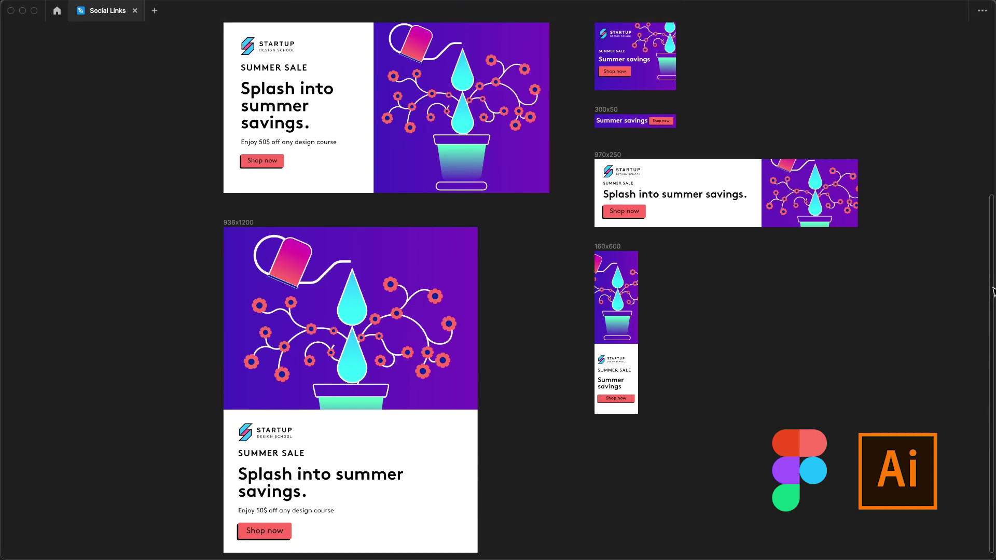
- Zoom in on the Social Links draft's six blank banner frames, 1200x628 down to 300x50
drag(993, 290, 993, 257)
key(super+equal)
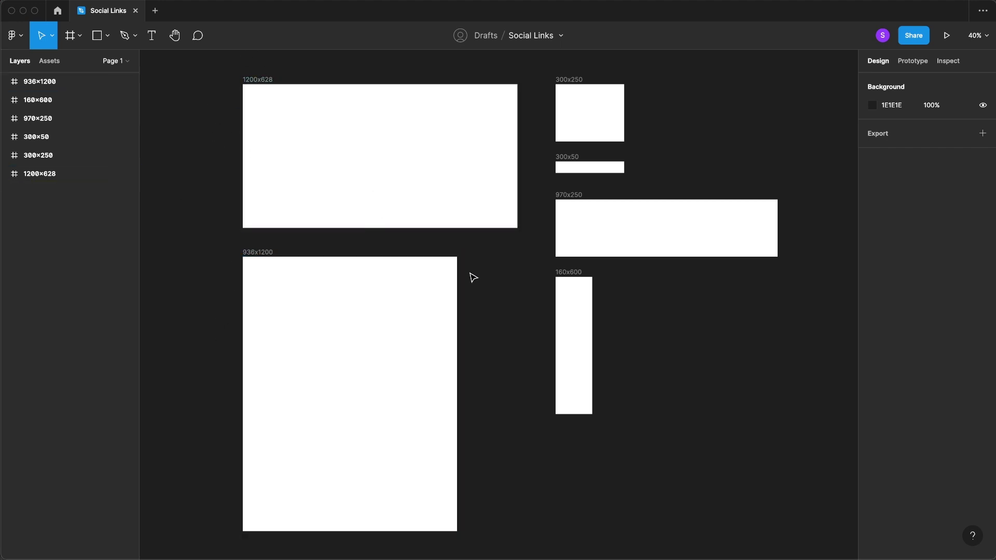
- Draw a new square frame, Frame 1, above the banners
scroll(492, 198, up, 5)
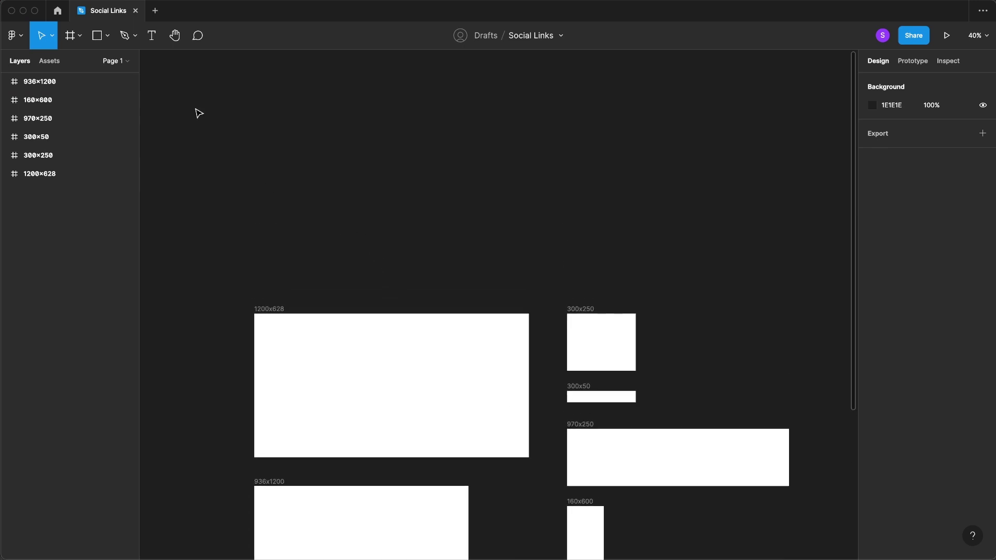
key(f)
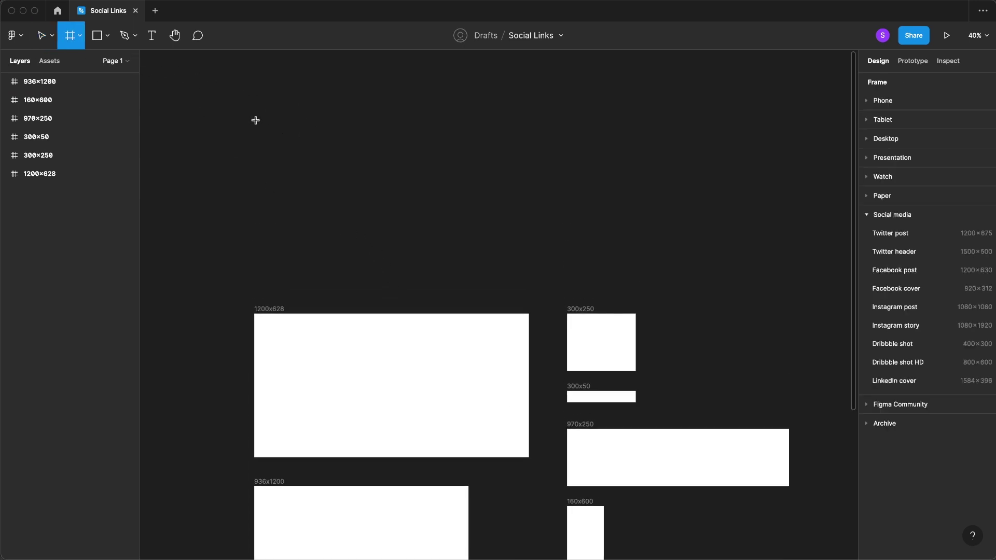
drag(252, 106, 397, 260)
click(469, 161)
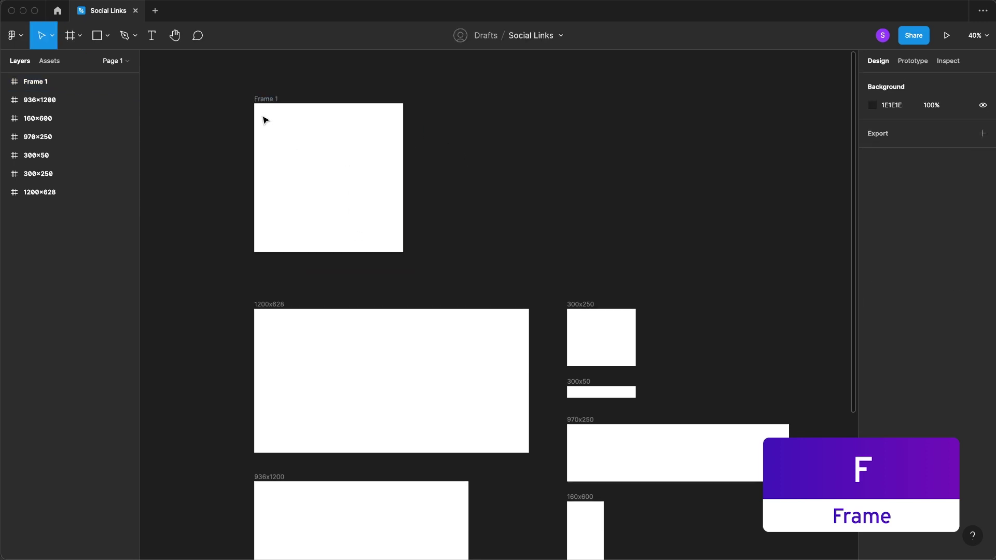
- Add a 'Category' text layer at font size 42 near Frame 1's top-left
scroll(266, 121, up, 5)
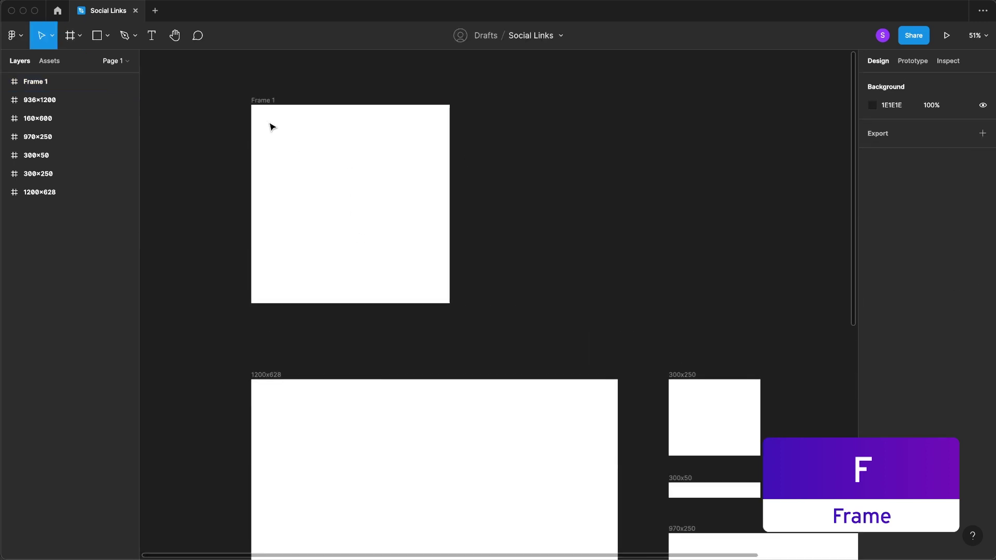
key(t)
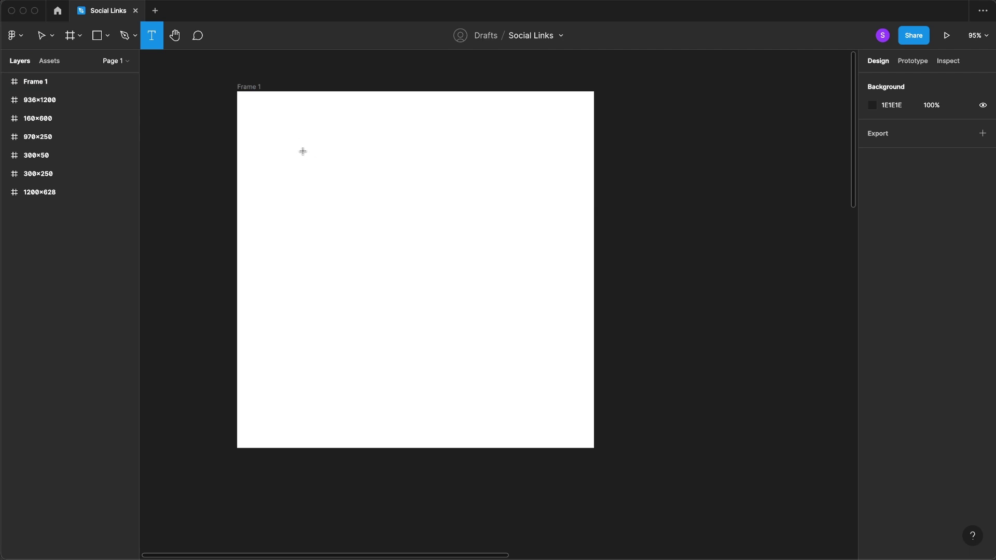
click(303, 151)
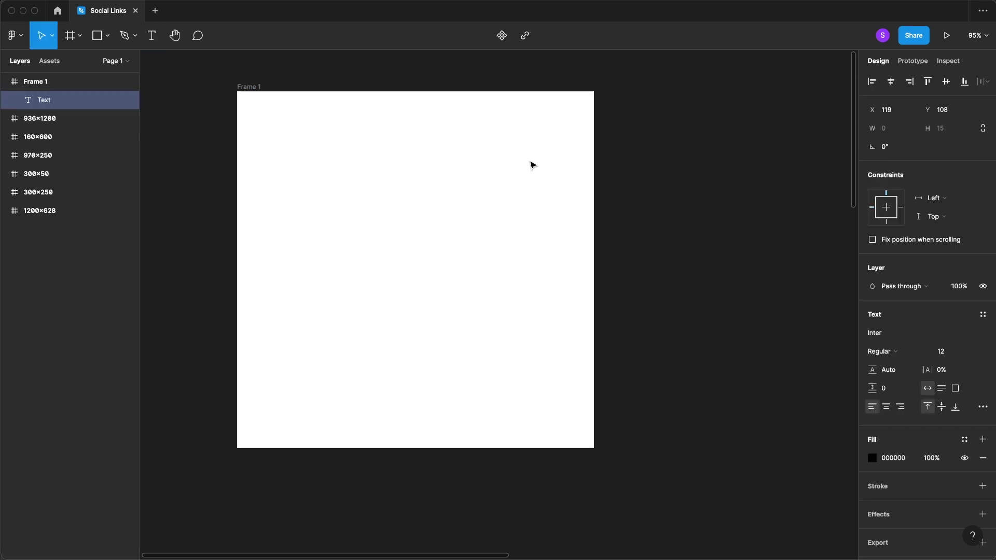
text(Category)
key(Escape)
click(942, 352)
key(shift+Up)
key(shift+Up)
key(shift+Up)
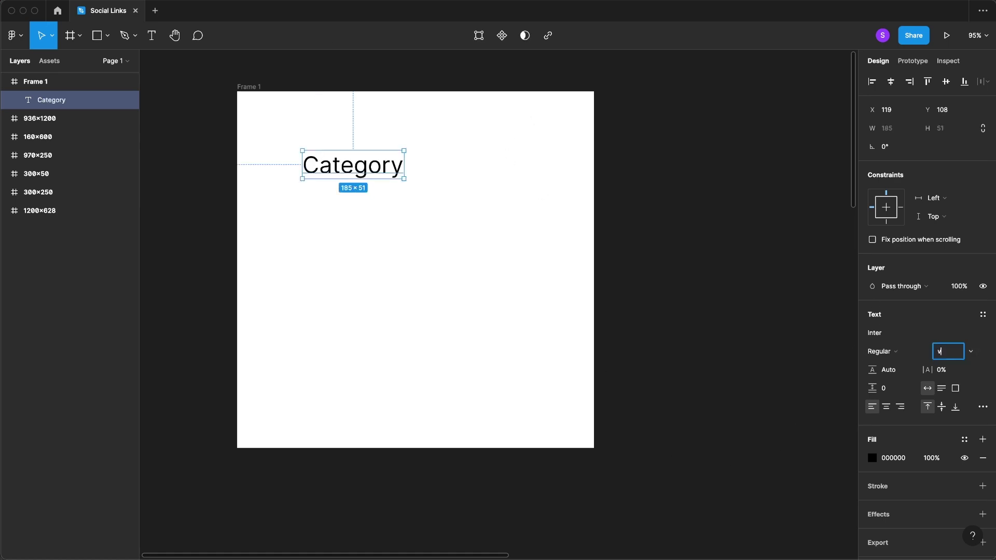
click(361, 170)
drag(362, 170, 339, 206)
- Duplicate it downward as 'Long headline' and 'Short headline' text layers
key(ctrl+d)
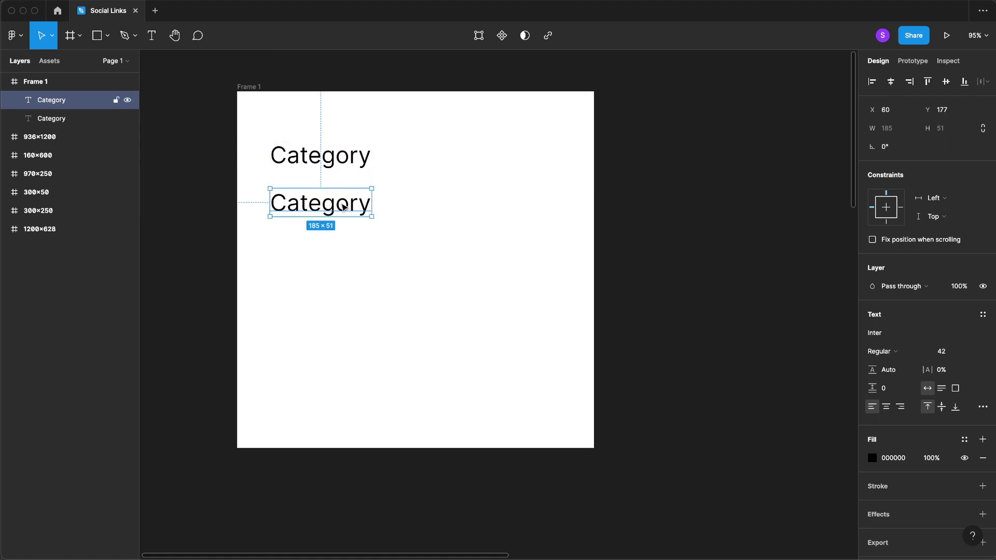
double_click(341, 204)
text(Long headline)
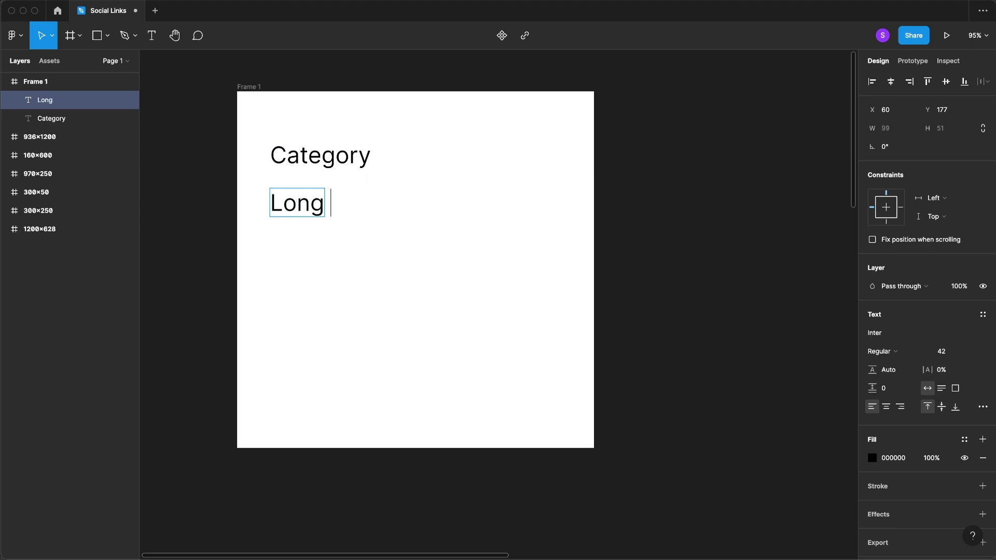
key(Escape)
drag(357, 207, 360, 251)
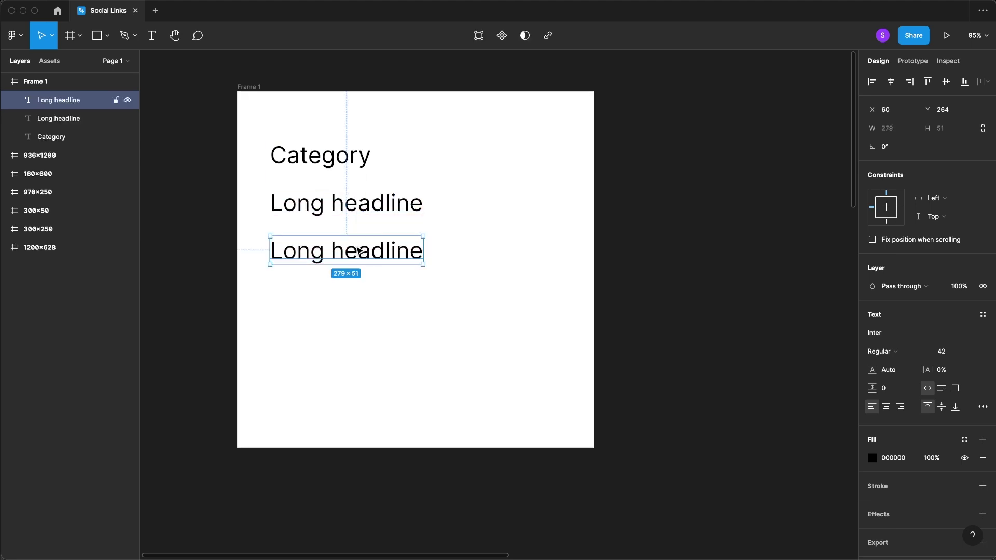
double_click(360, 251)
text(Short headline)
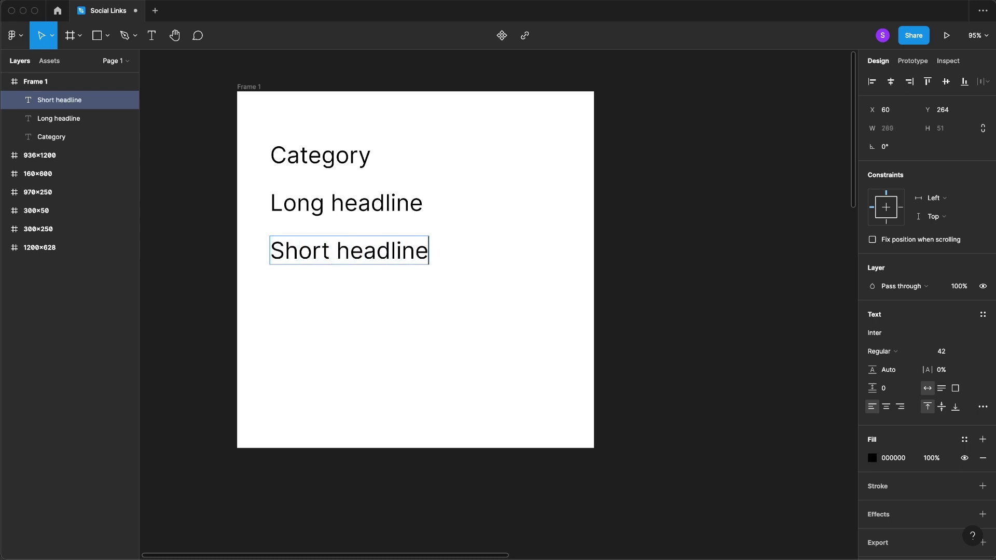
key(Escape)
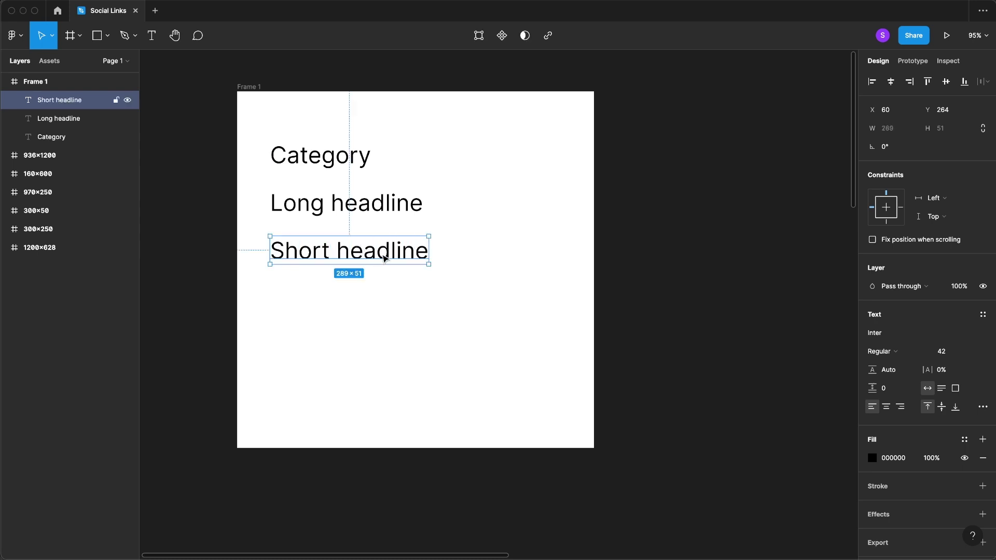
- Add 'Body' and 'CTA' copies stacked beneath the headlines
scroll(555, 314, down, 10)
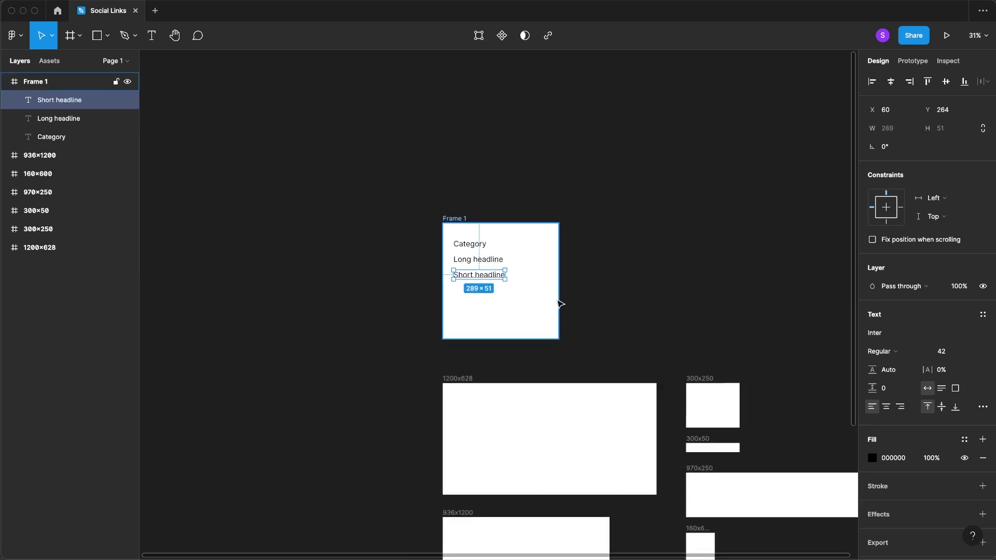
scroll(735, 448, up, 12)
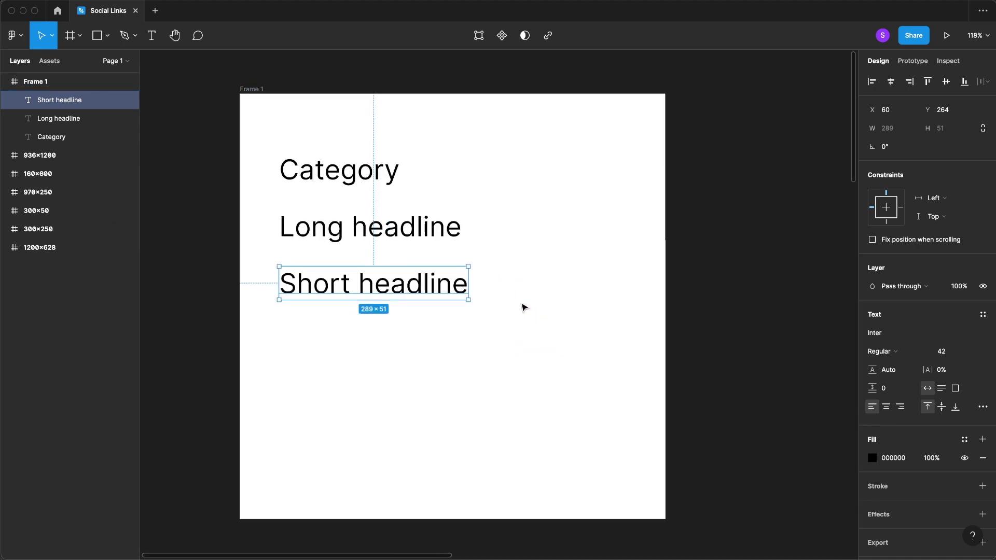
drag(363, 285, 365, 338)
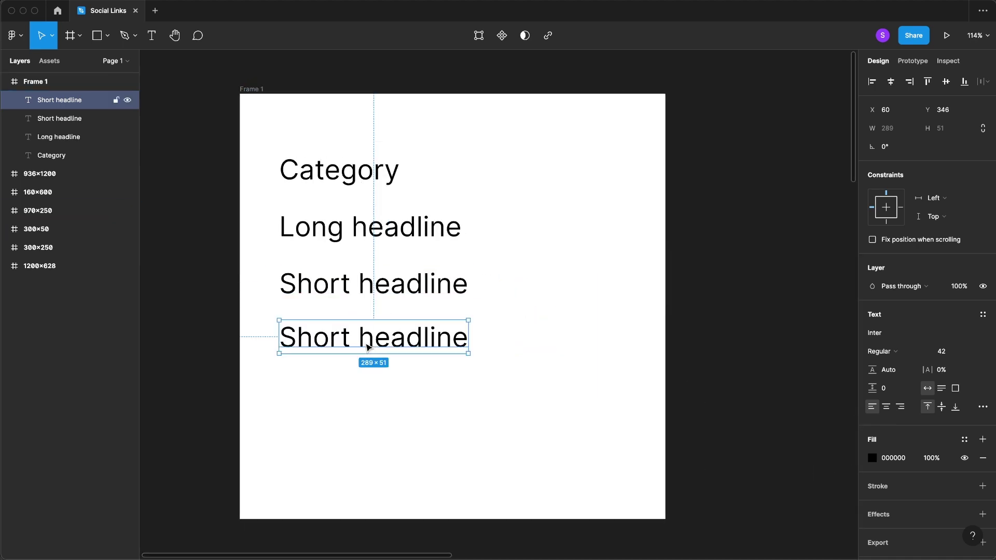
double_click(366, 343)
text(Body)
key(Escape)
drag(331, 345, 332, 407)
double_click(327, 403)
text(CTA)
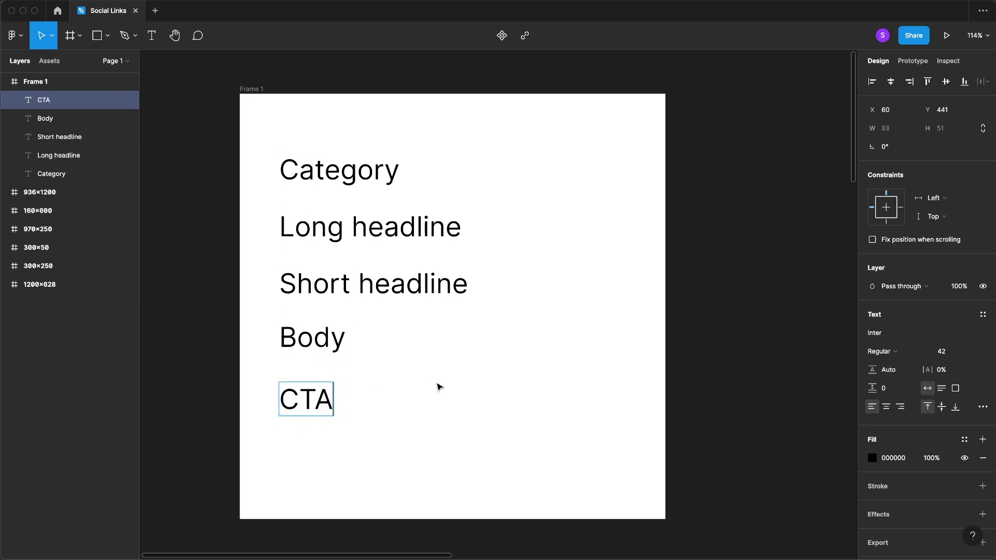
key(Escape)
- Select Category, Long headline, Short headline, Body and CTA and choose Create multiple components
click(704, 257)
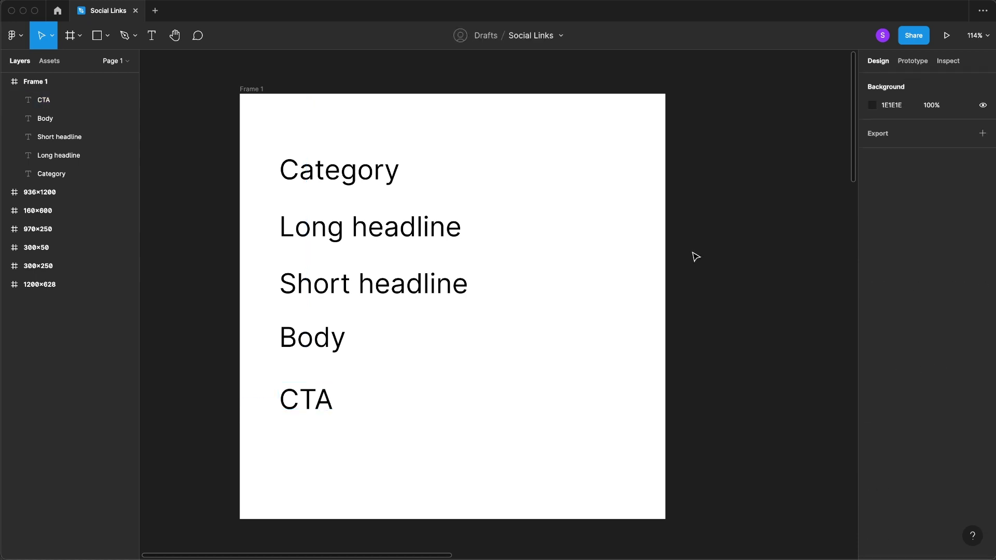
click(383, 175)
shift+click(358, 231)
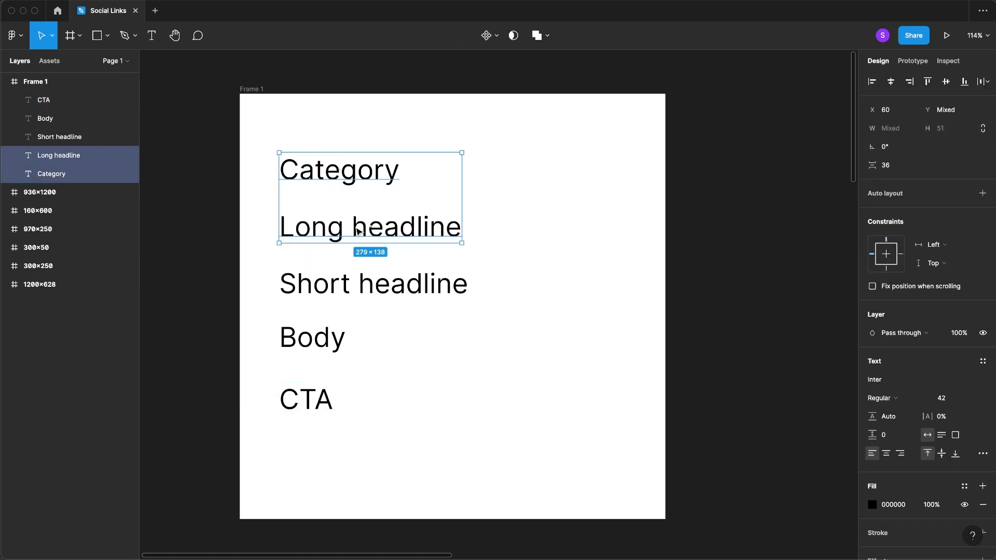
shift+click(367, 289)
shift+click(329, 340)
shift+click(313, 402)
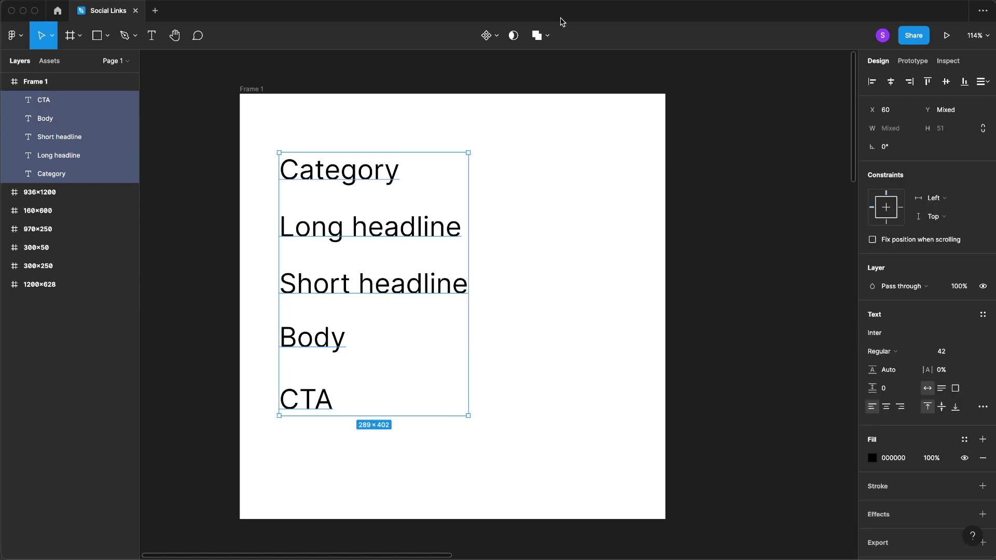
click(497, 36)
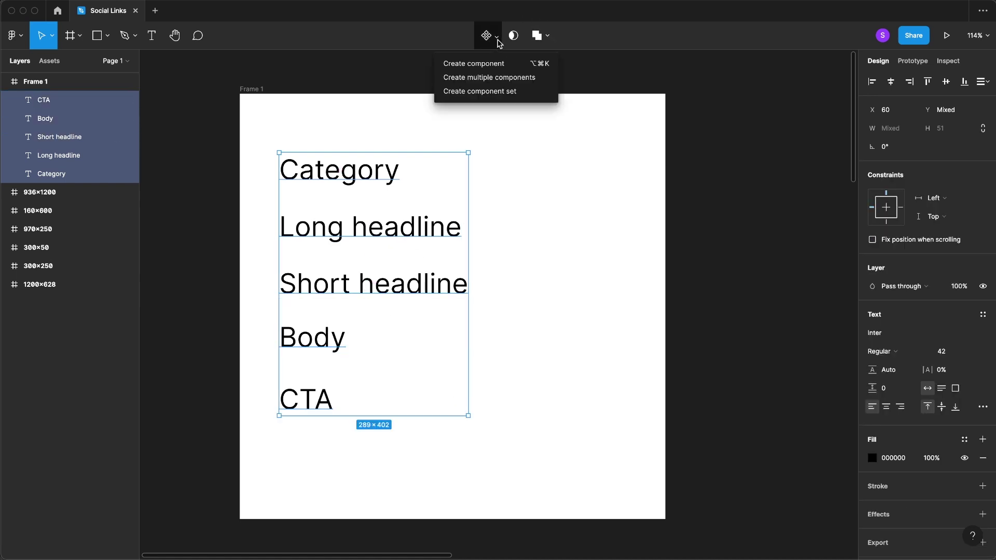
click(508, 79)
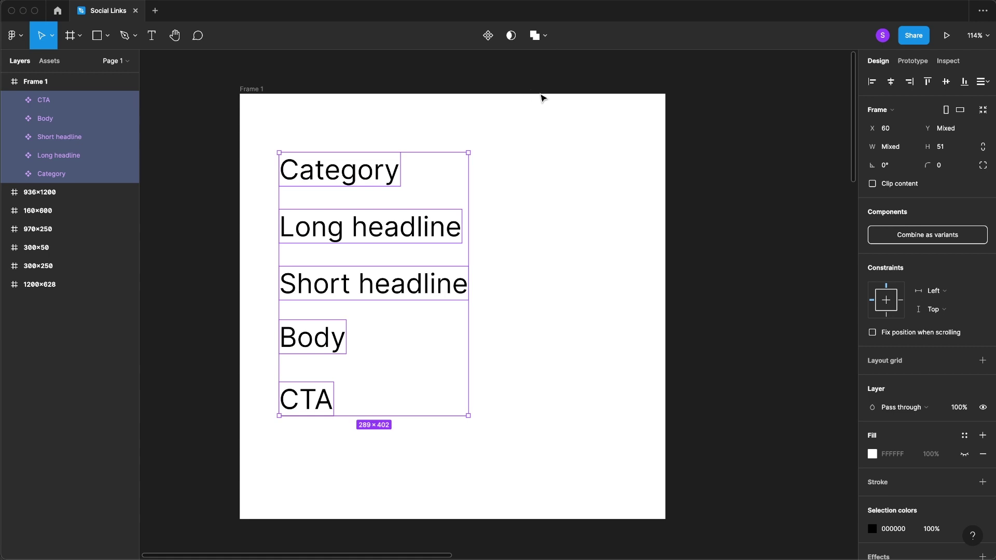
- Select all five new components together
click(535, 198)
click(334, 177)
click(330, 236)
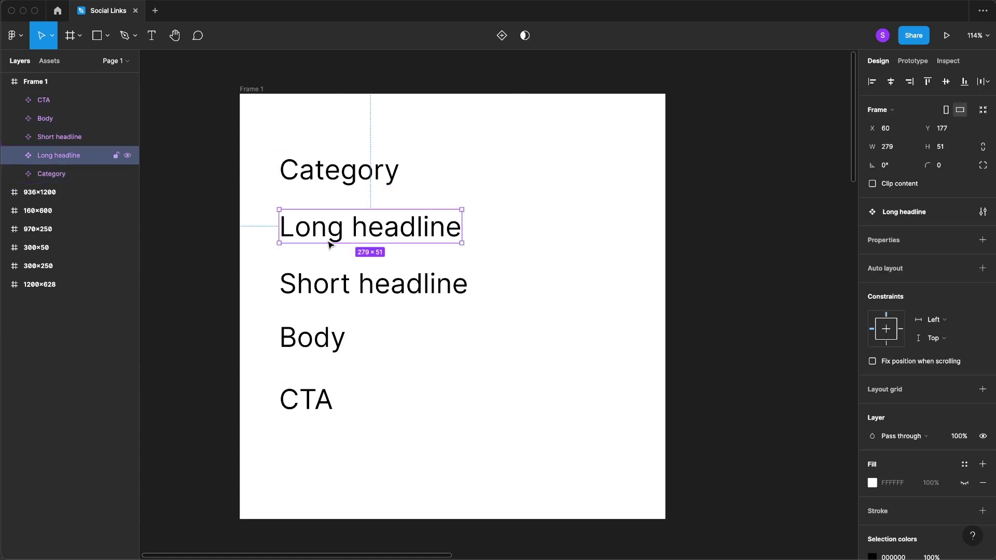
click(327, 280)
click(312, 340)
click(301, 400)
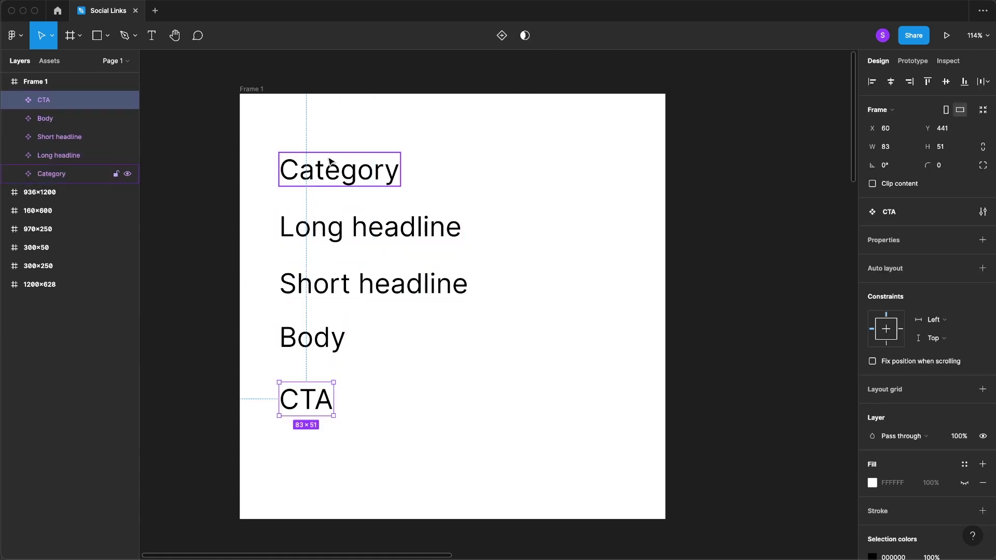
- Add auto layout to the Category, Long headline, Short headline and Body components
click(363, 133)
click(354, 156)
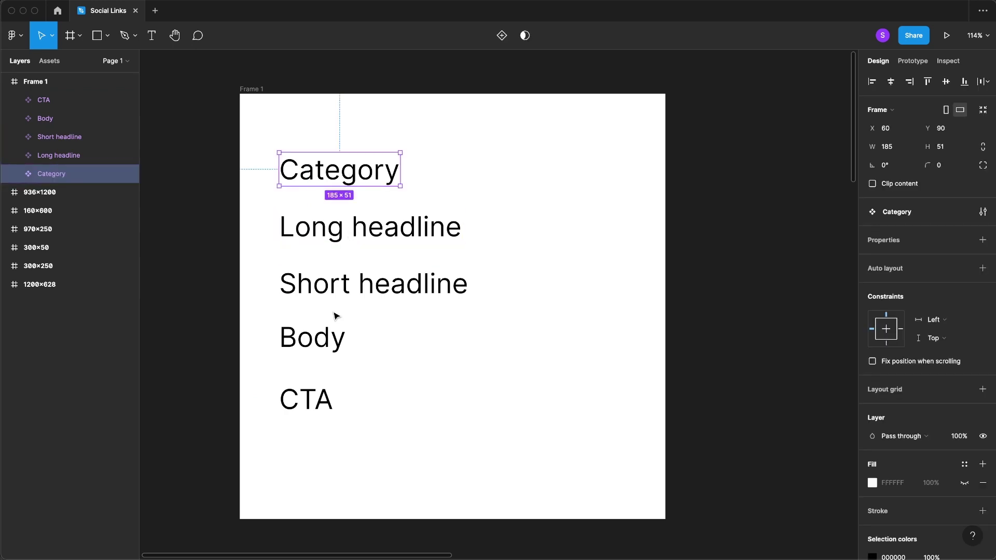
click(982, 272)
click(400, 231)
key(shift+a)
click(444, 289)
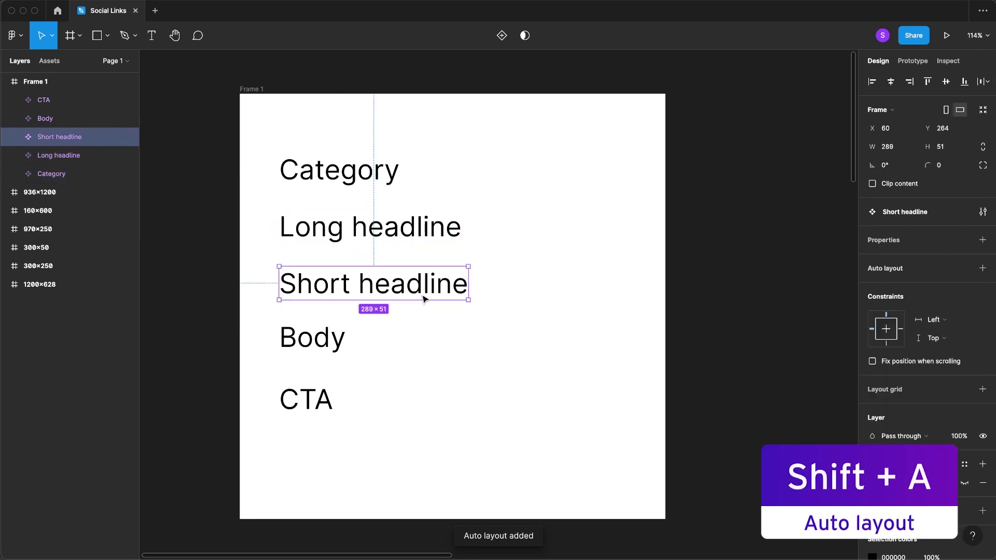
key(shift+a)
click(338, 342)
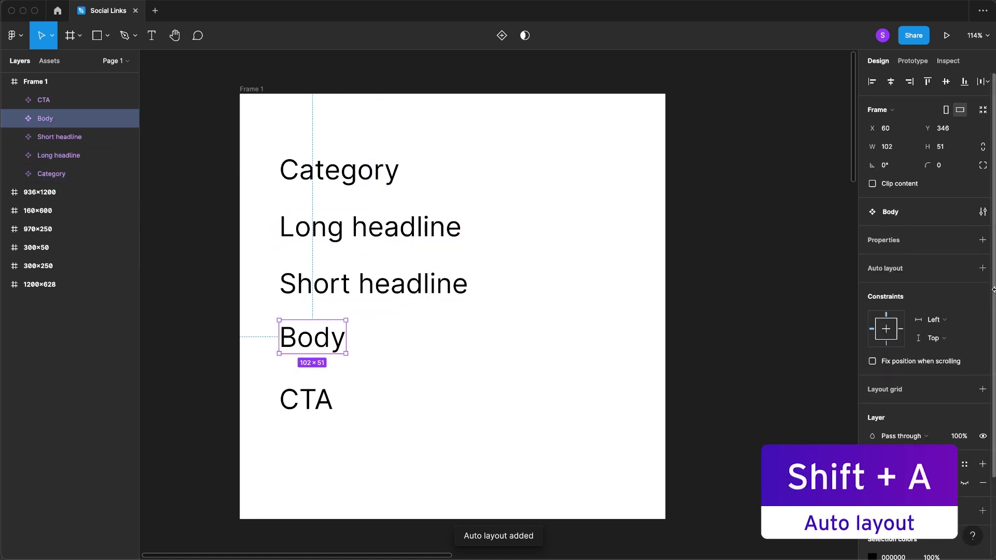
click(983, 273)
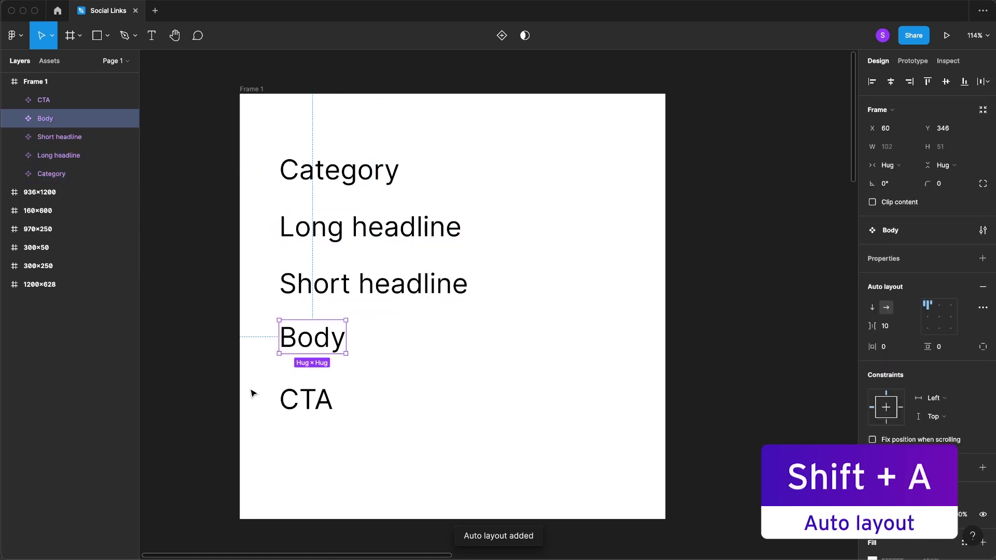
- Set the Body, Short headline, Long headline and Category texts to Fill container width
double_click(326, 341)
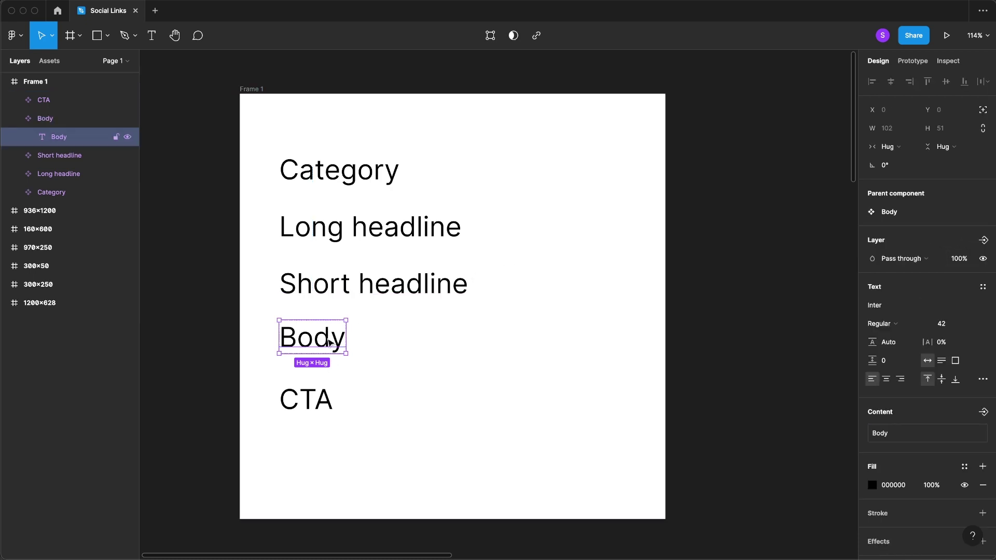
click(894, 154)
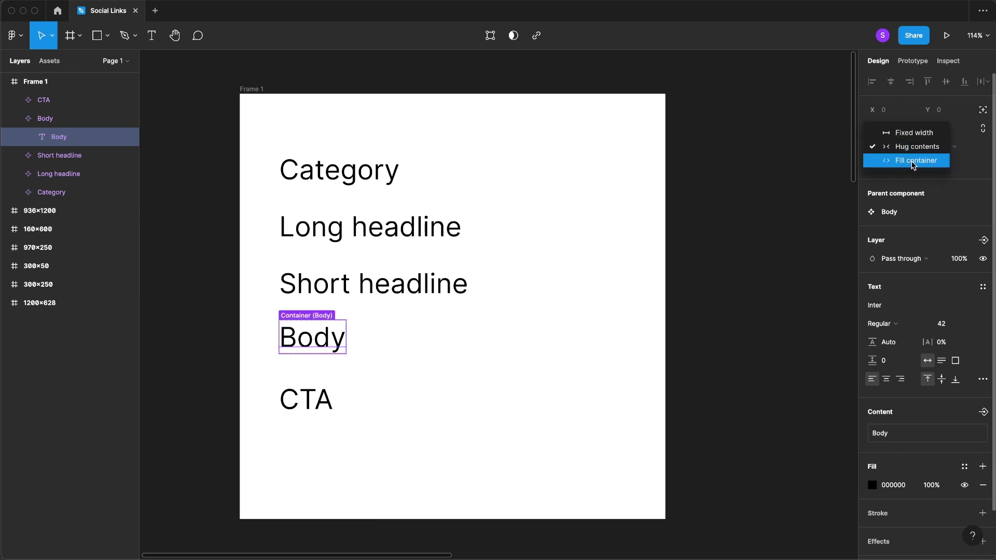
click(914, 161)
click(346, 290)
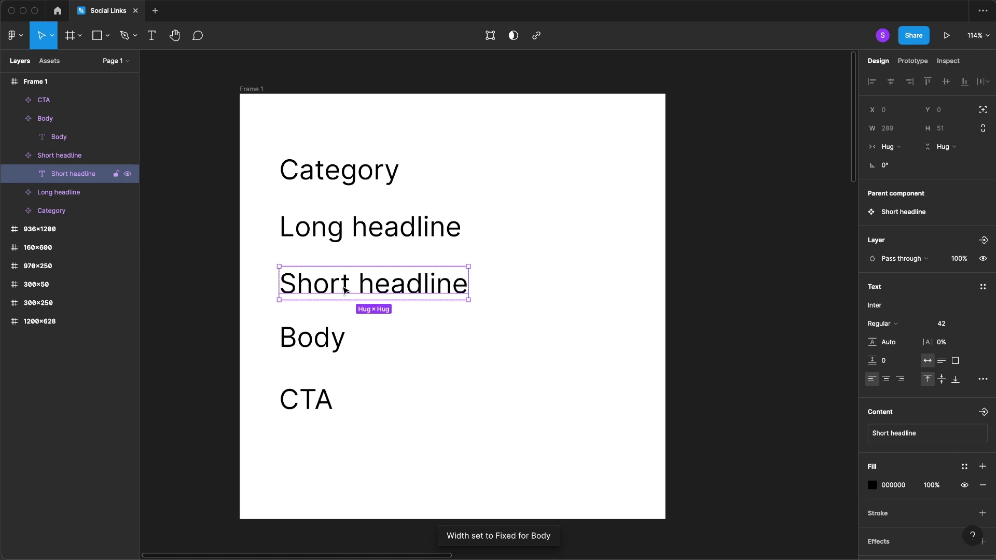
shift+click(365, 234)
shift+click(361, 175)
click(893, 148)
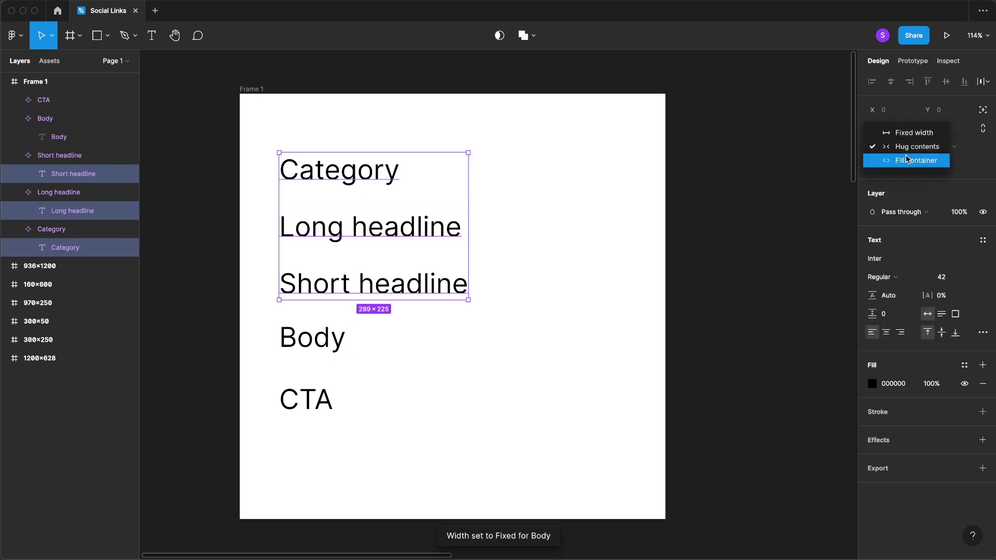
click(913, 162)
- Select the Body, Short headline and Long headline components together
click(589, 231)
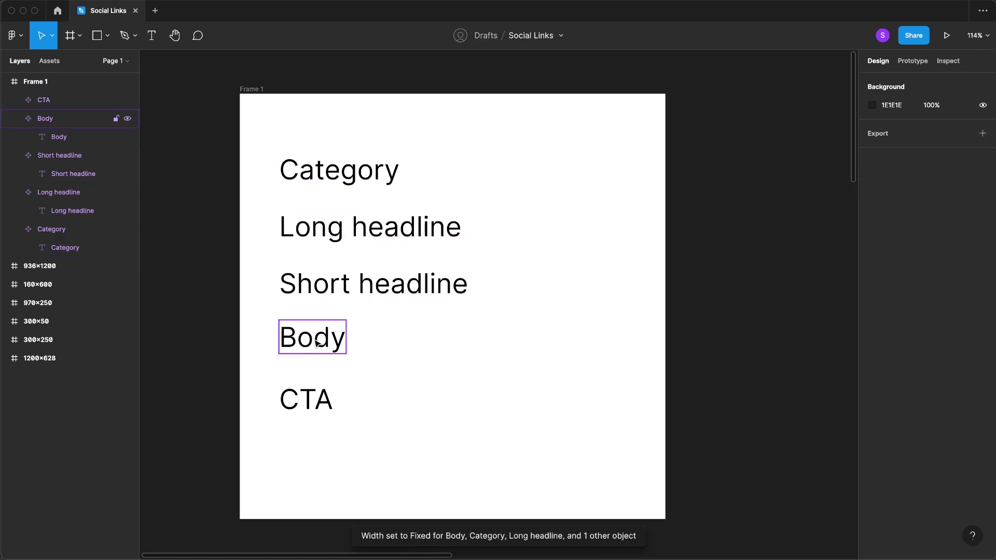
click(318, 344)
shift+click(366, 297)
shift+click(367, 236)
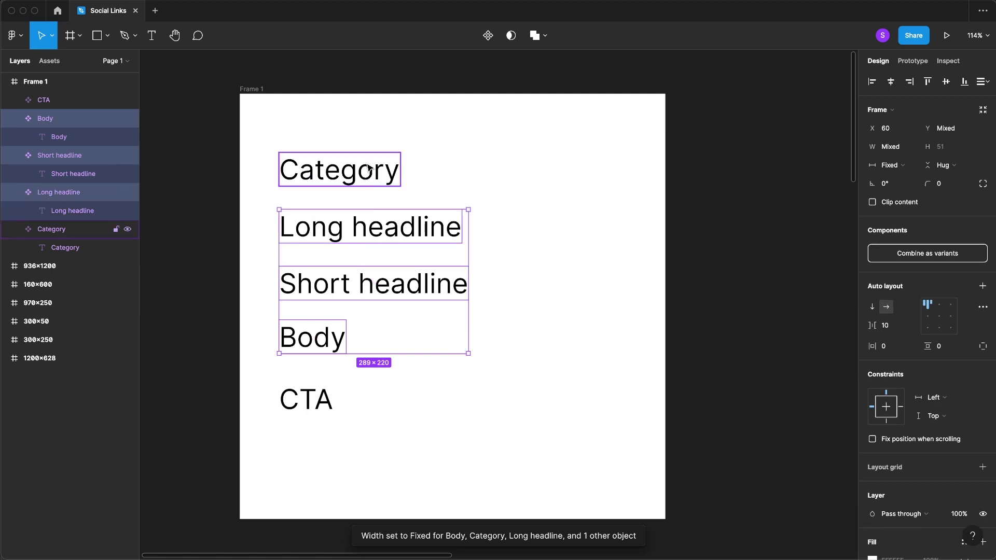
- Set the Category, Long headline, Short headline and Body components to 500 px wide
shift+click(367, 169)
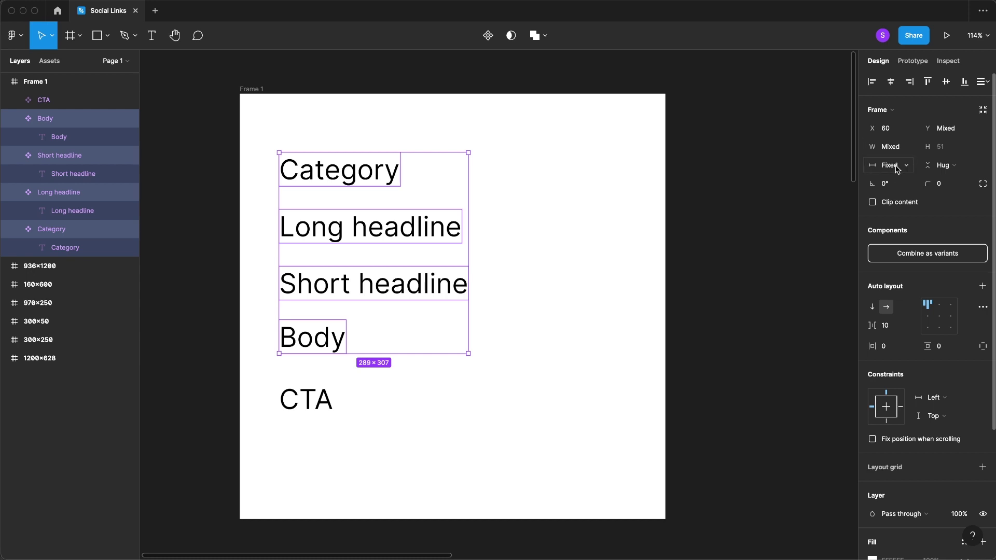
click(893, 147)
text(500)
key(Return)
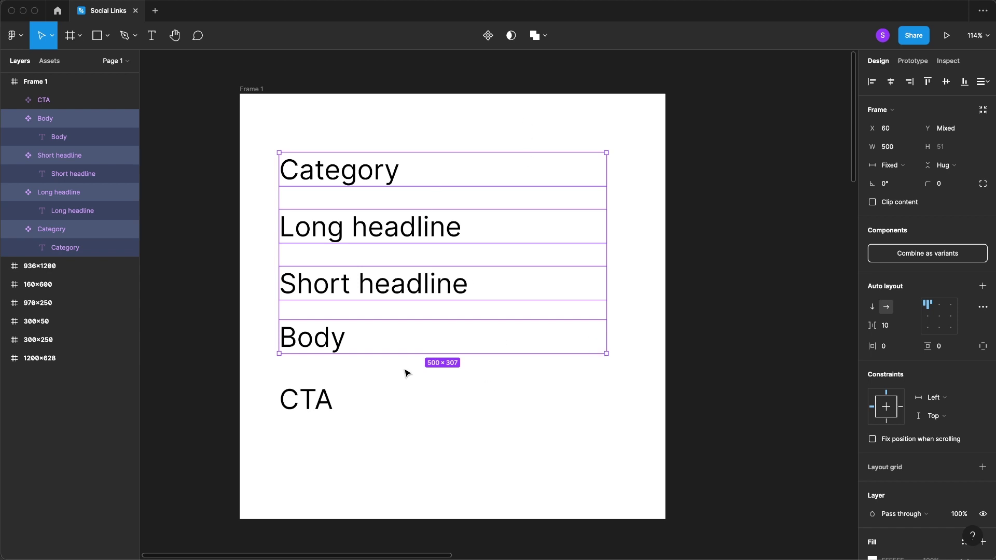
click(394, 414)
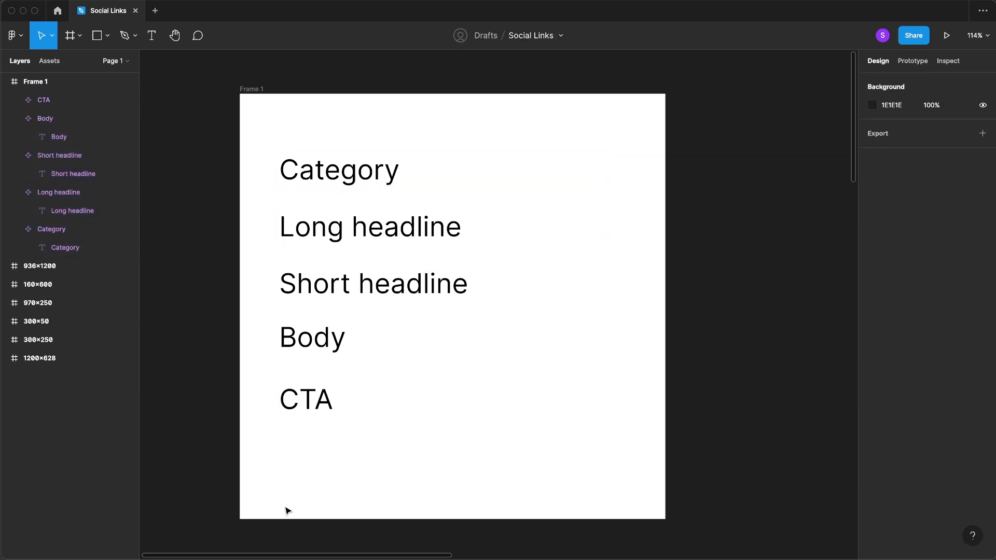
scroll(426, 232, up, 1)
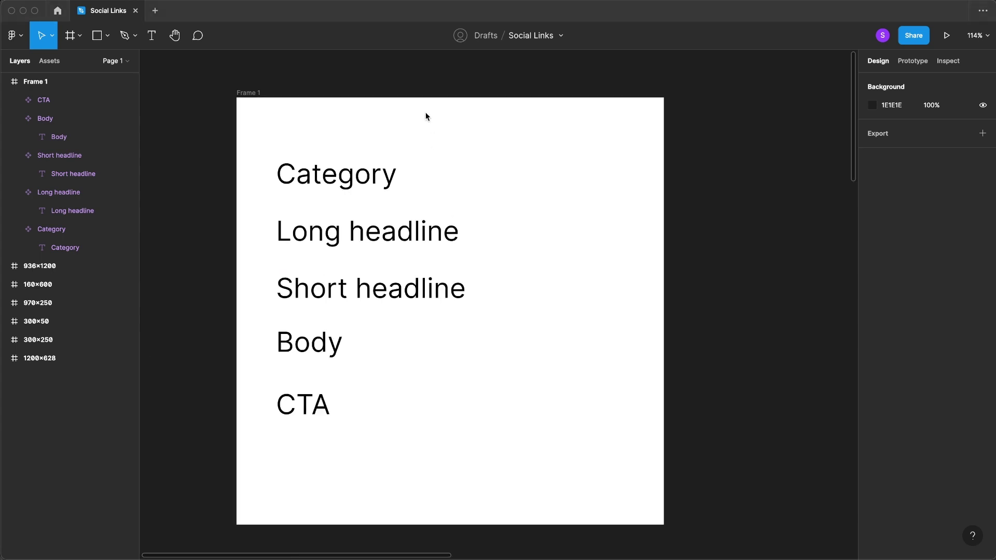
- Show the local components in Assets and type 'Social Asset Template' as Frame 1's name
click(50, 62)
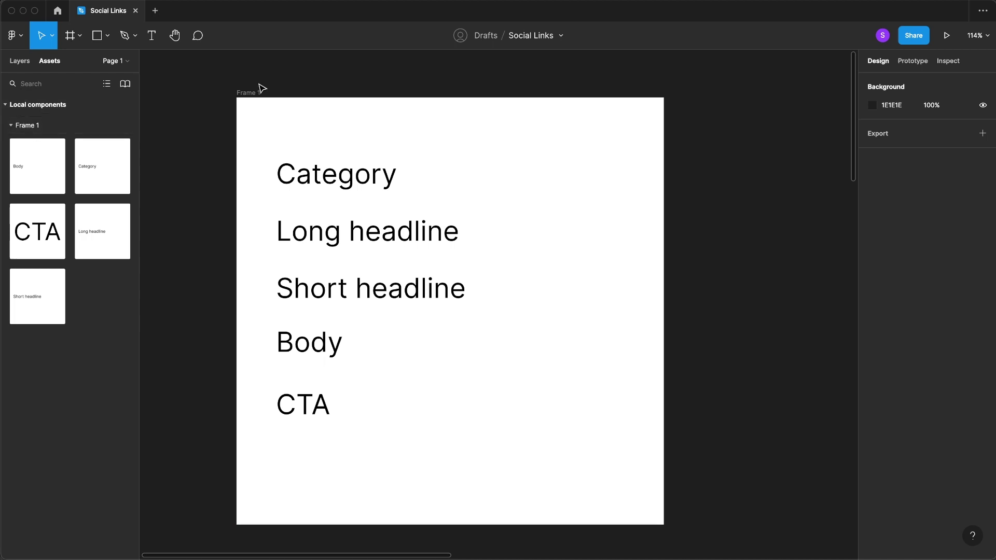
click(239, 93)
double_click(250, 92)
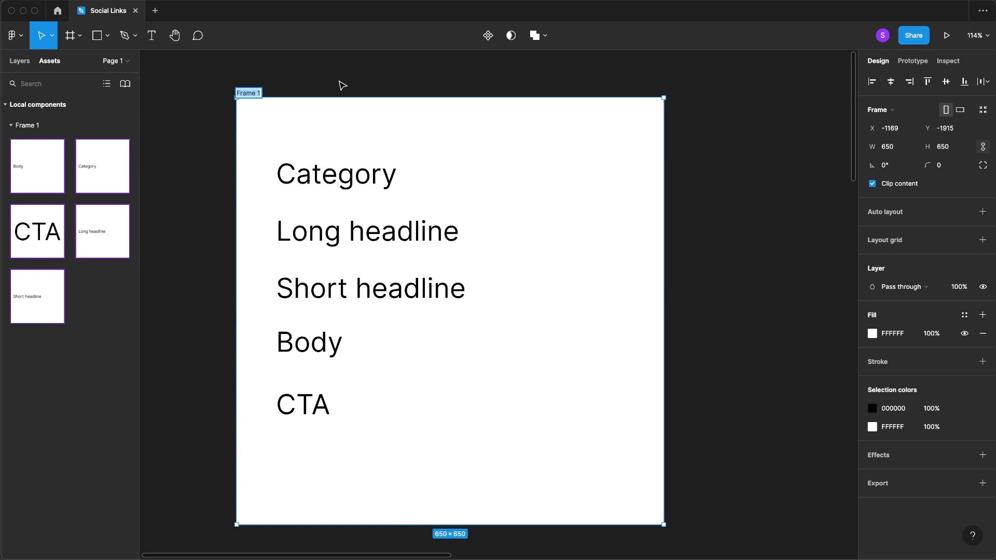
text(Social Asset Template)
- Confirm the 'Social Asset Template' name and bring the 1200x628 banner into view
key(Return)
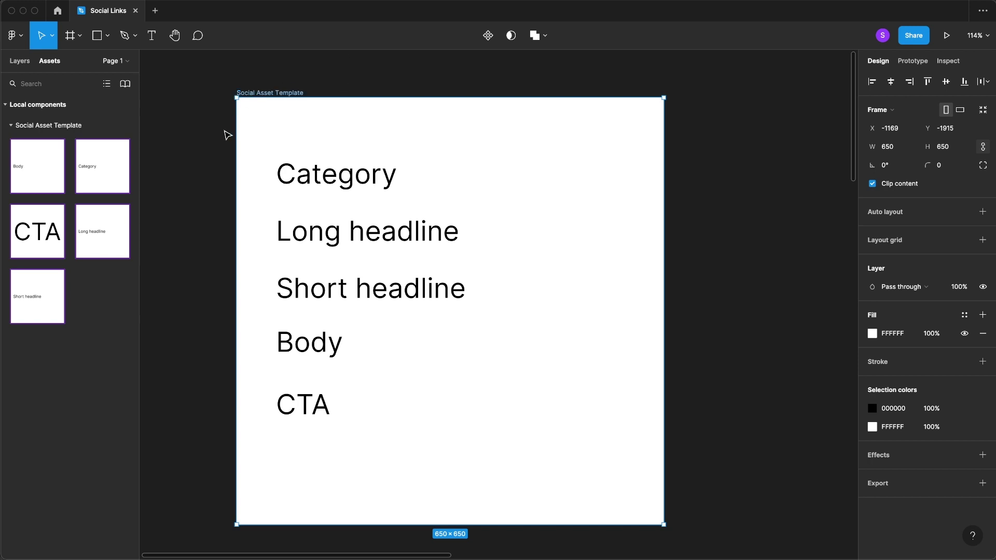
click(227, 136)
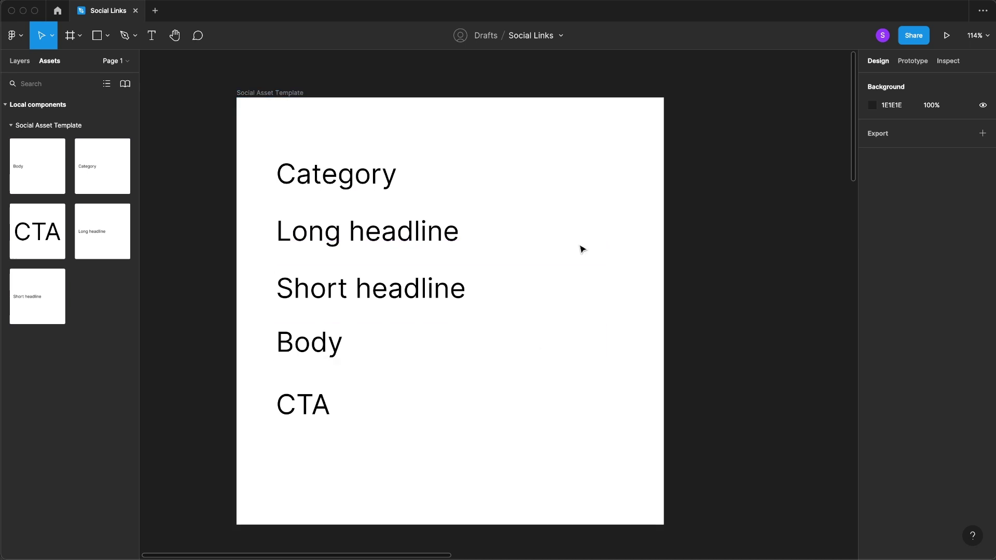
scroll(642, 137, down, 5)
scroll(687, 249, down, 8)
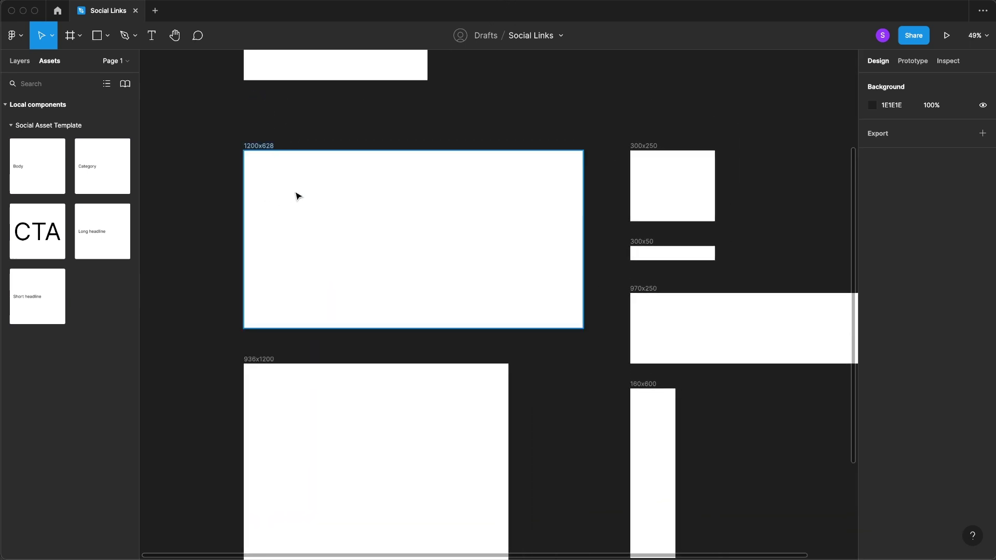
scroll(298, 195, up, 1)
scroll(299, 196, up, 5)
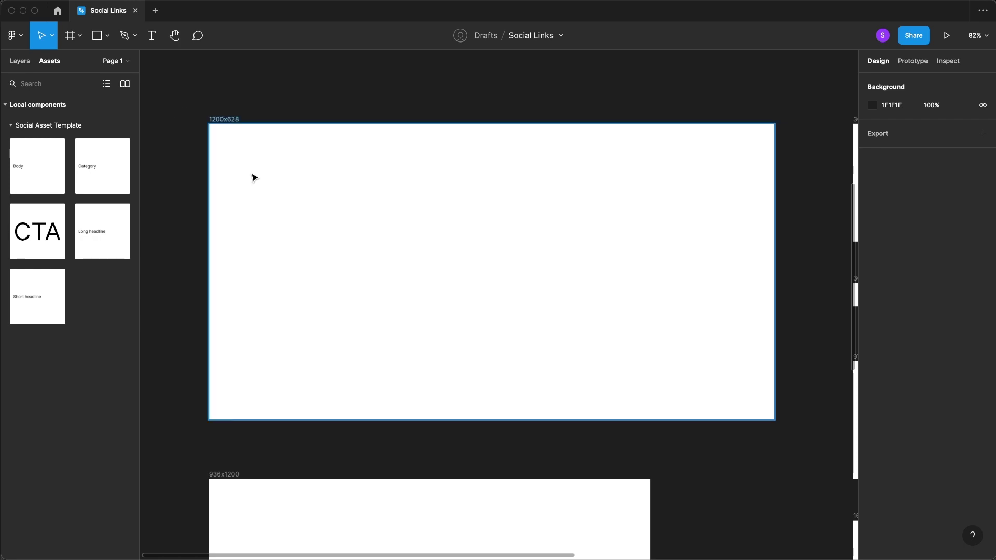
- Drag Category, Long headline, CTA and Body instances from Assets into the 1200x628 frame
drag(112, 171, 295, 210)
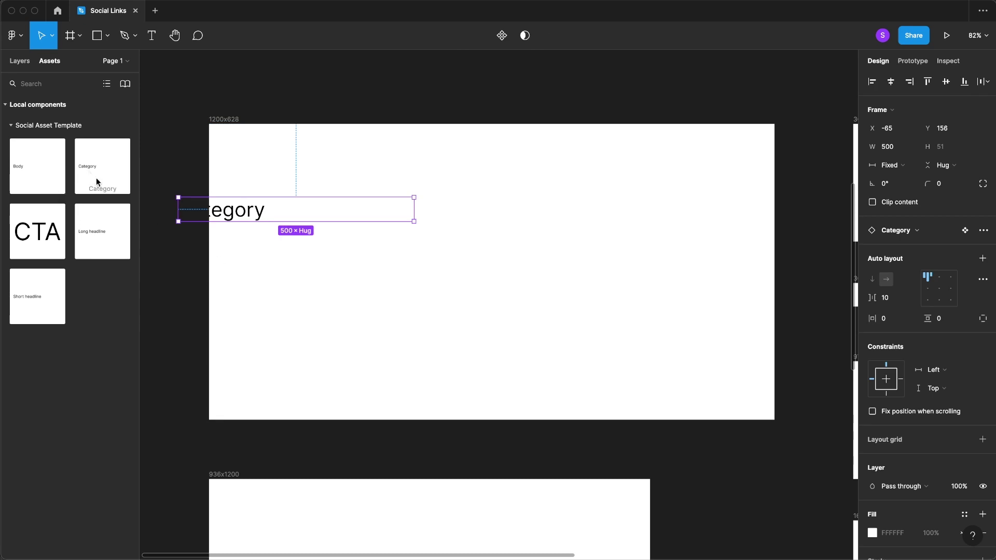
click(162, 216)
drag(93, 216, 283, 294)
drag(38, 231, 267, 360)
drag(62, 314, 82, 306)
drag(38, 178, 312, 296)
- Stack them as Category, Long headline, Body, CTA and shift the group down-right
drag(224, 303, 289, 251)
drag(248, 217, 313, 215)
drag(278, 360, 264, 323)
drag(216, 175, 382, 349)
mouse_move(350, 250)
mouse_down()
mouse_move(360, 260)
mouse_move(338, 245)
mouse_move(338, 260)
mouse_up()
- Wrap the four stacked text instances in an auto layout frame
key(shift+a)
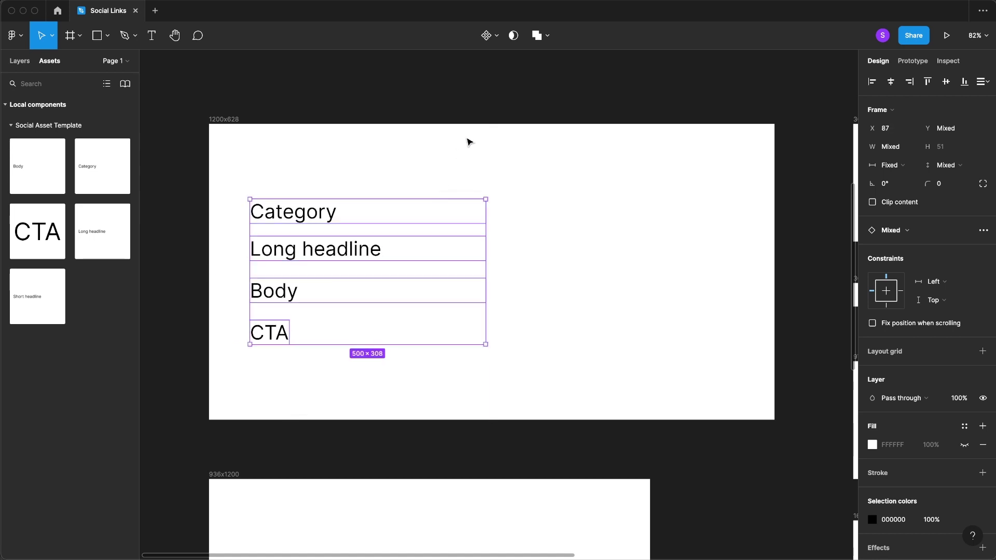
click(381, 181)
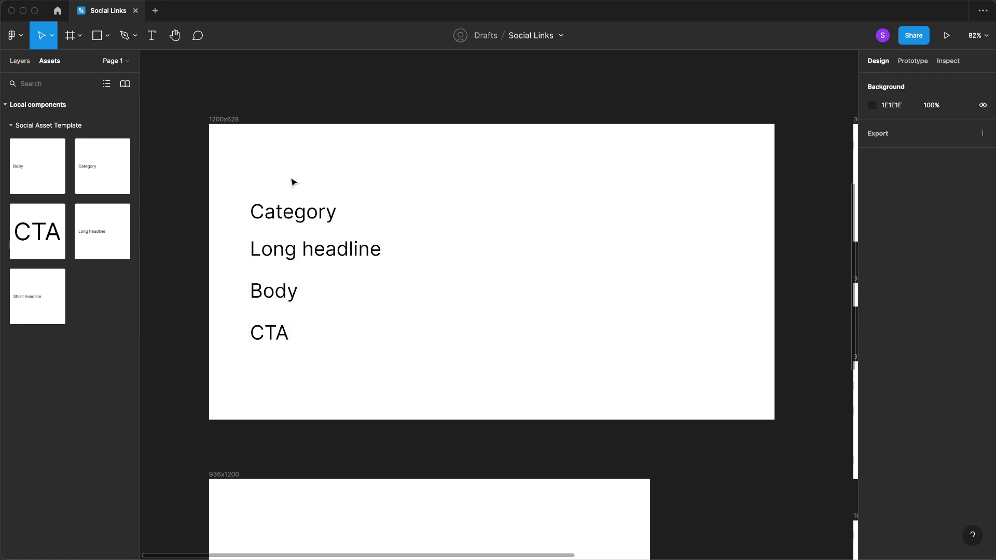
drag(242, 193, 361, 357)
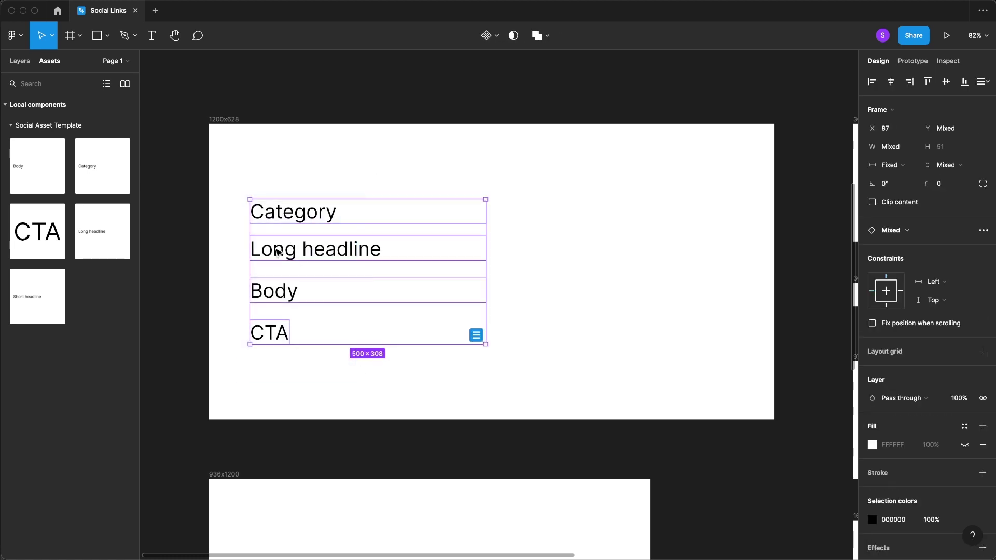
key(ctrl+z)
key(ctrl+shift+z)
click(324, 150)
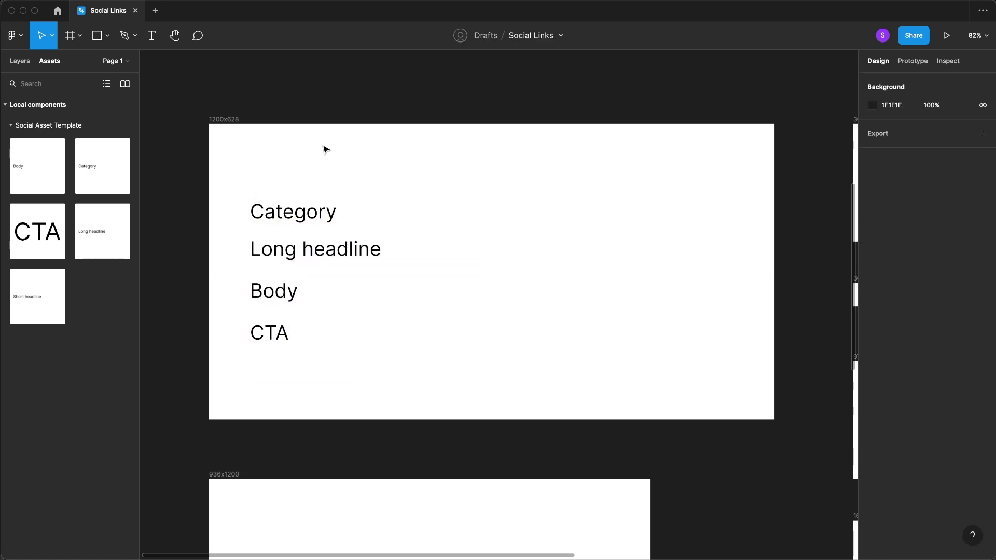
- Apply the Display/Extra Large text style to the Category text
click(328, 217)
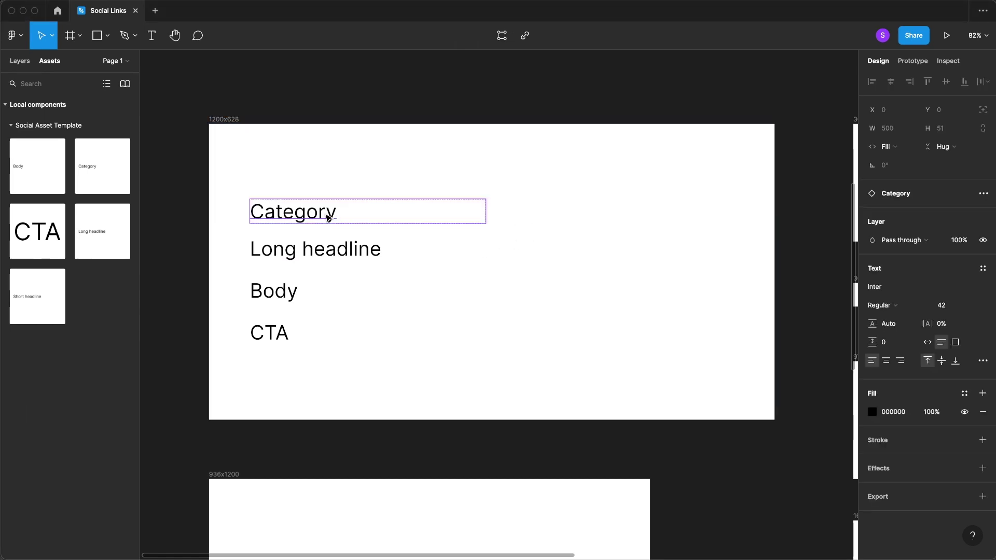
click(983, 269)
scroll(952, 389, down, 1)
scroll(949, 387, down, 5)
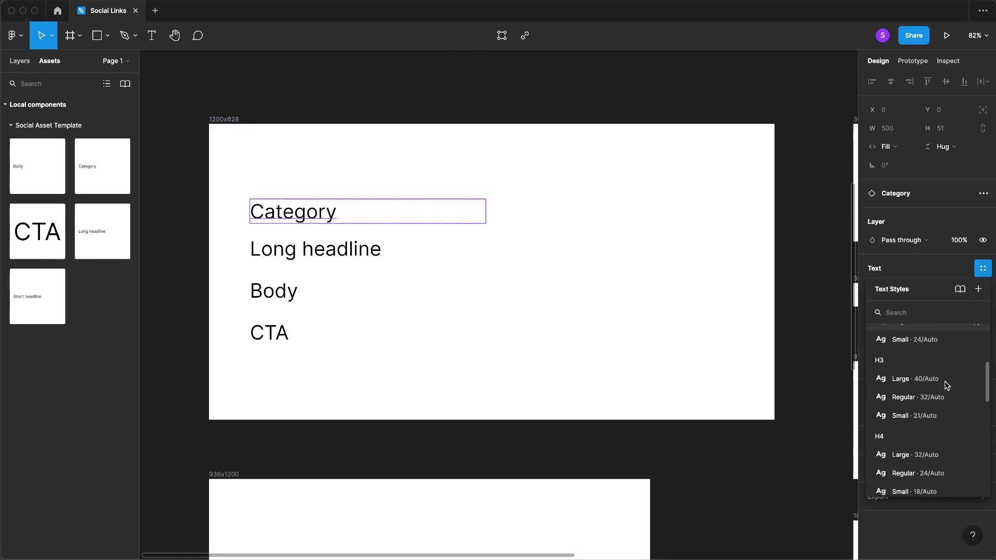
scroll(944, 384, down, 5)
click(917, 421)
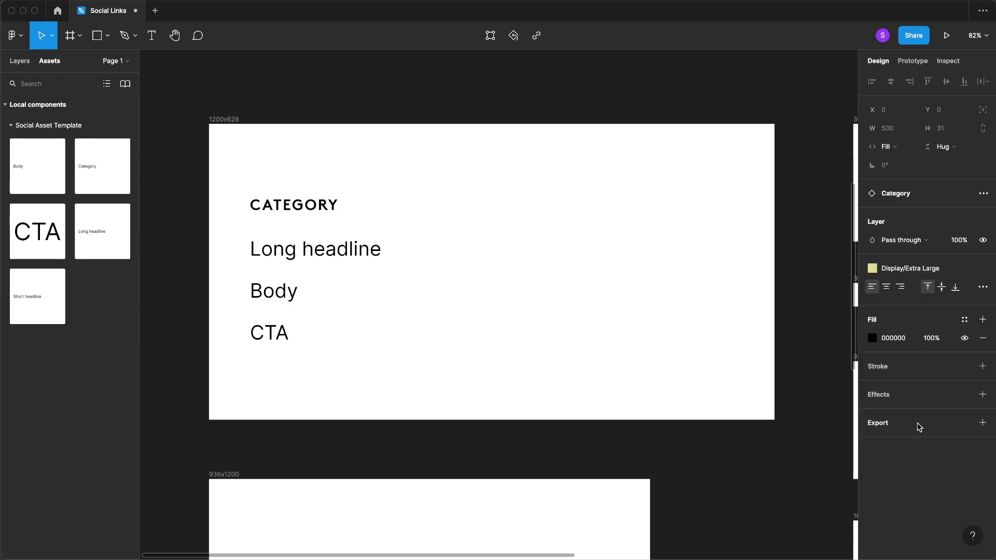
- Apply the Regular 48 heading style to Long headline
click(329, 249)
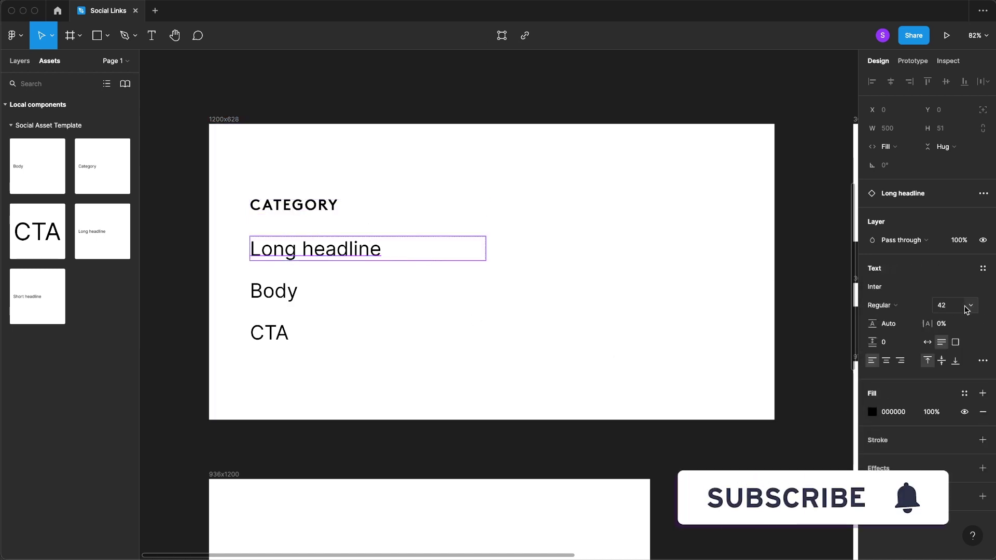
click(984, 268)
scroll(908, 364, down, 2)
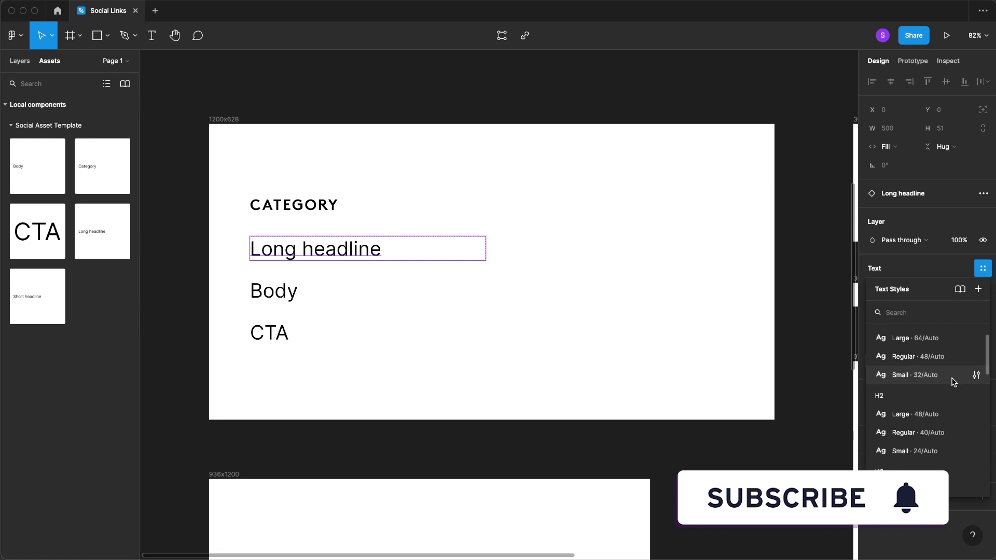
click(908, 359)
click(280, 298)
click(224, 117)
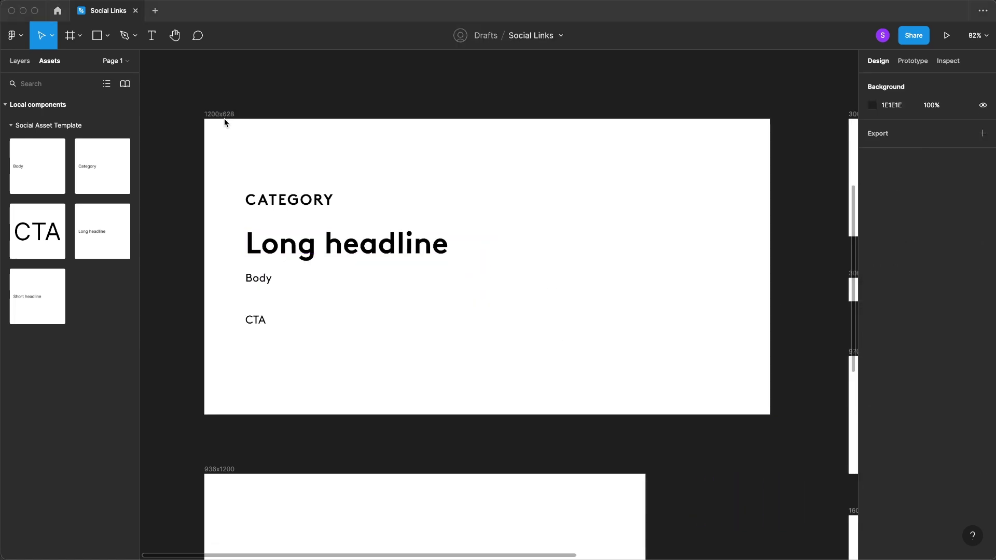
- Paste the Startup Design School logo at the banner's top-left and move the text stack below it
click(243, 121)
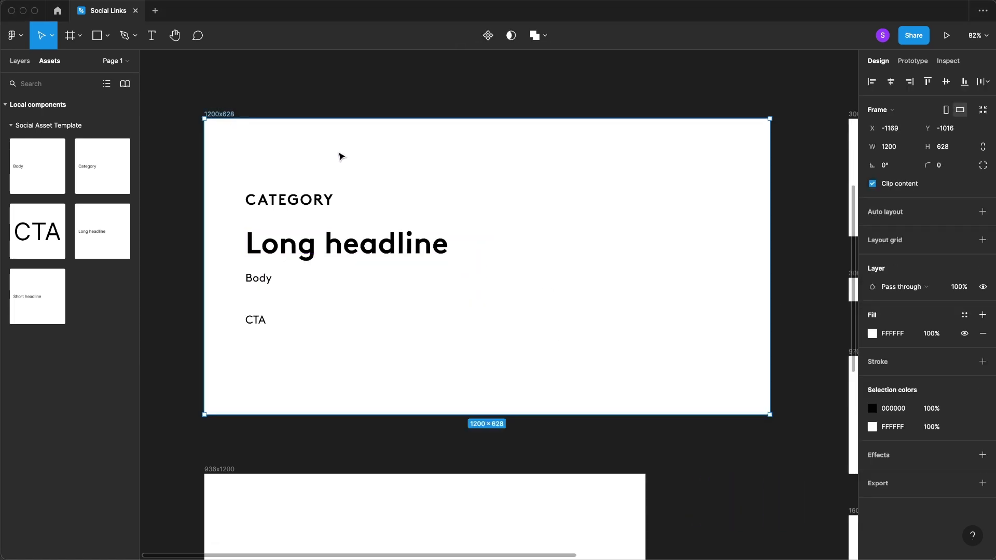
key(ctrl+v)
drag(246, 131, 287, 160)
click(280, 201)
shift+click(271, 250)
shift+click(257, 282)
shift+click(253, 325)
drag(258, 329, 260, 349)
click(369, 190)
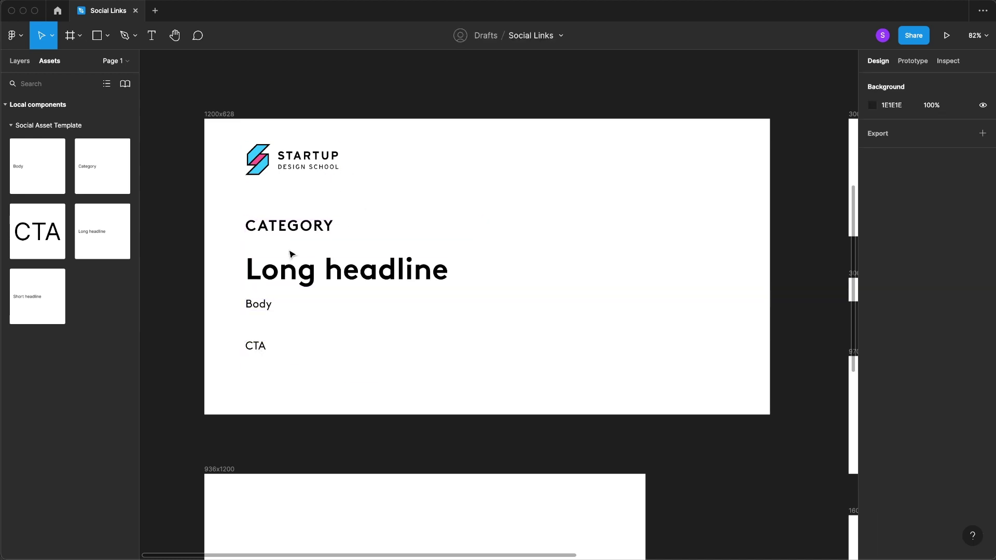
- Nudge Body into alignment and move CATEGORY down, away from the logo
click(254, 305)
drag(267, 310, 262, 310)
drag(284, 228, 273, 263)
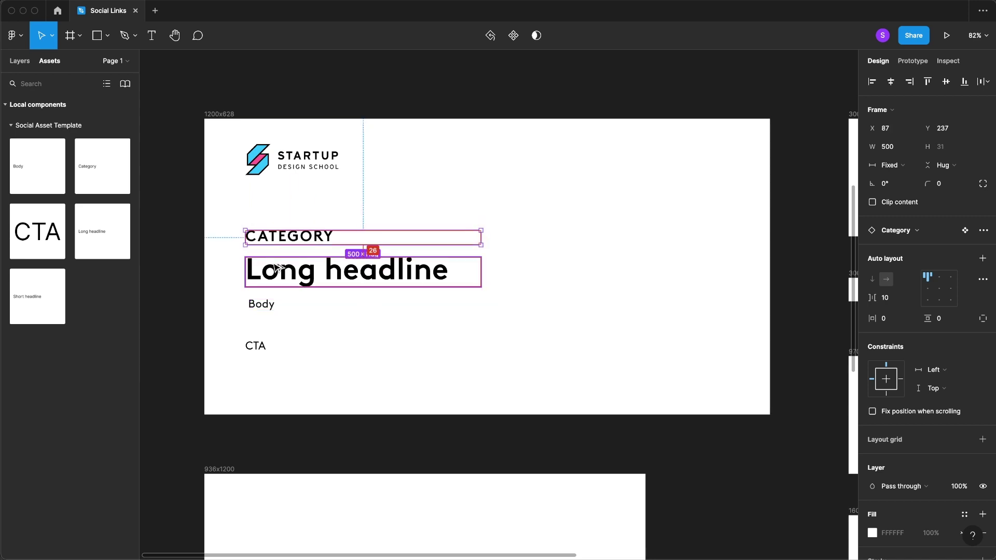
- Nudge CATEGORY down slightly, then try and undo an auto layout on Body alone
key(Down)
key(Down)
click(261, 305)
key(shift+a)
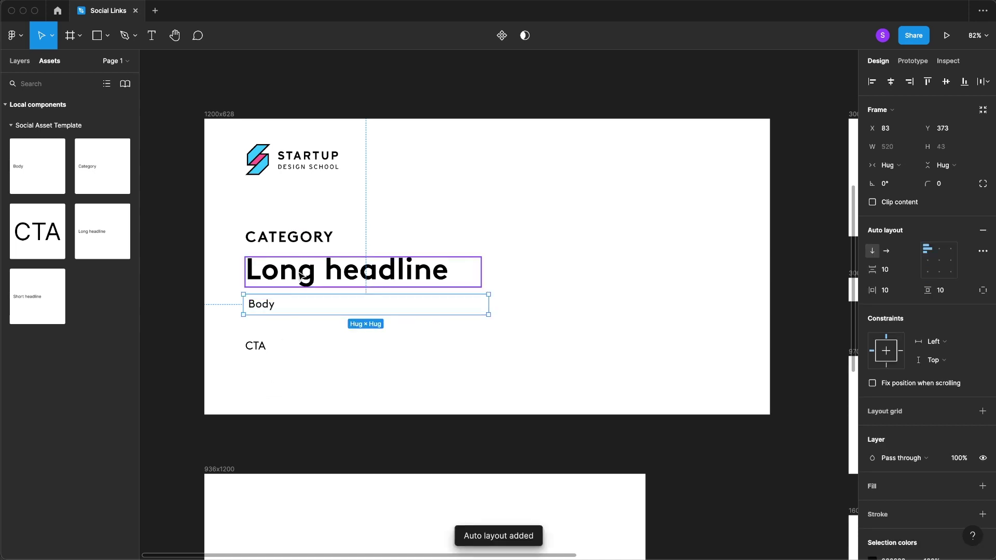
key(ctrl+z)
click(298, 320)
- Left-align Body with Long headline and wrap both in one auto layout
click(289, 305)
shift+click(297, 285)
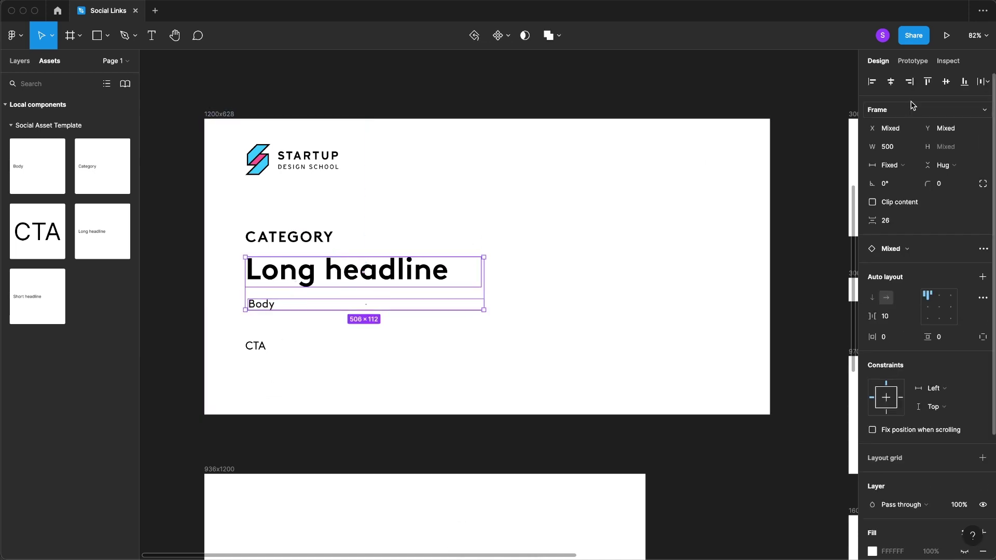
click(880, 83)
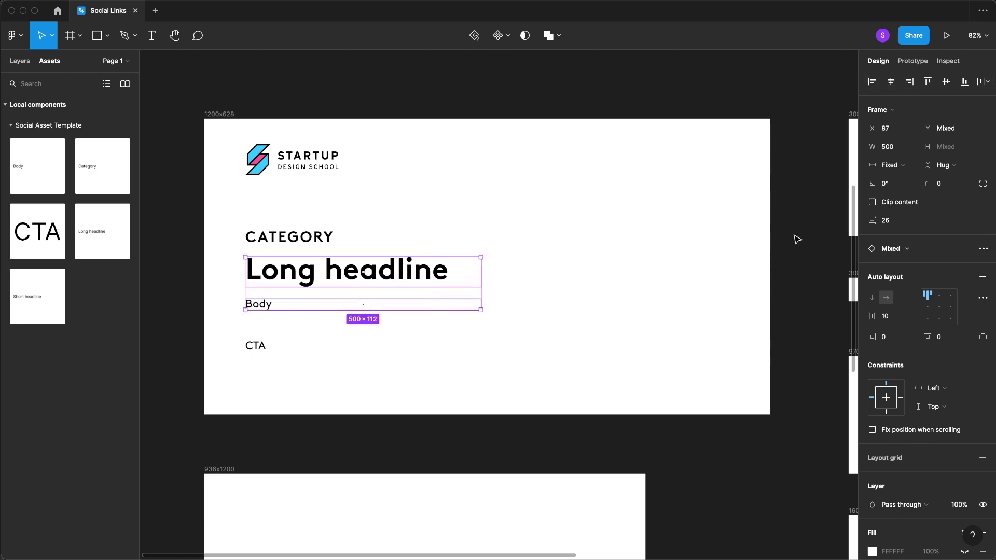
click(983, 277)
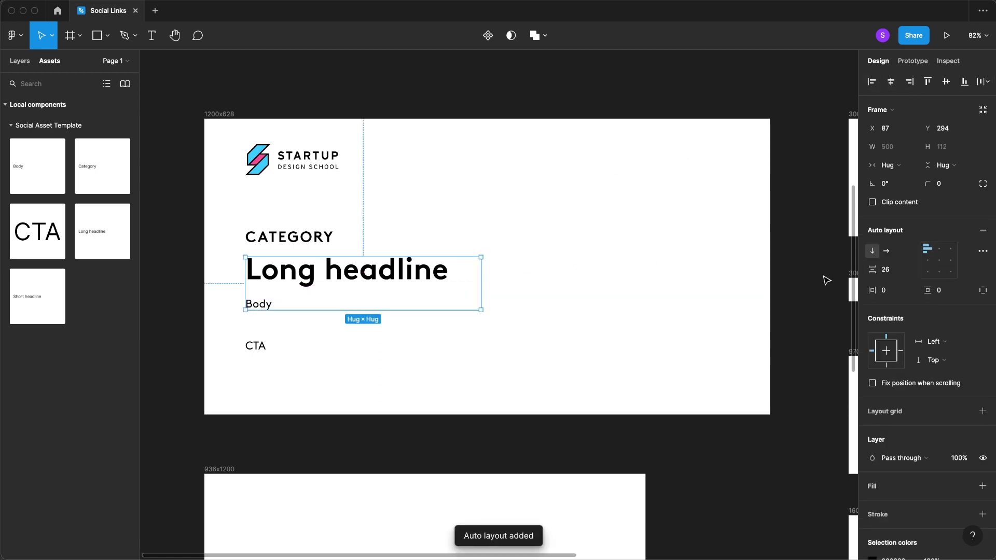
key(Escape)
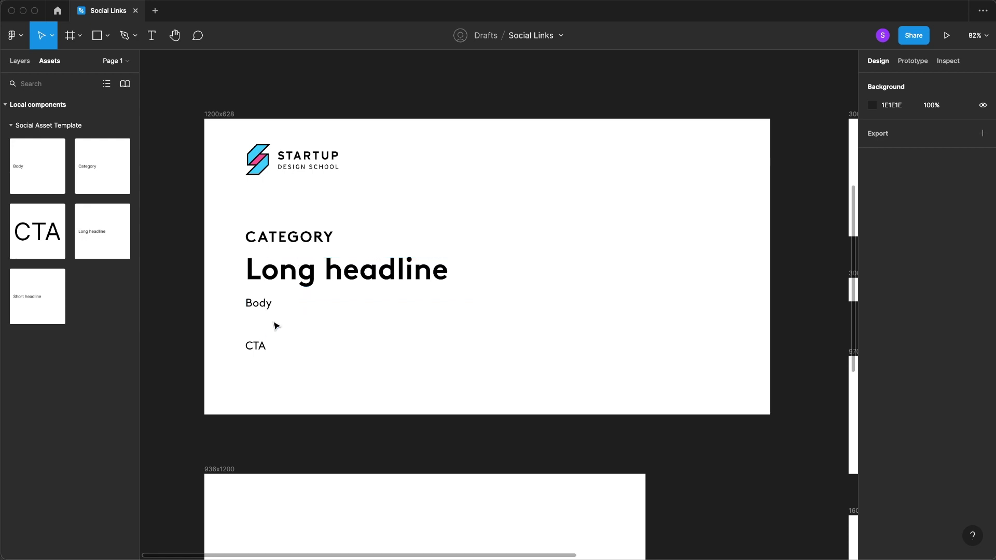
- Wrap CATEGORY, the Long headline group and Body in a vertical auto layout
drag(255, 346, 269, 334)
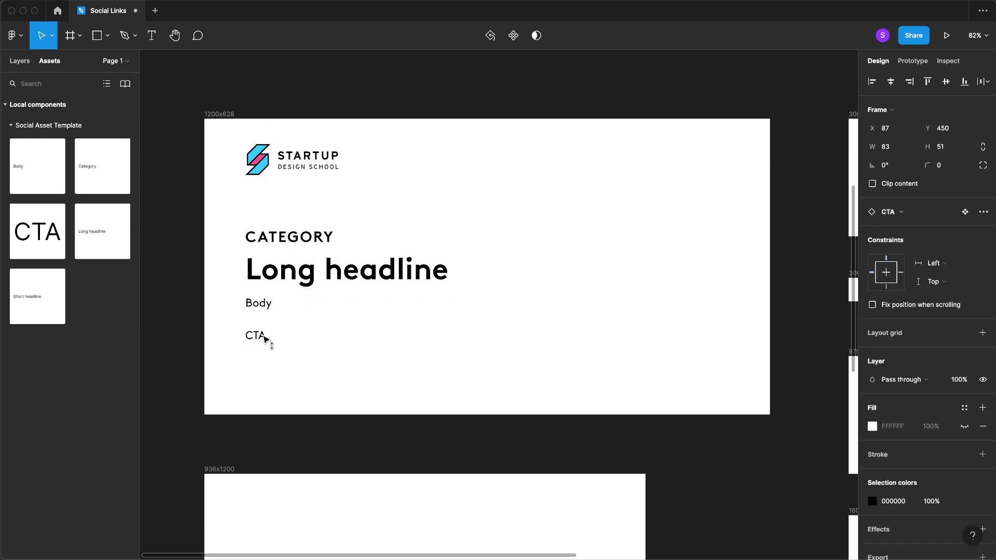
shift+click(286, 248)
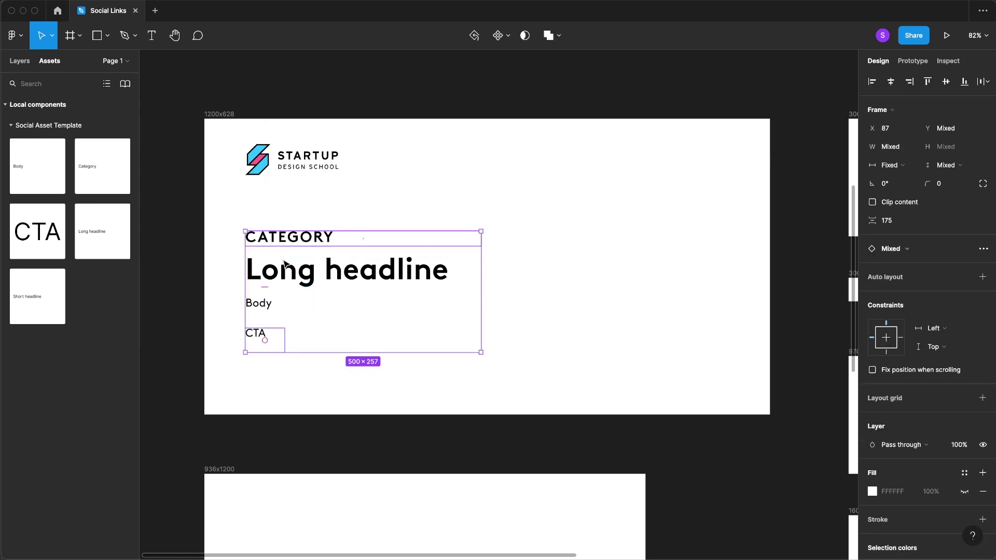
shift+click(286, 290)
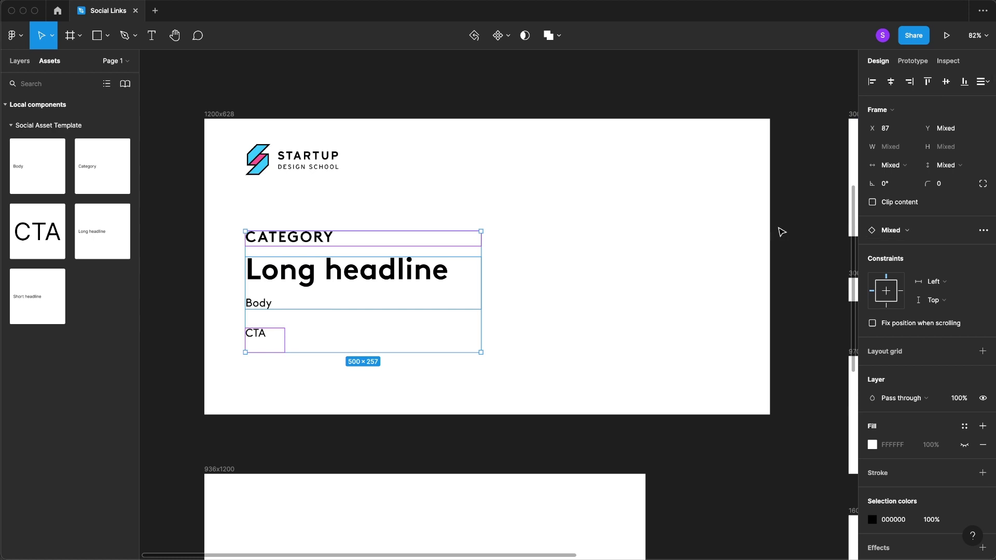
click(554, 219)
click(262, 241)
shift+click(291, 273)
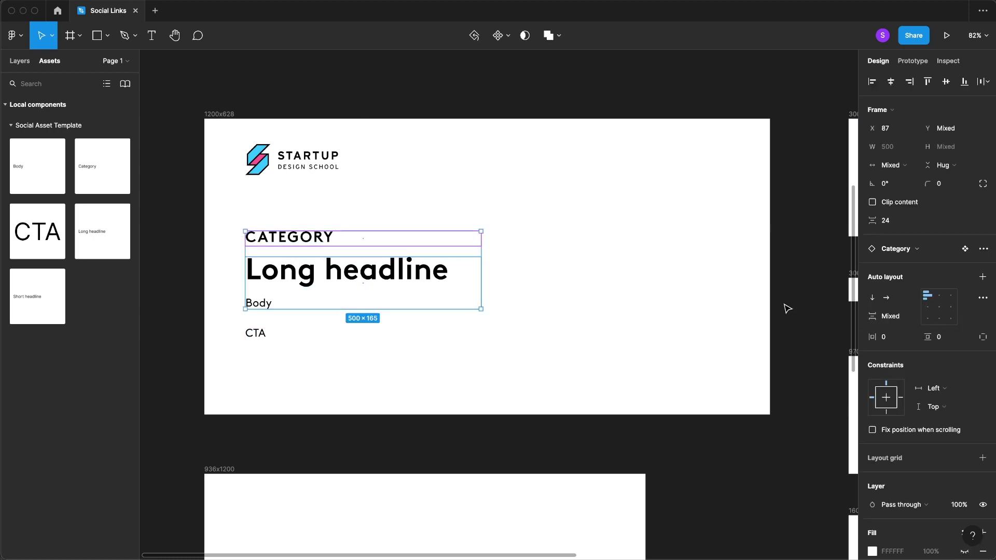
click(983, 278)
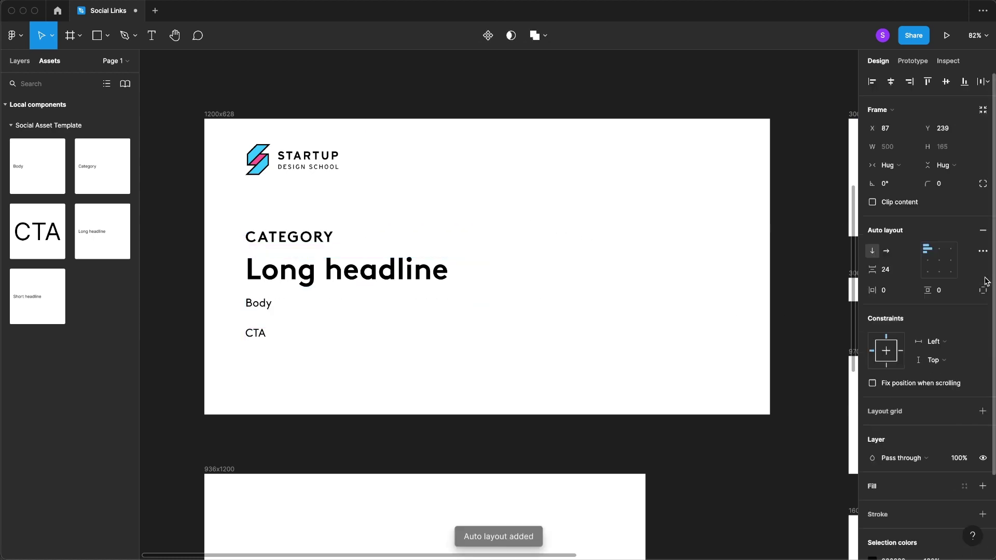
- Move CTA into the stack below Body and set the row spacing to 32
drag(263, 338, 266, 310)
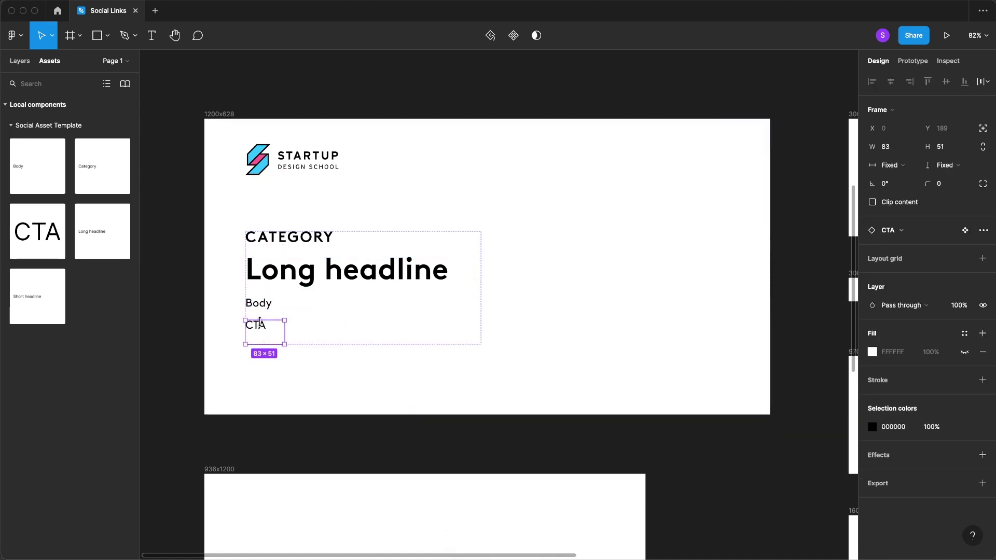
click(518, 220)
click(284, 318)
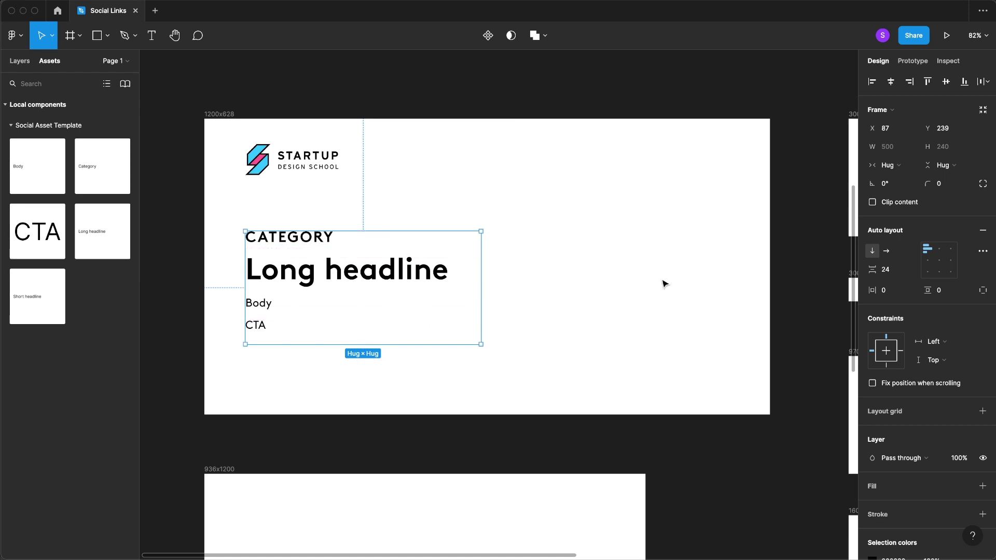
click(888, 270)
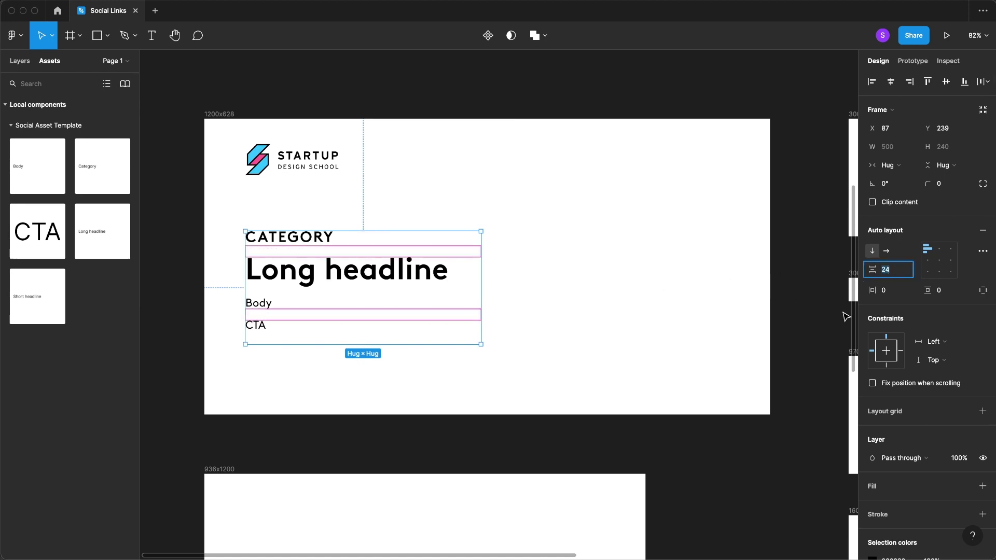
key(Return)
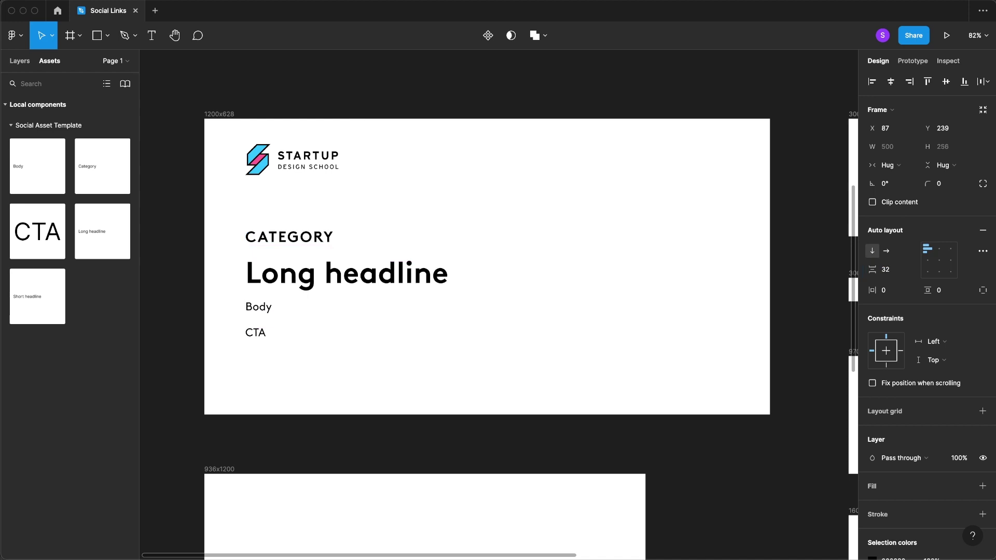
click(575, 302)
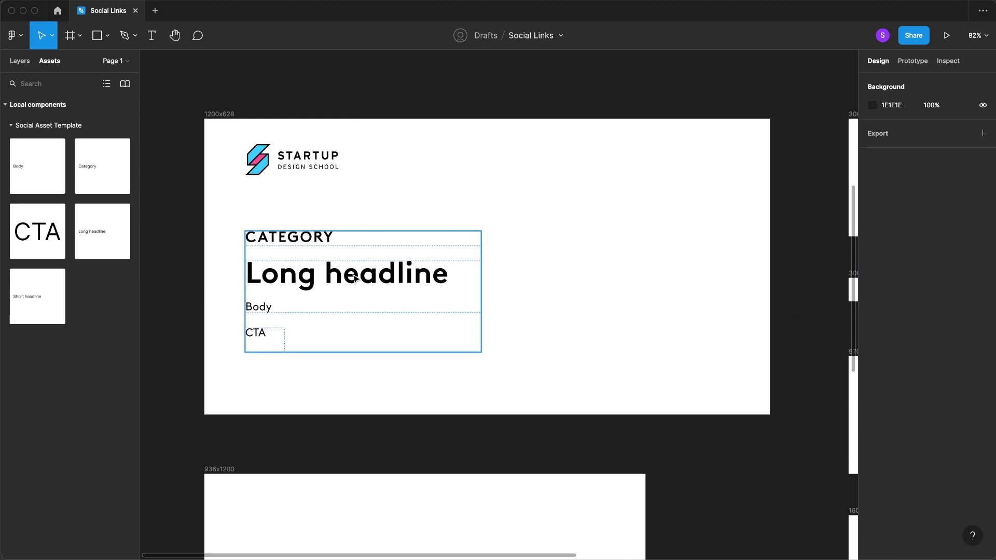
click(323, 279)
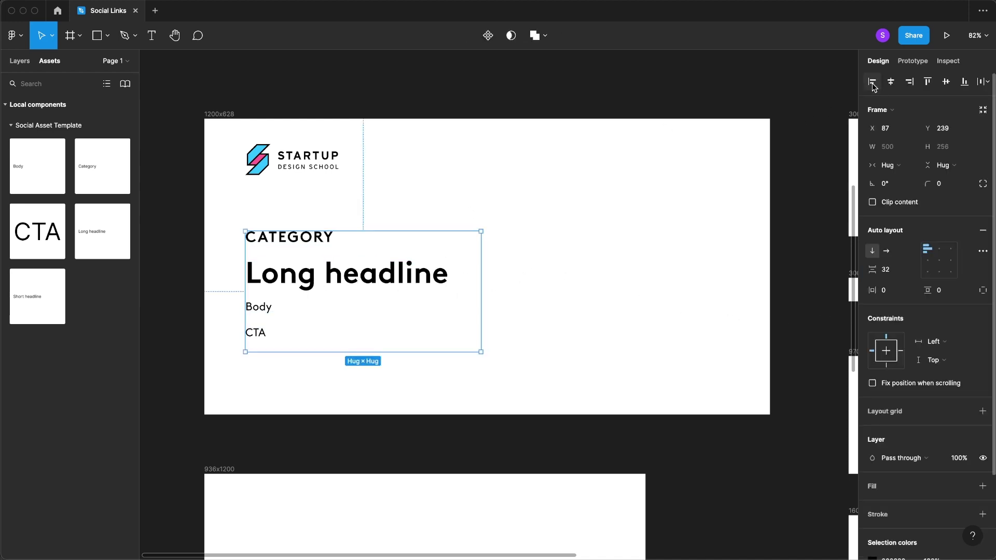
click(613, 284)
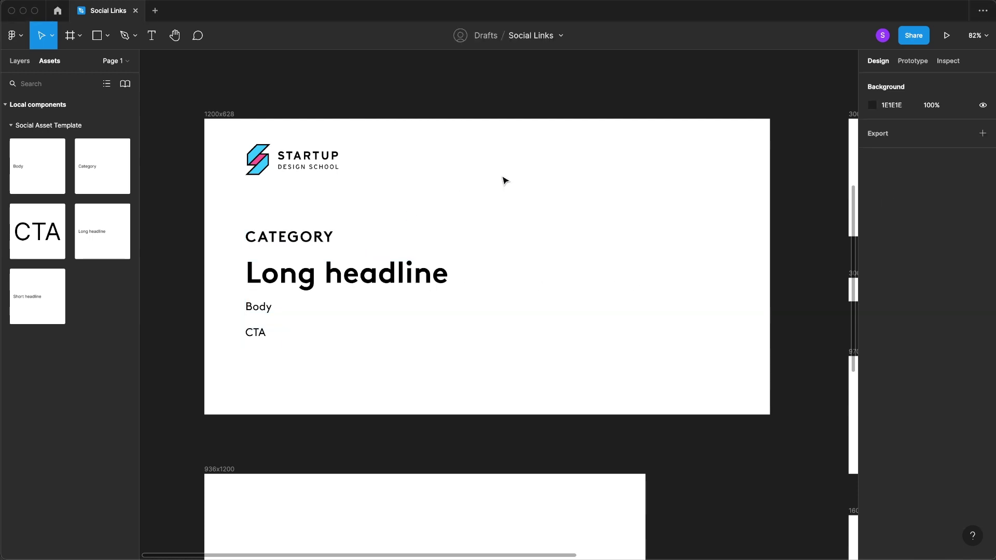
- Draw a 650×628 grey rectangle from the frame's top-left and send it behind the text
key(r)
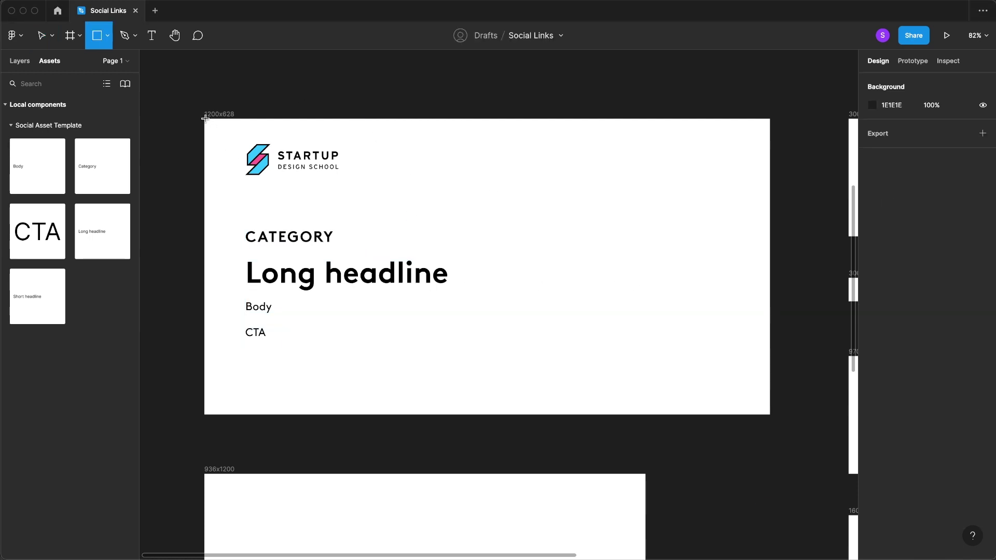
mouse_move(206, 120)
mouse_down()
mouse_move(493, 373)
mouse_move(512, 414)
mouse_up()
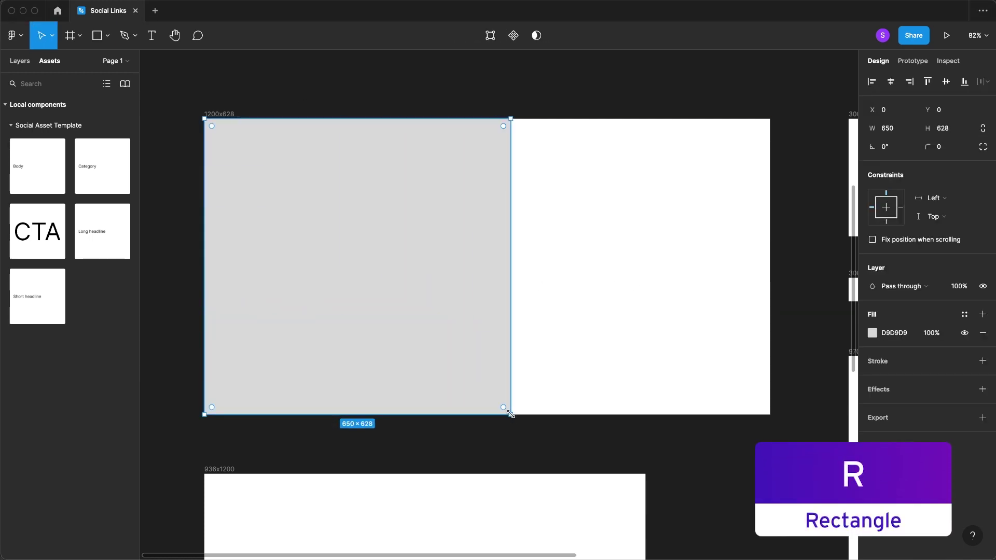
key(super+alt+bracketleft)
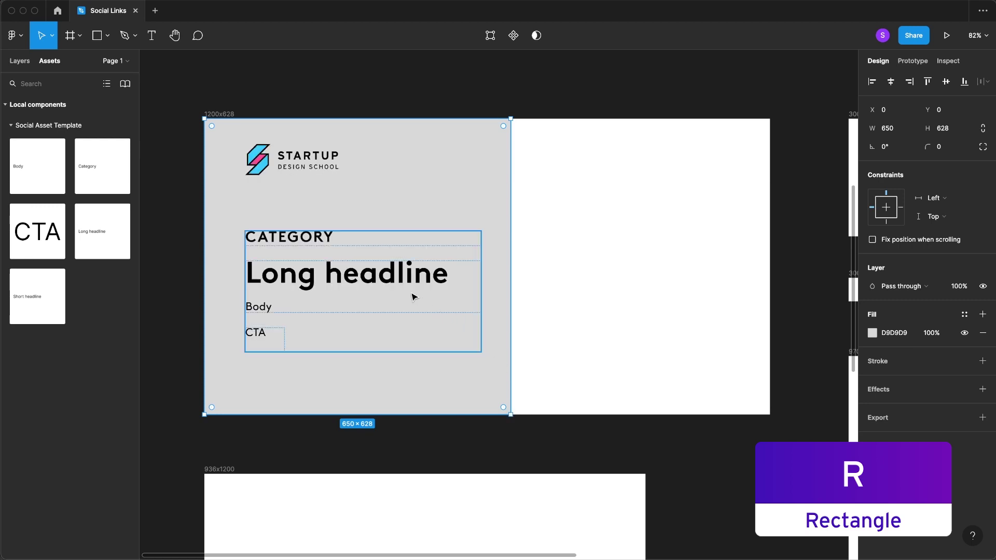
- Wrap the rectangle and text stack in an auto layout panel stretched to 628 tall
shift+click(413, 297)
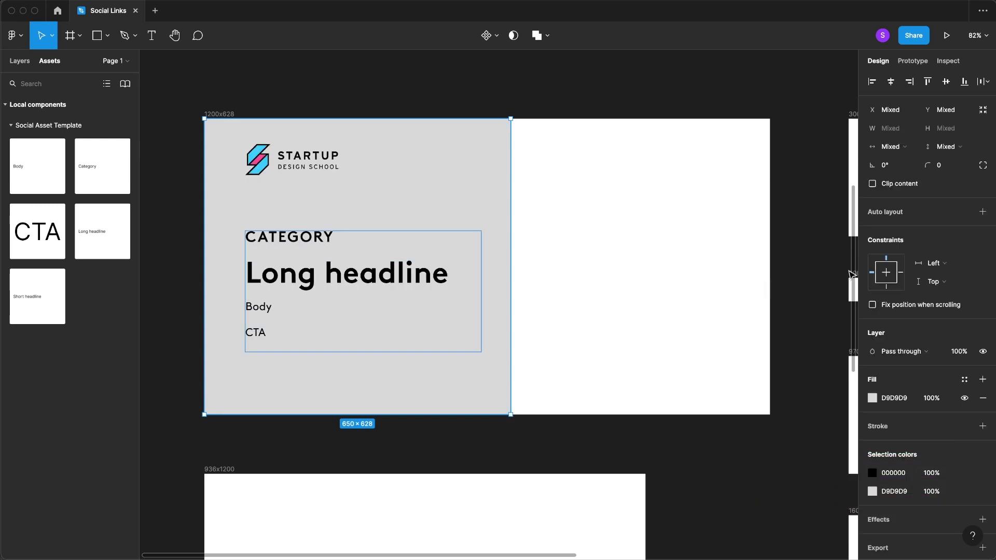
click(982, 212)
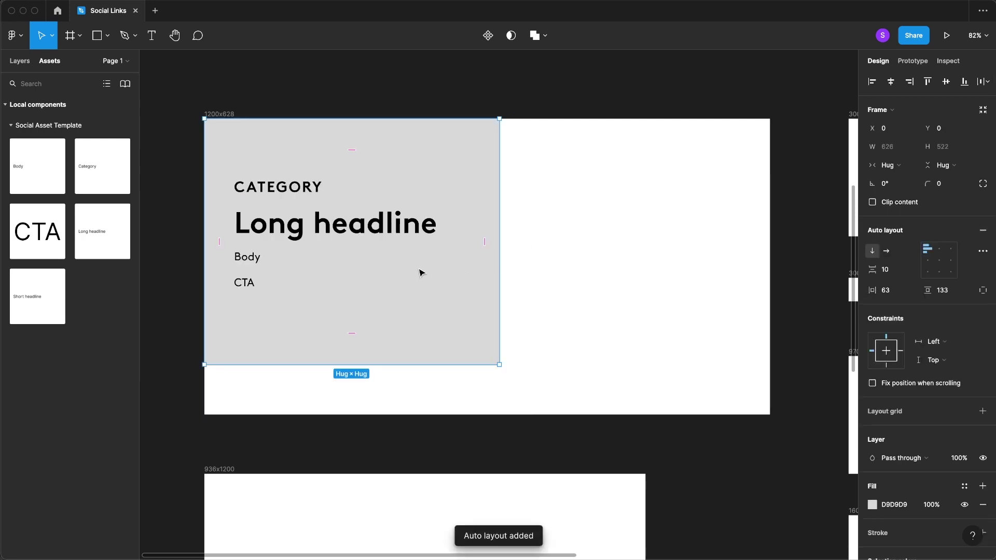
key(ctrl+v)
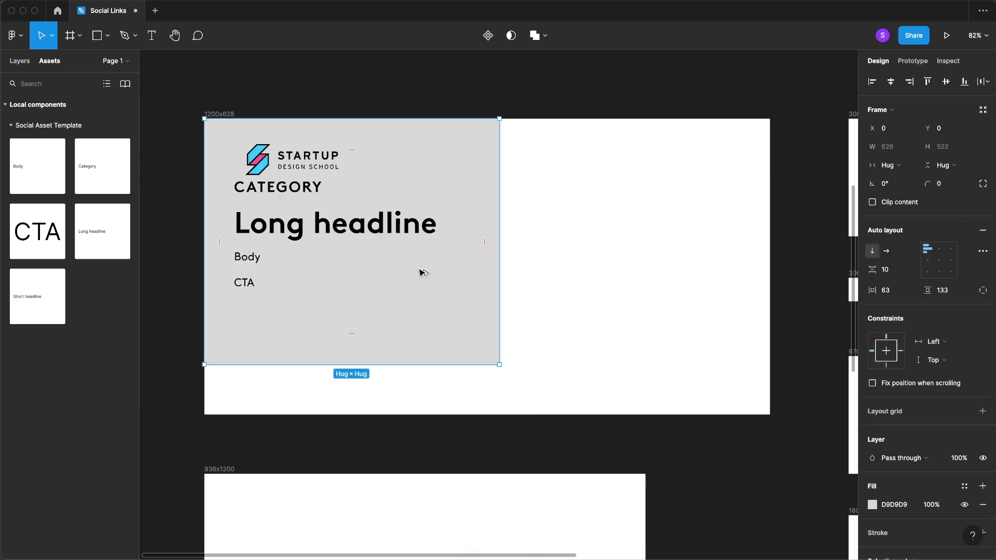
drag(374, 365, 373, 413)
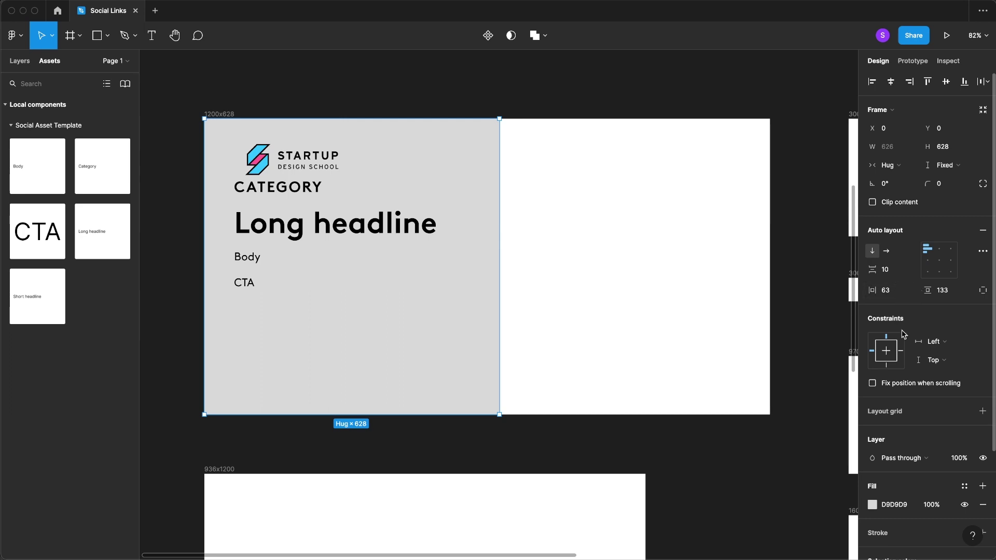
- Pin the panel to both top and bottom and centre its content vertically
click(886, 366)
click(939, 361)
click(962, 375)
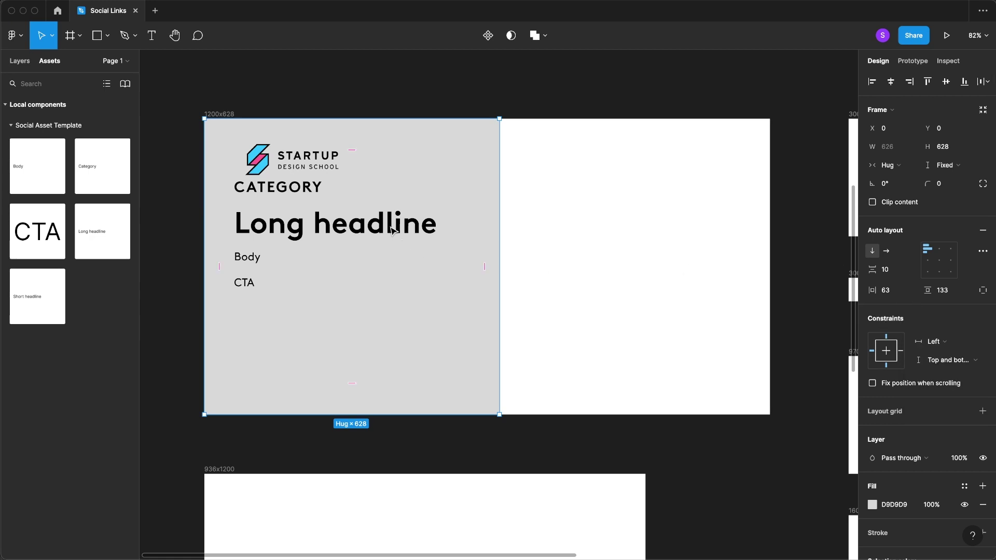
click(927, 261)
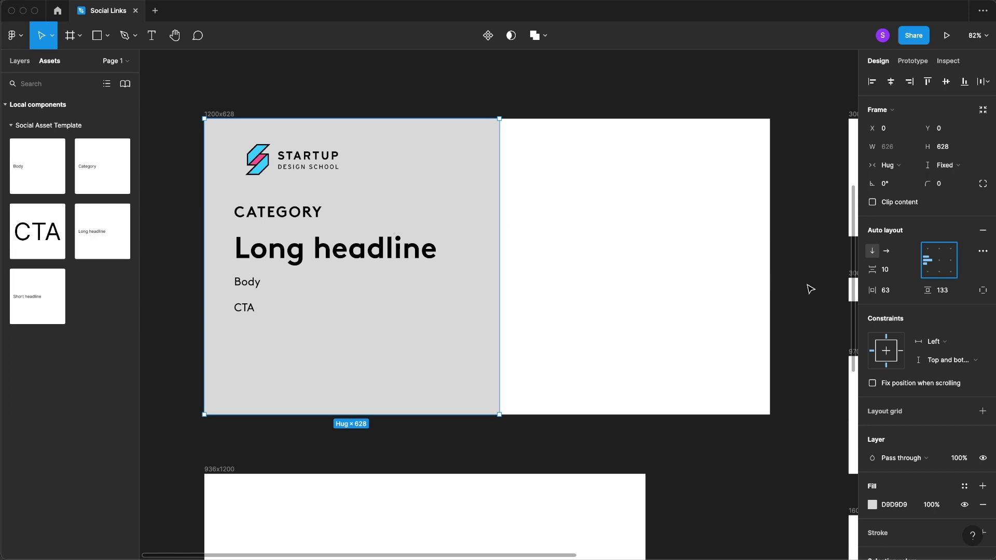
- Raise the panel's top padding to 193 and align the logo with the text's left edge
click(984, 291)
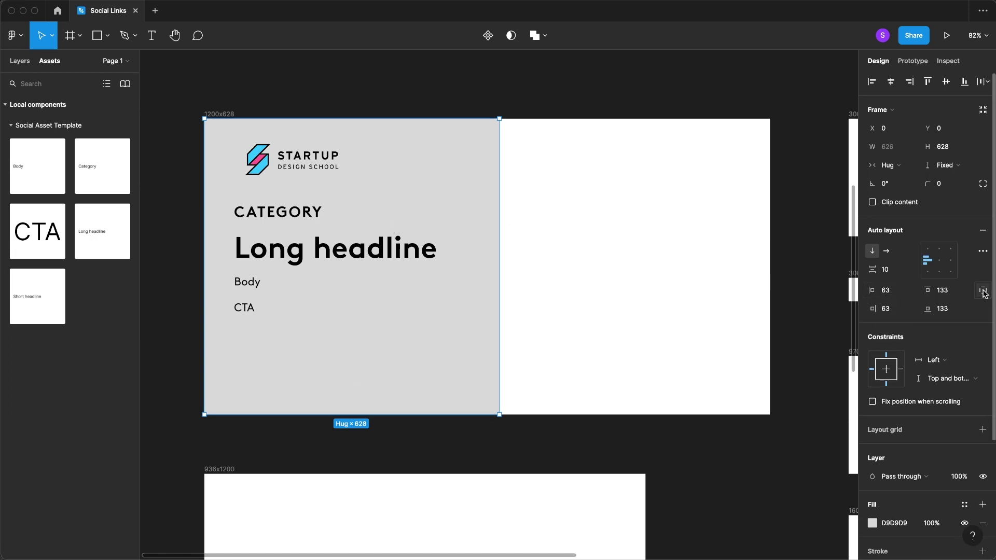
click(943, 291)
key(shift+Up)
key(shift+Up)
key(shift+Up)
key(shift+Up)
key(shift+Up)
key(shift+Up)
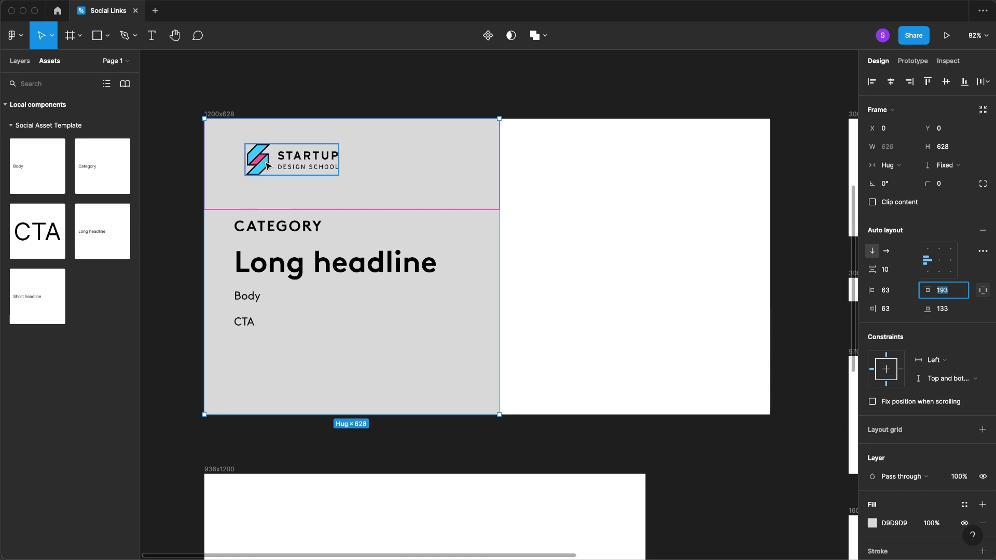
click(250, 167)
drag(276, 162, 266, 162)
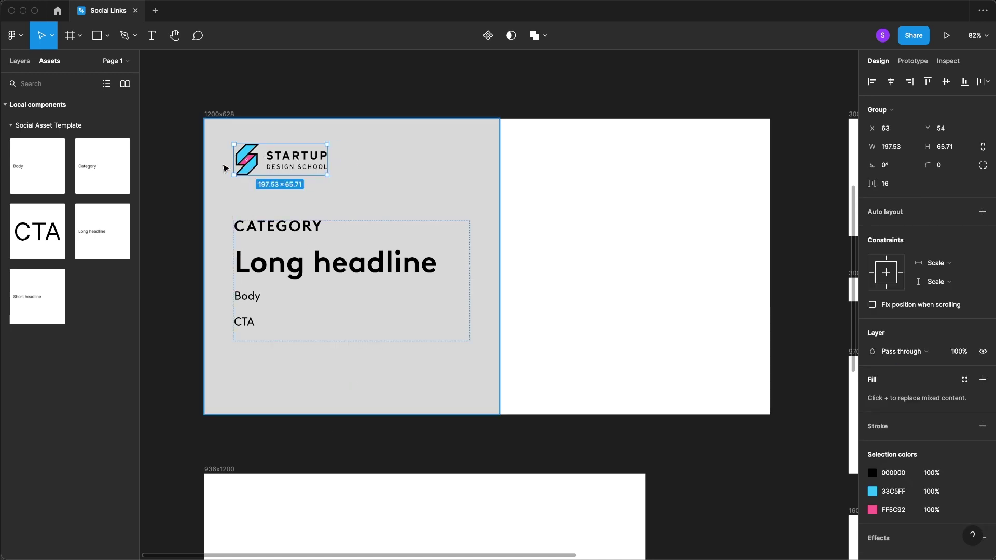
- Bump the grey panel's left padding up by one to 64
click(229, 258)
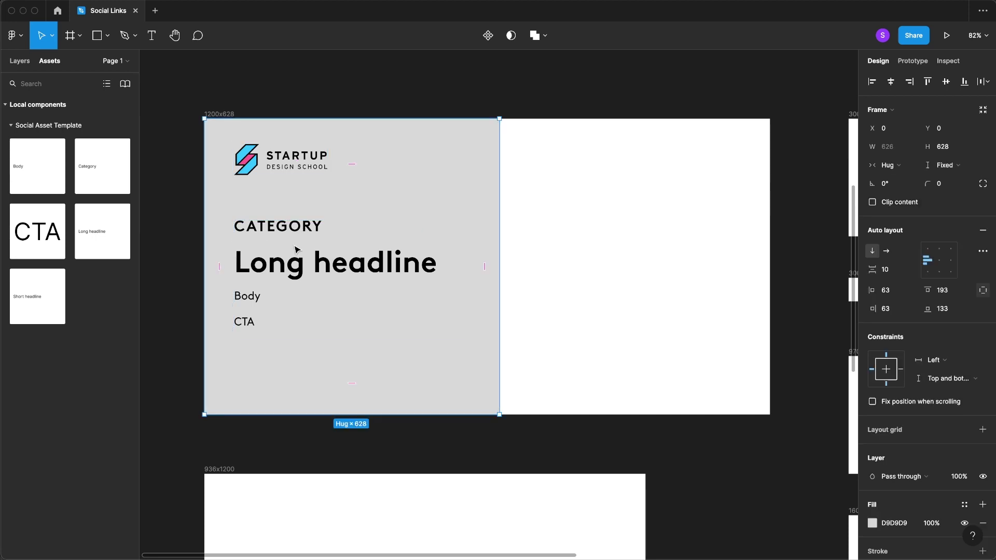
click(901, 297)
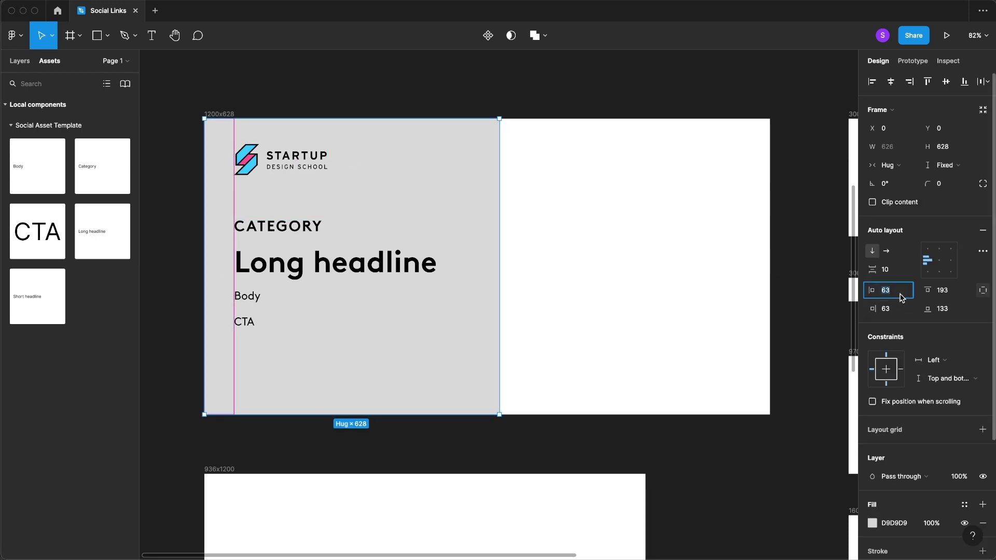
key(Up)
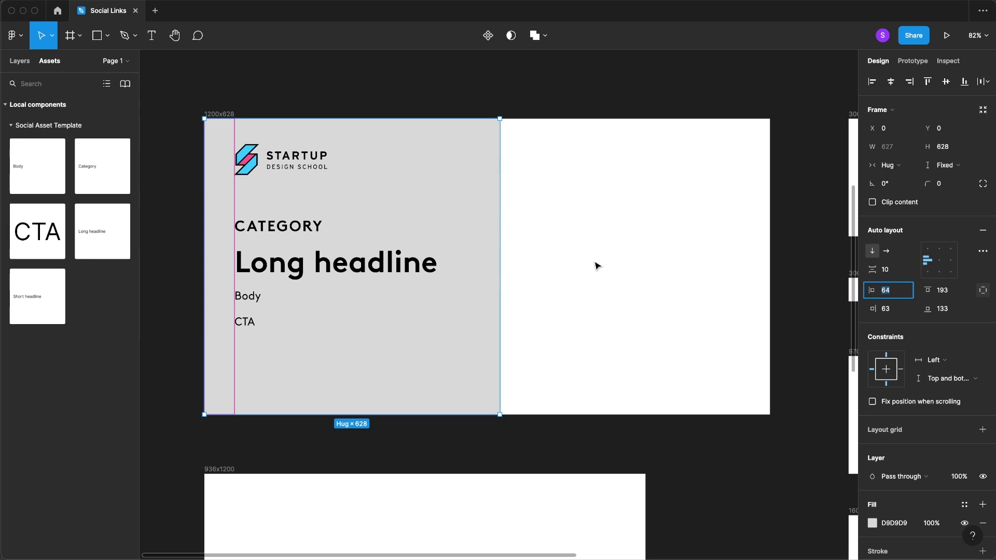
key(Tab)
- Change the content panel's fill from grey to pure white FFFFFF
scroll(618, 245, up, 1)
click(617, 245)
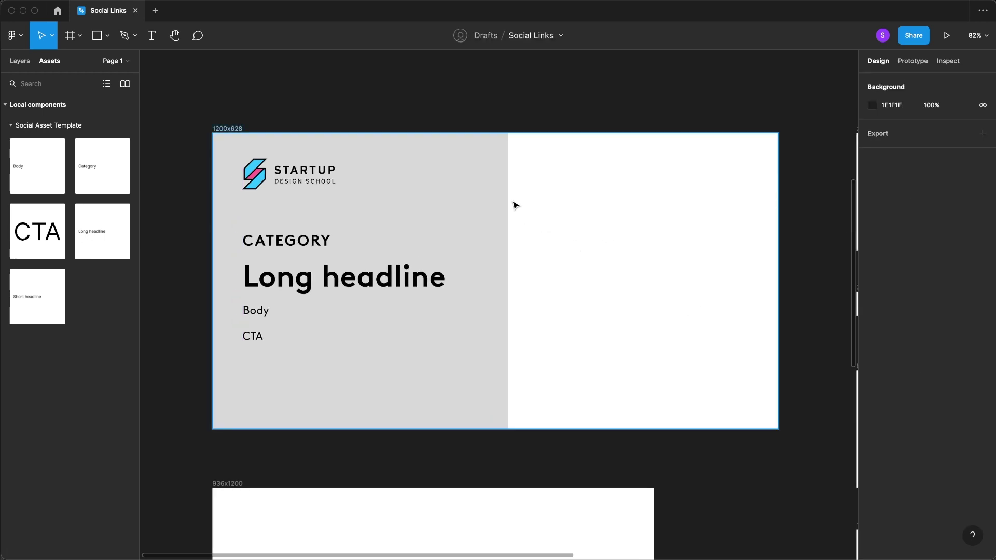
click(482, 199)
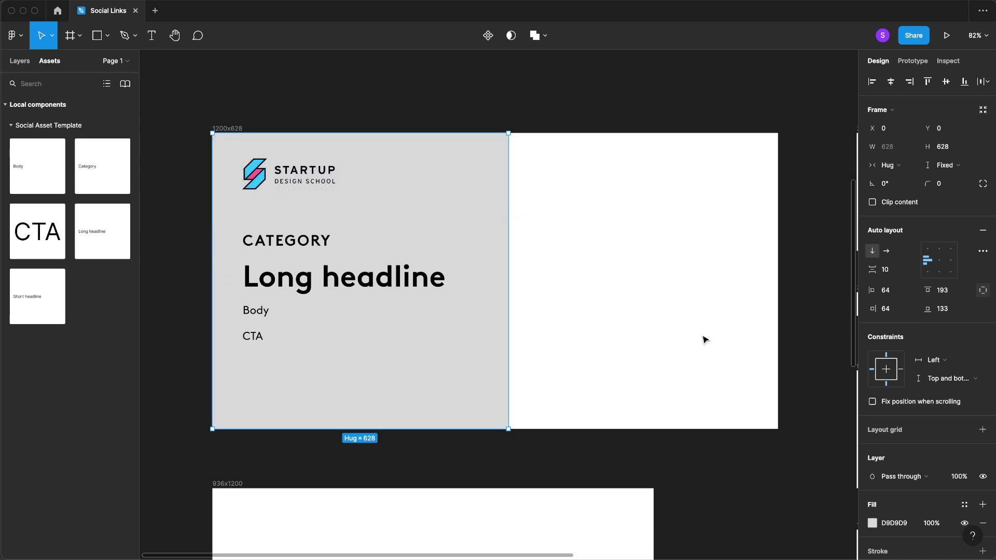
click(871, 522)
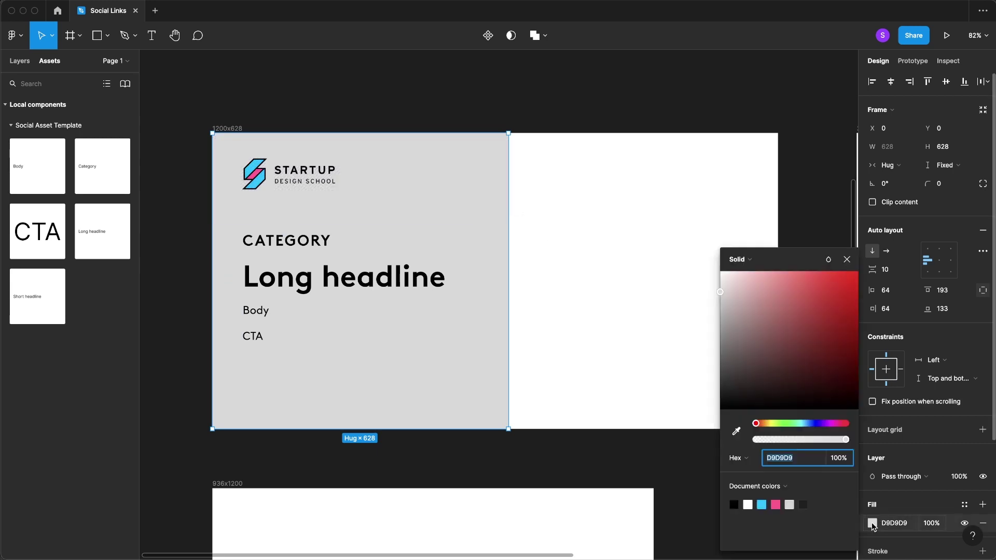
click(722, 283)
drag(721, 284, 720, 271)
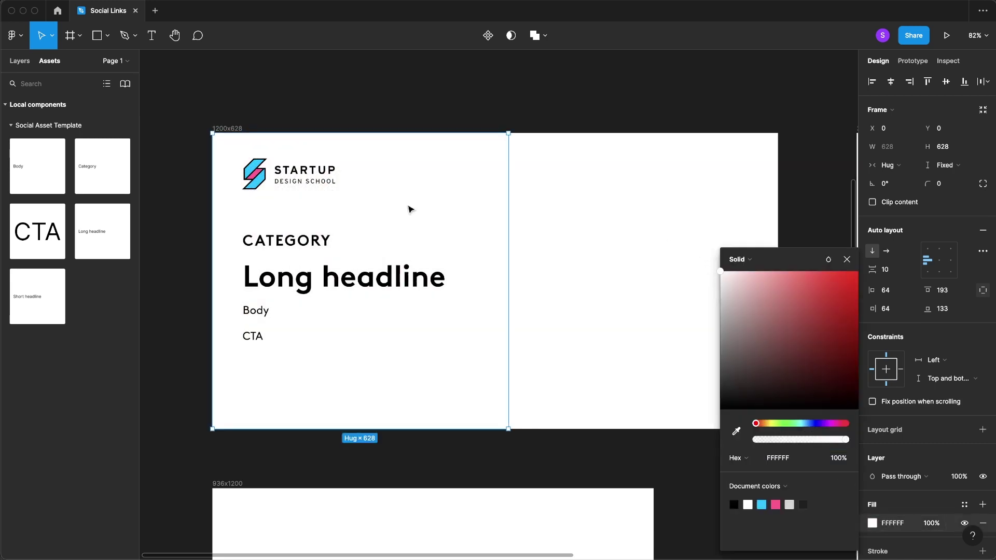
click(21, 61)
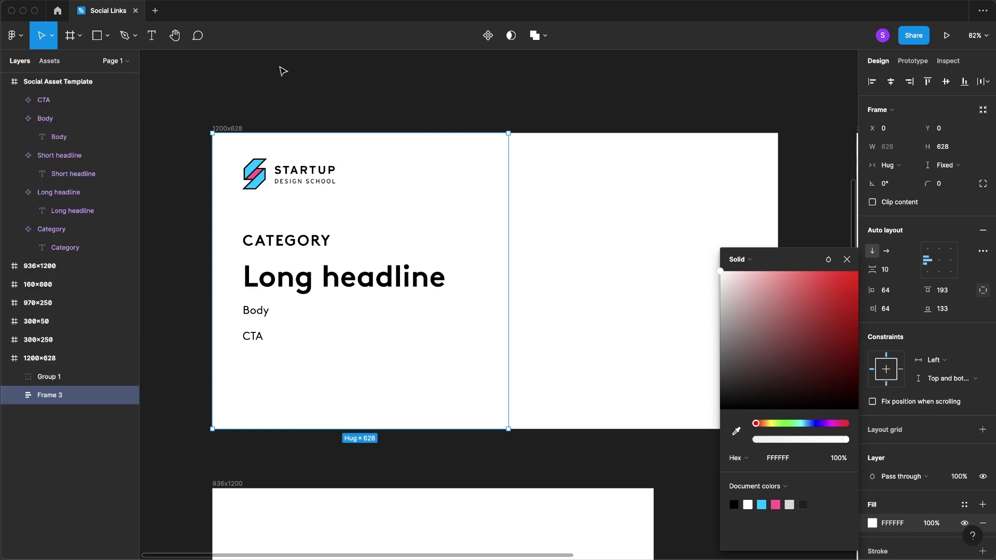
click(548, 171)
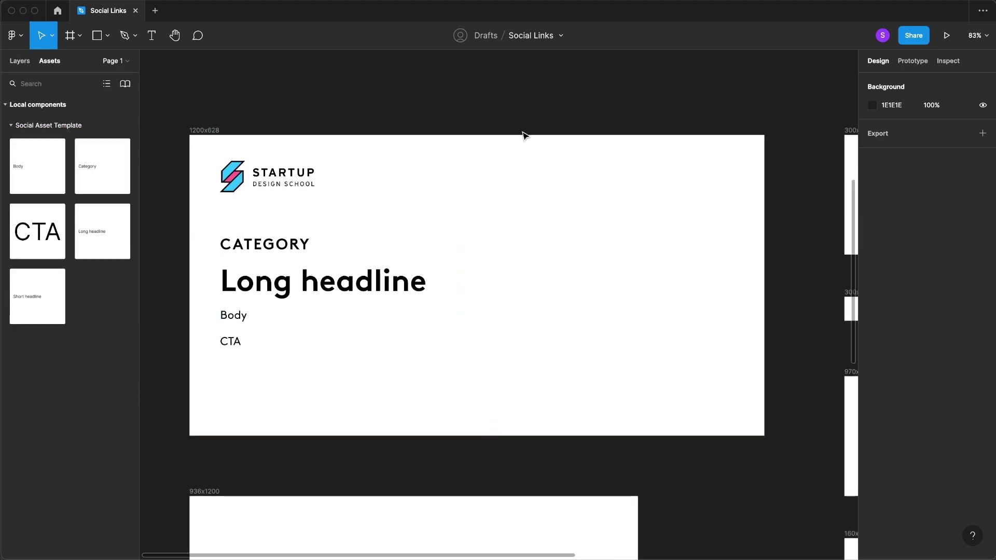
- Bring the Social Asset Template into view and give its CTA component auto layout
drag(441, 118, 434, 558)
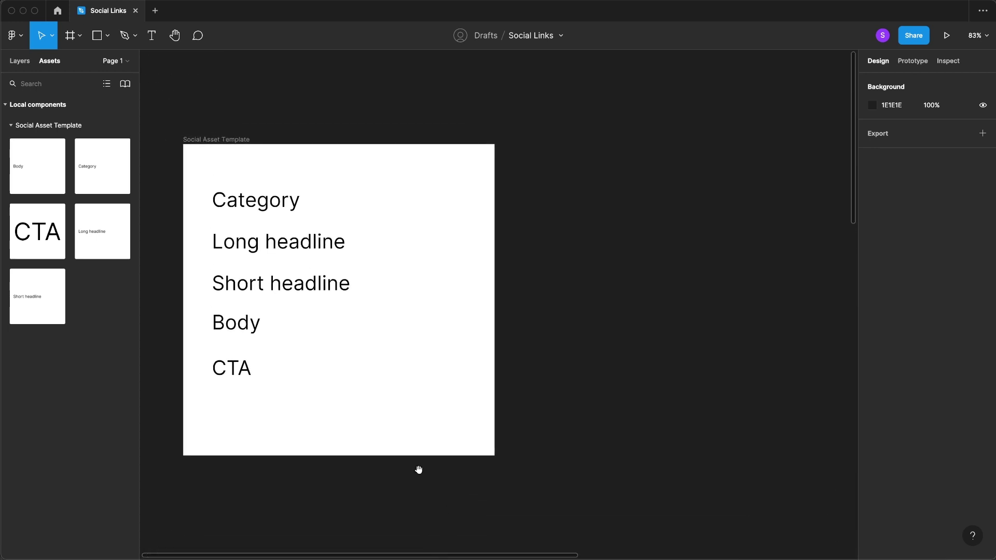
click(242, 372)
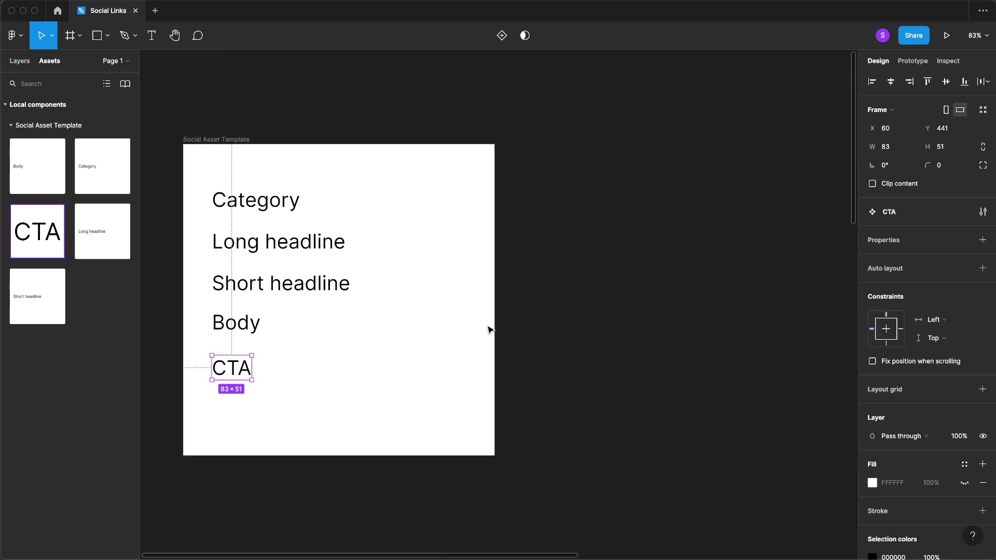
click(982, 269)
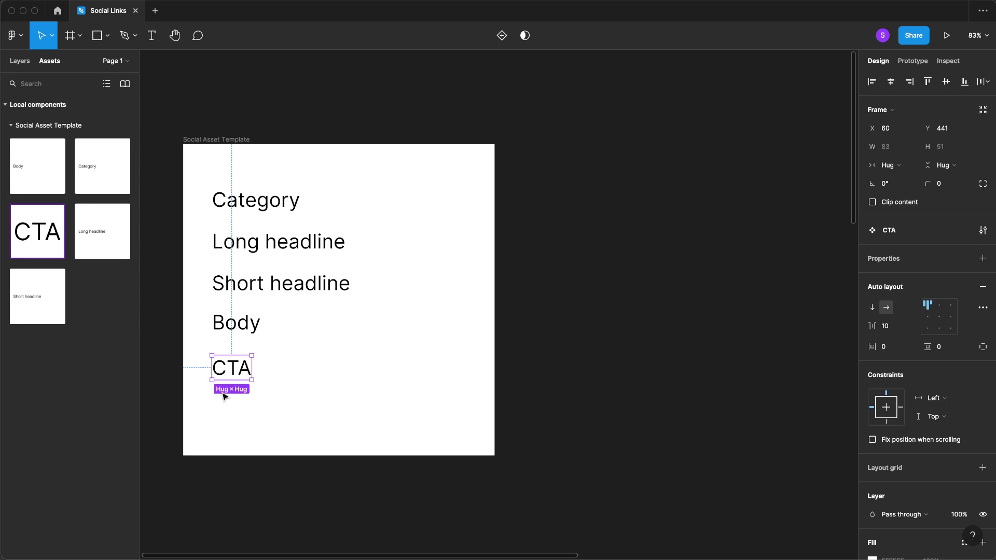
click(317, 383)
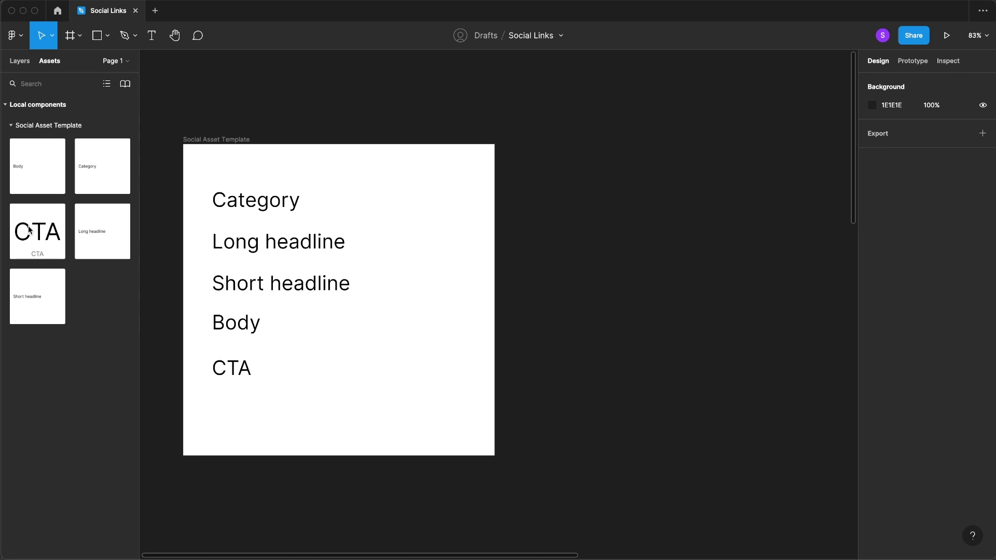
- Place a CTA instance and wrap it with a grey rectangle in an auto-layout frame
drag(29, 230, 622, 332)
click(661, 339)
scroll(661, 338, up, 5)
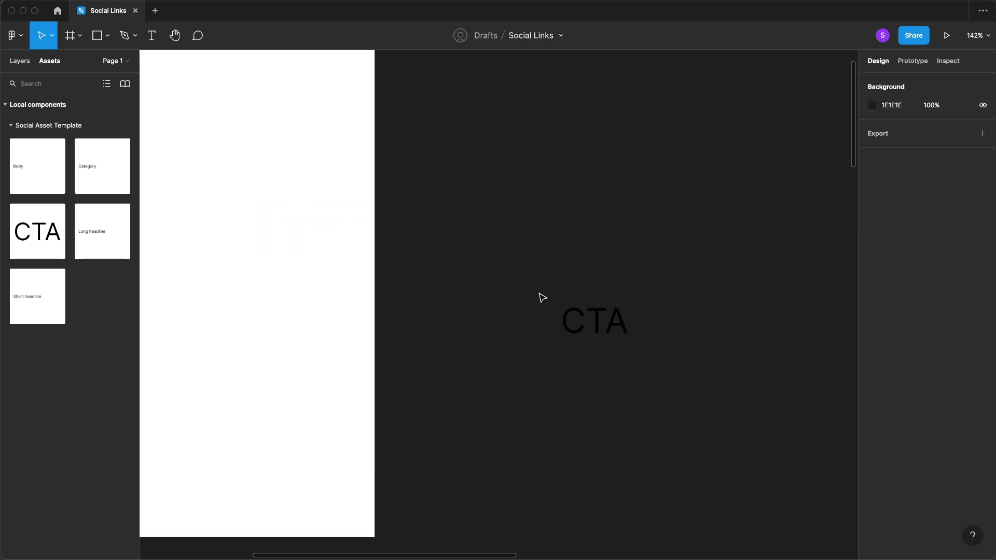
key(r)
drag(544, 289, 654, 358)
shift+click(619, 319)
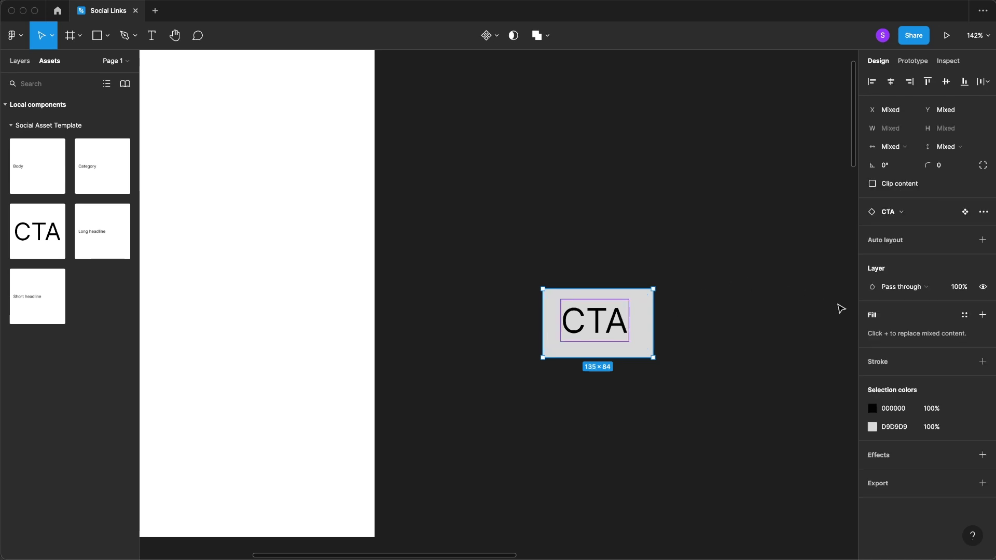
click(983, 240)
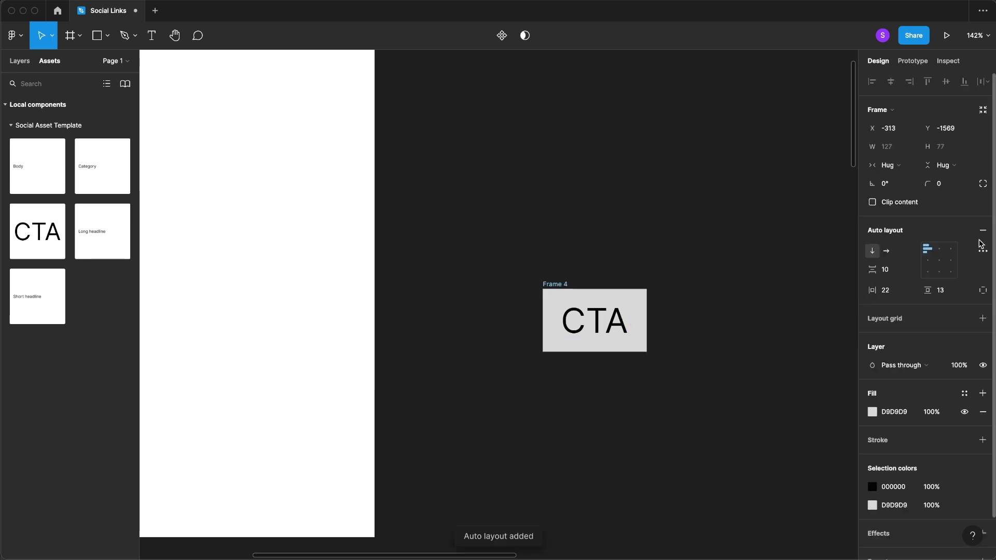
- Type test text into the CTA label, then undo it back to CTA
double_click(613, 329)
text(asdfasdfasdf)
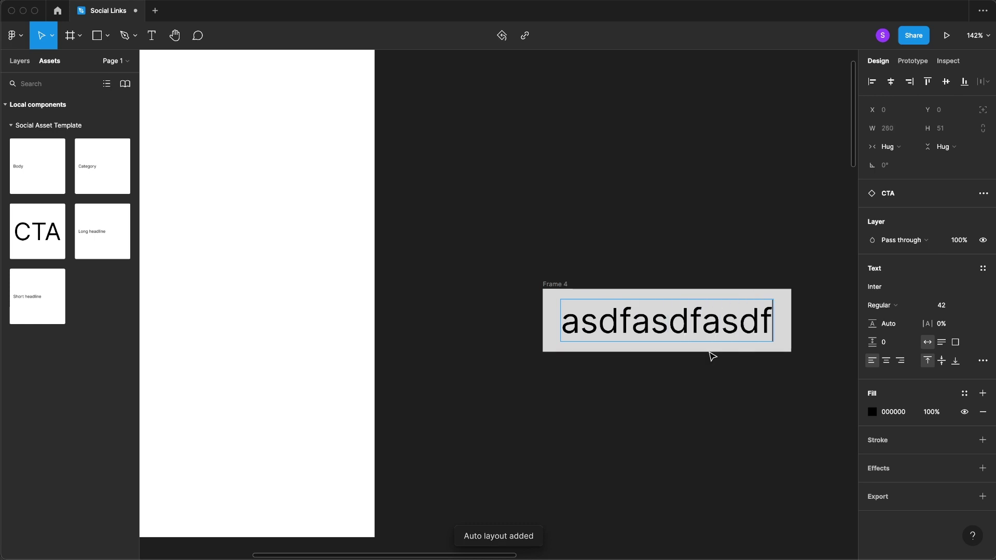
key(super+z)
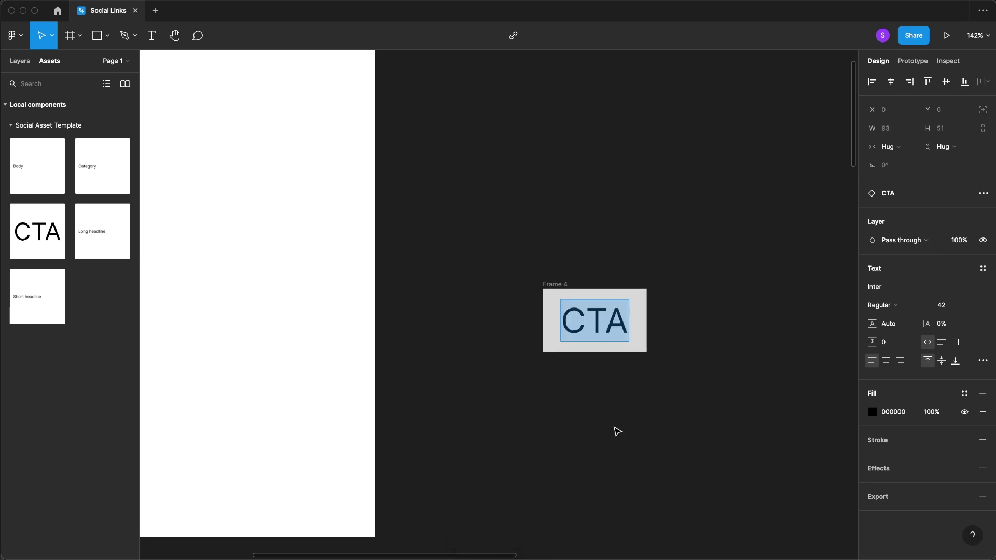
- Give Frame 4 a 4 px corner radius, 24 horizontal padding and 8 item spacing
click(551, 284)
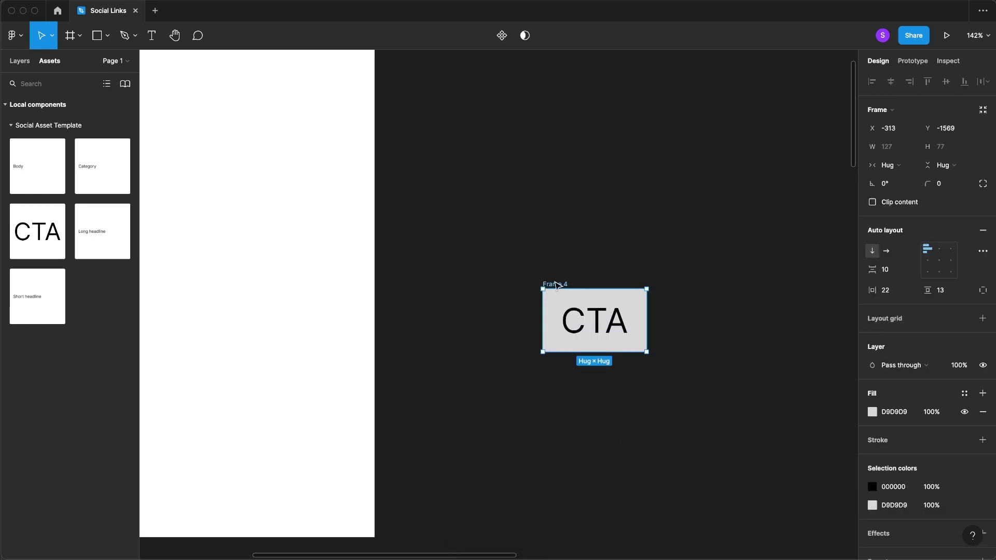
click(956, 186)
text(2)
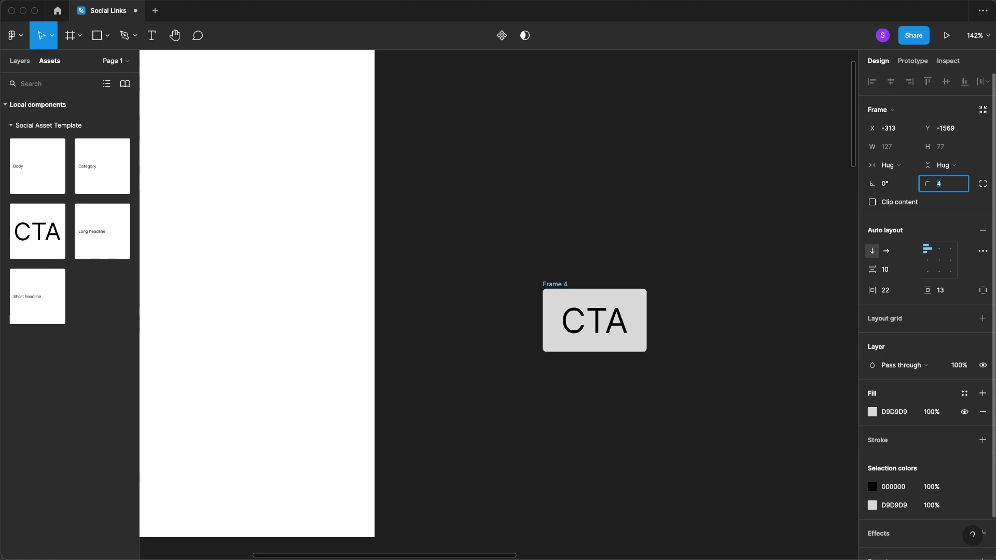
key(Return)
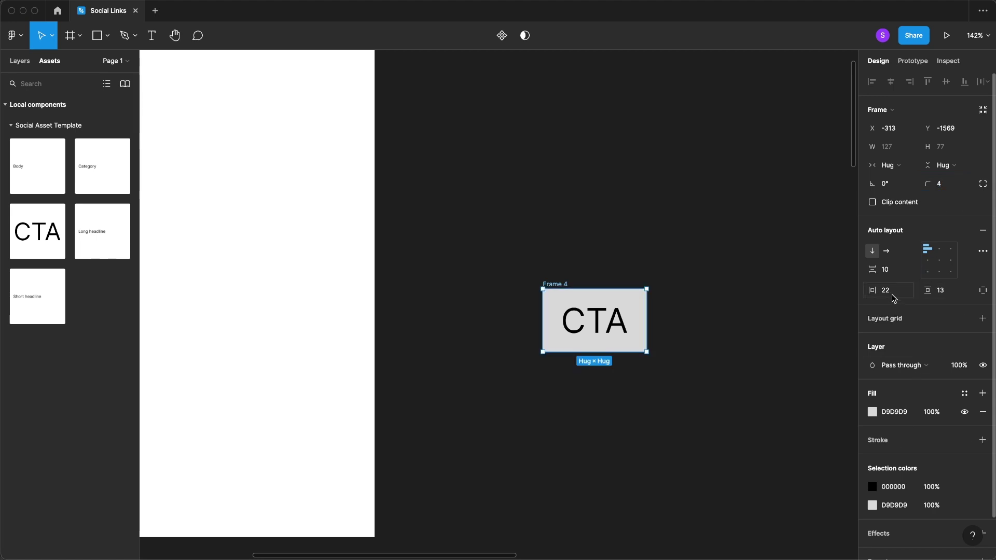
text(24)
key(Return)
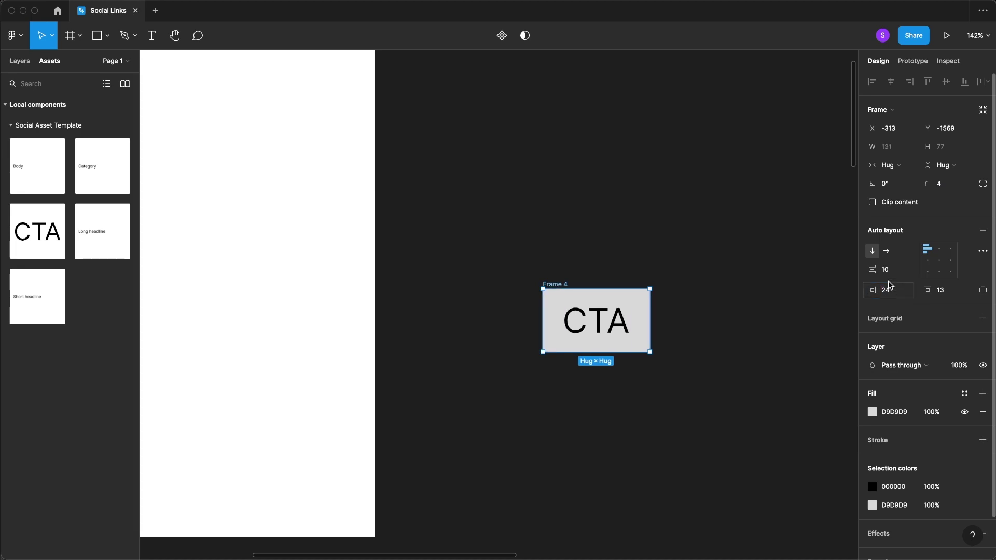
click(889, 271)
text(8)
key(Return)
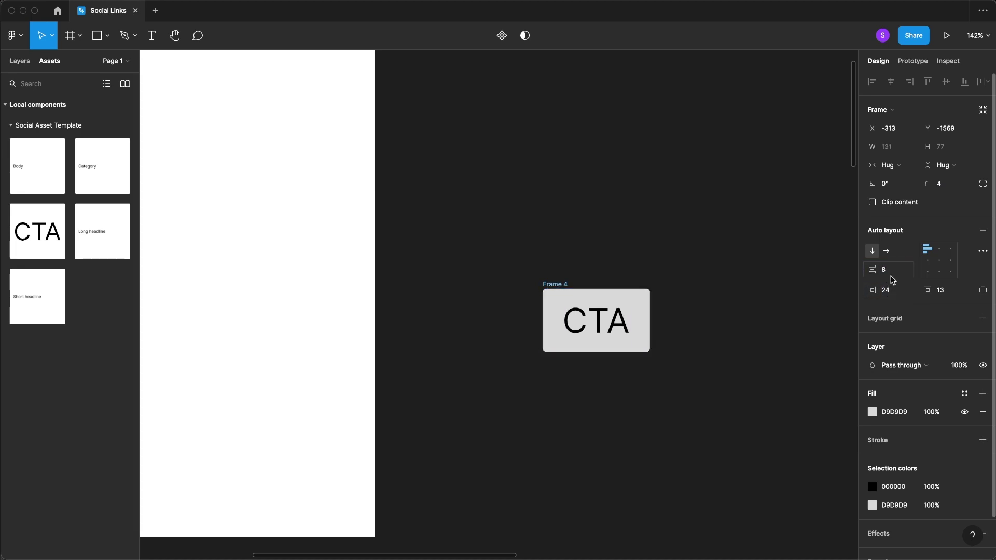
- Add a solid black drop shadow at 100% opacity, zero blur and -4 horizontal offset
scroll(953, 467, down, 3)
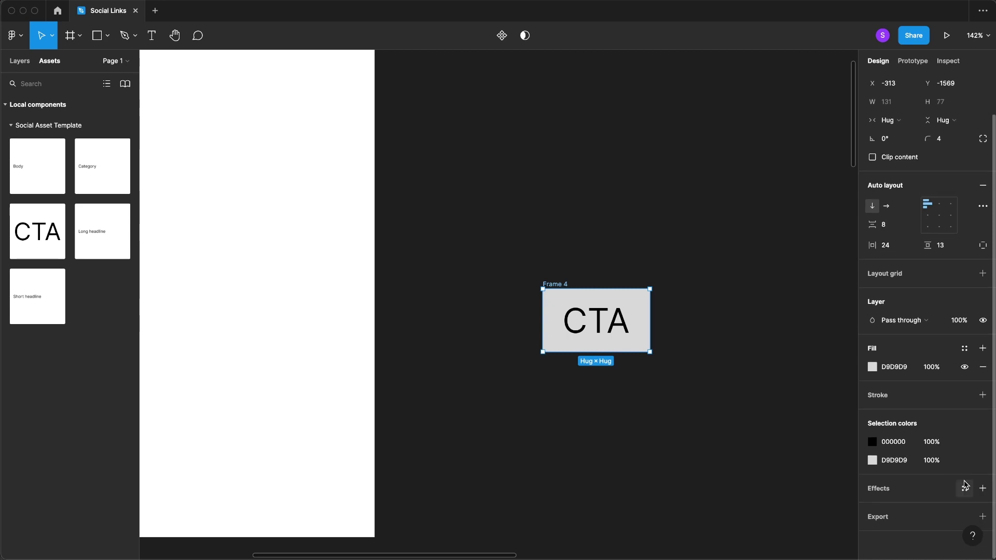
click(982, 489)
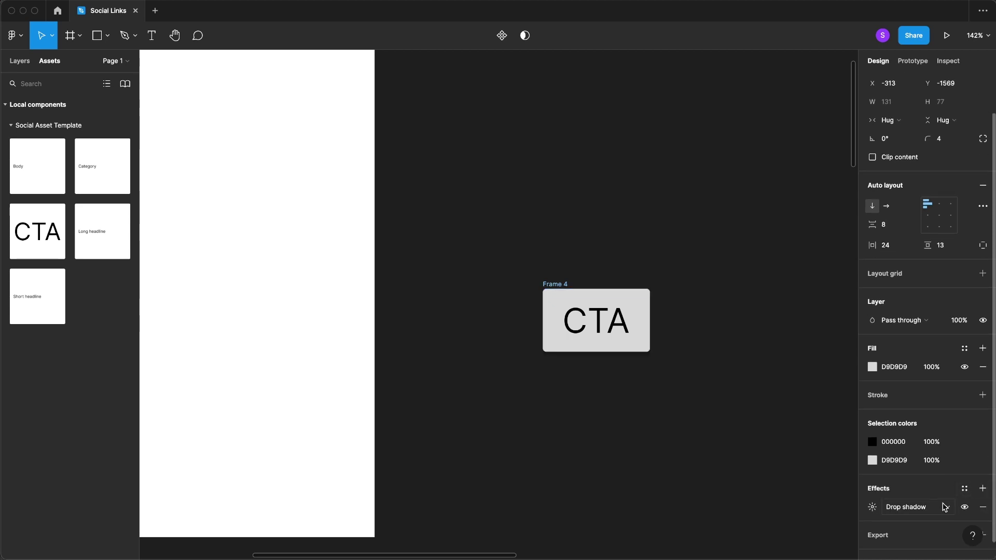
click(873, 508)
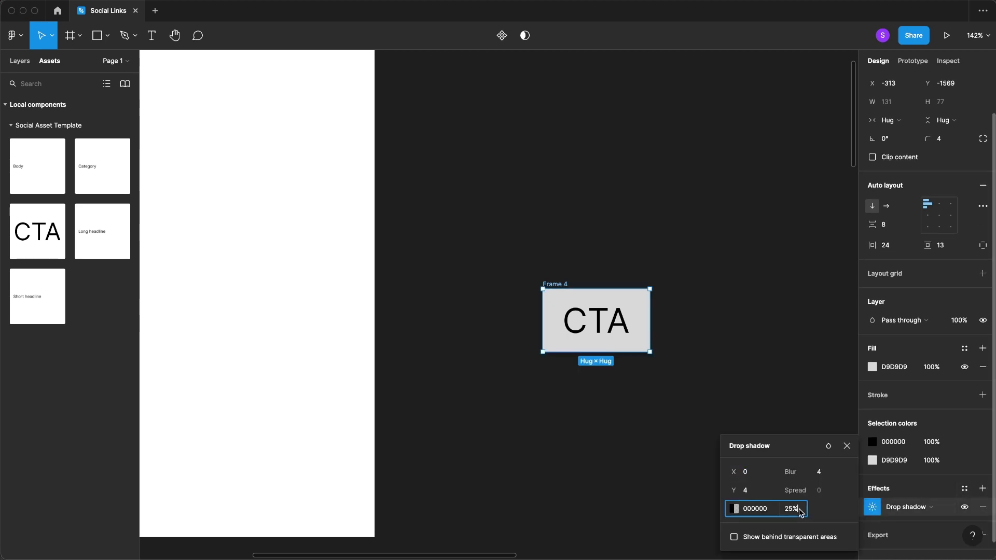
text(100)
key(Return)
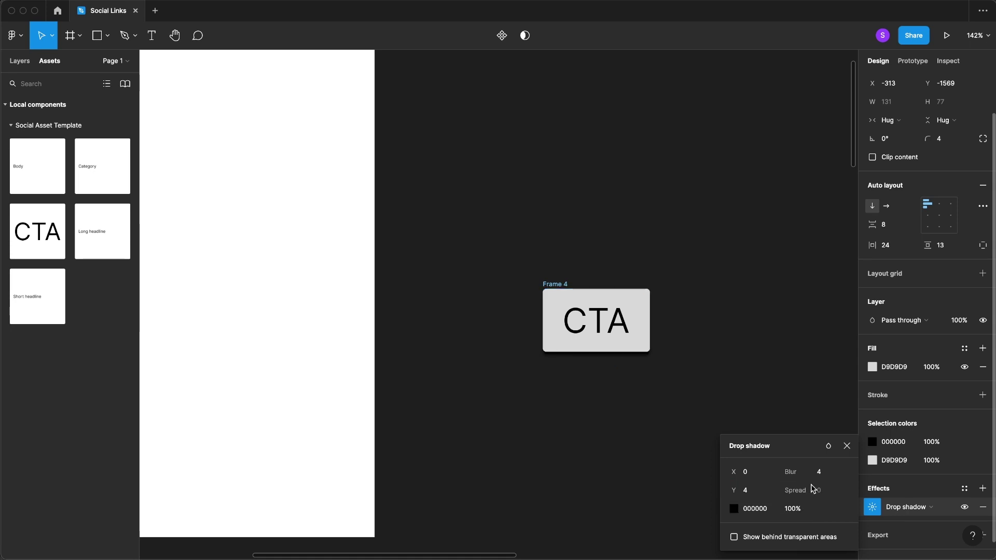
click(820, 473)
key(Return)
click(758, 476)
text(-4)
key(Return)
click(747, 355)
key(ctrl+z)
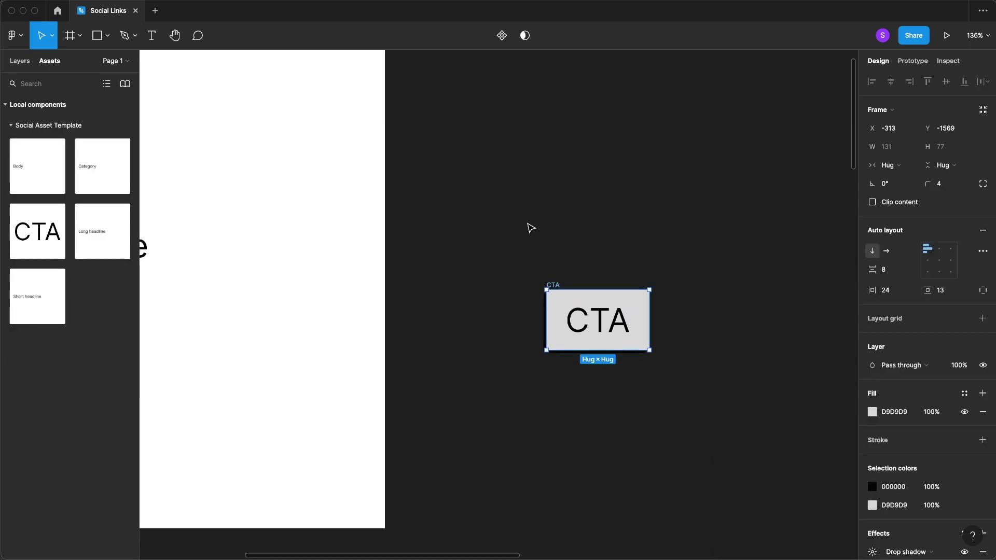
- Turn the grey CTA button frame into a component
right_click(559, 309)
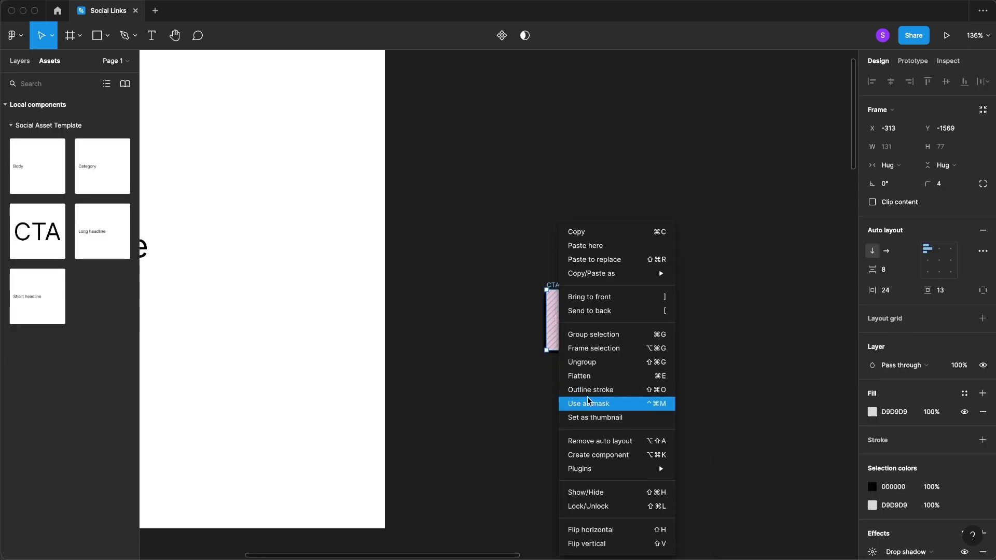
click(625, 455)
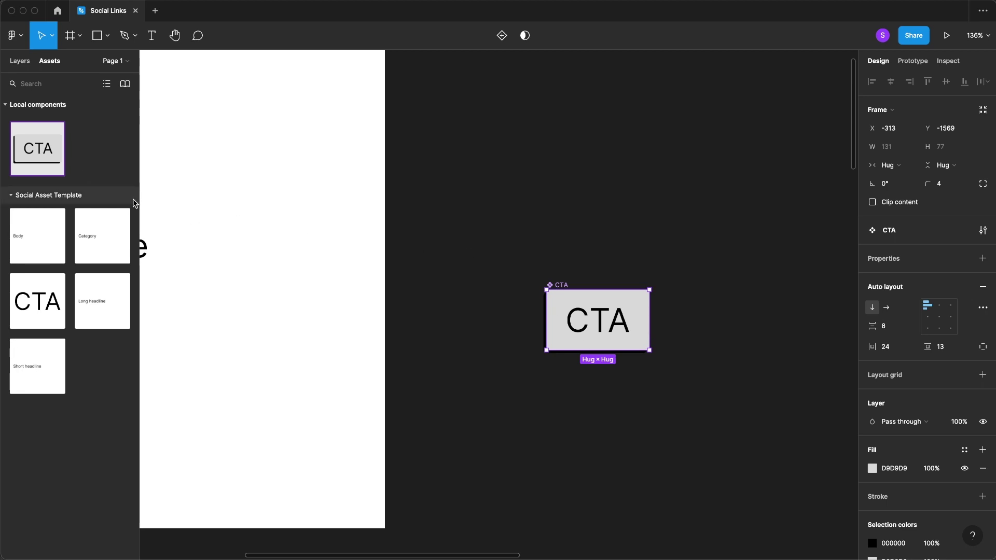
click(523, 412)
- Apply the Paragraph Large text style to the CTA label
key(k)
scroll(523, 412, down, 3)
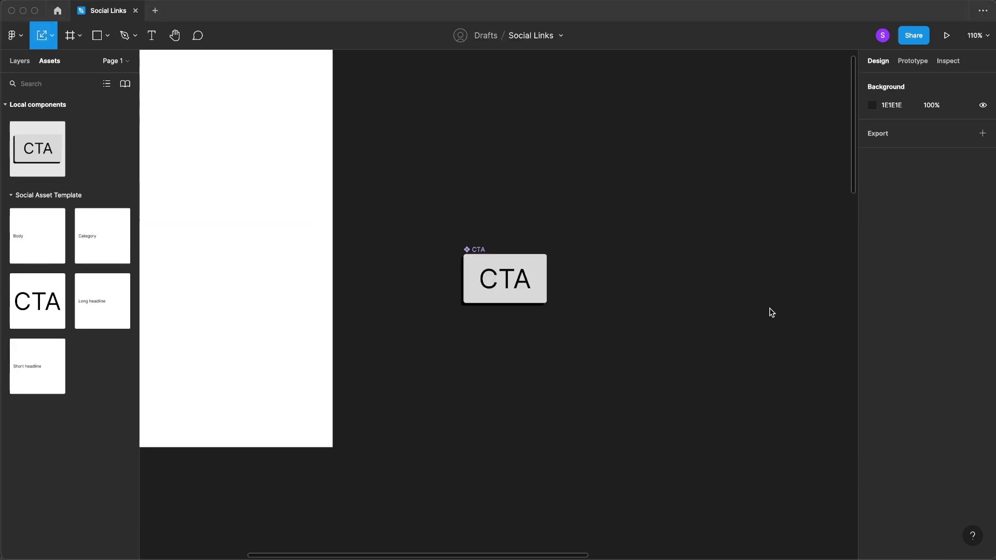
click(505, 281)
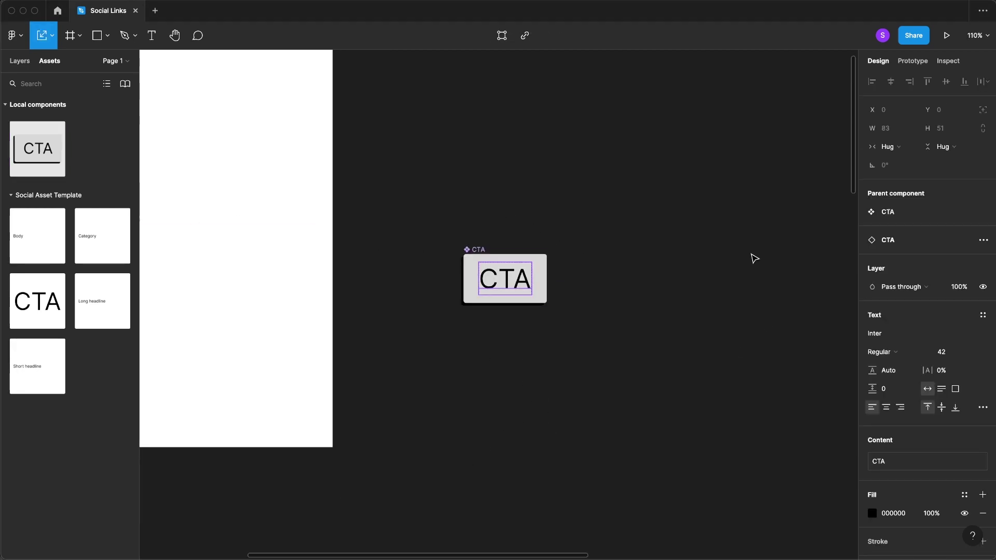
click(984, 318)
scroll(934, 428, down, 5)
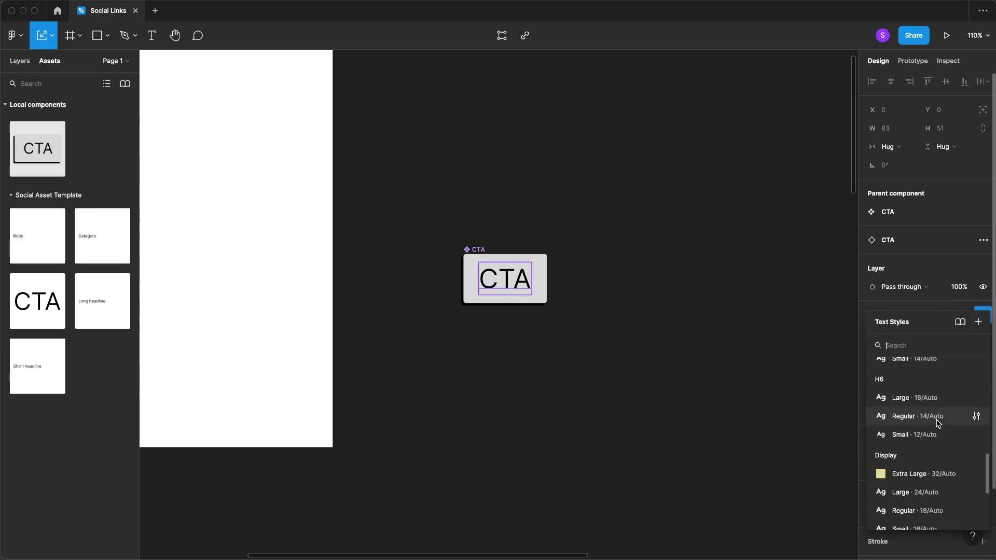
scroll(934, 435, down, 3)
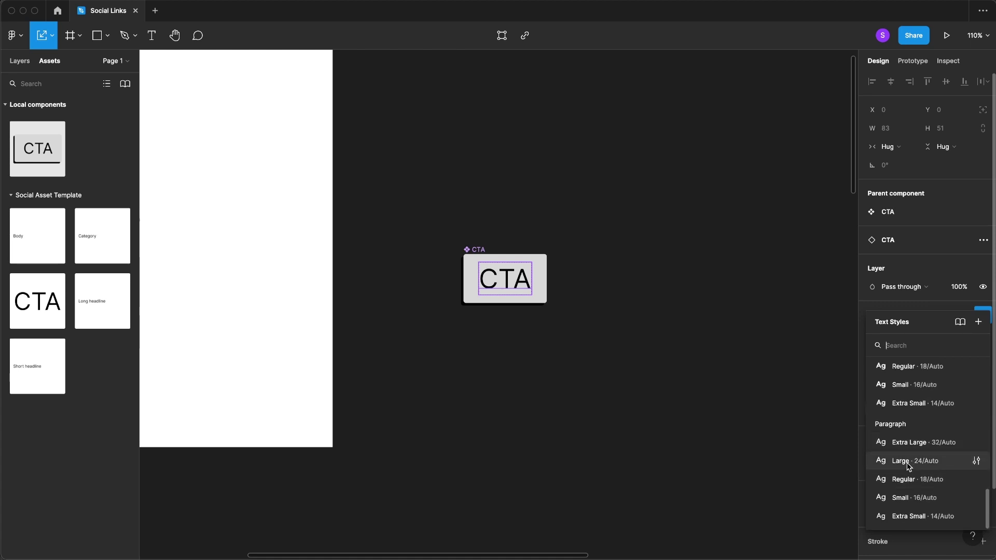
click(909, 462)
click(596, 376)
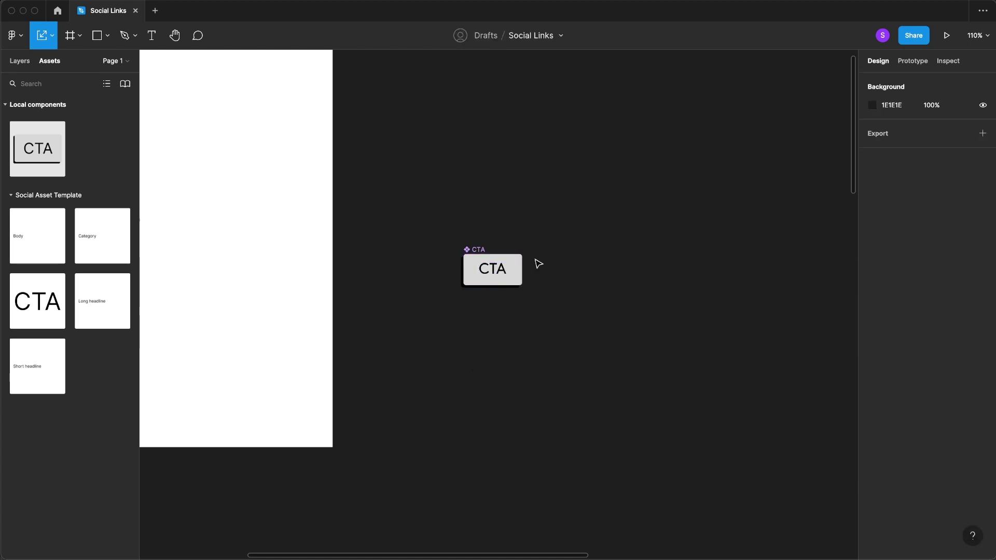
- Fill the CTA button component with the red library colour
click(472, 275)
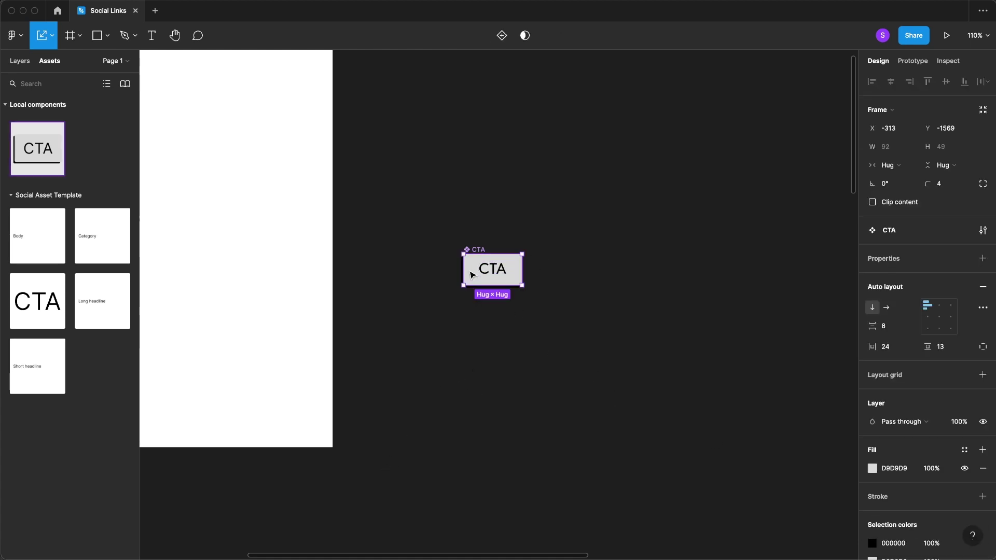
click(872, 468)
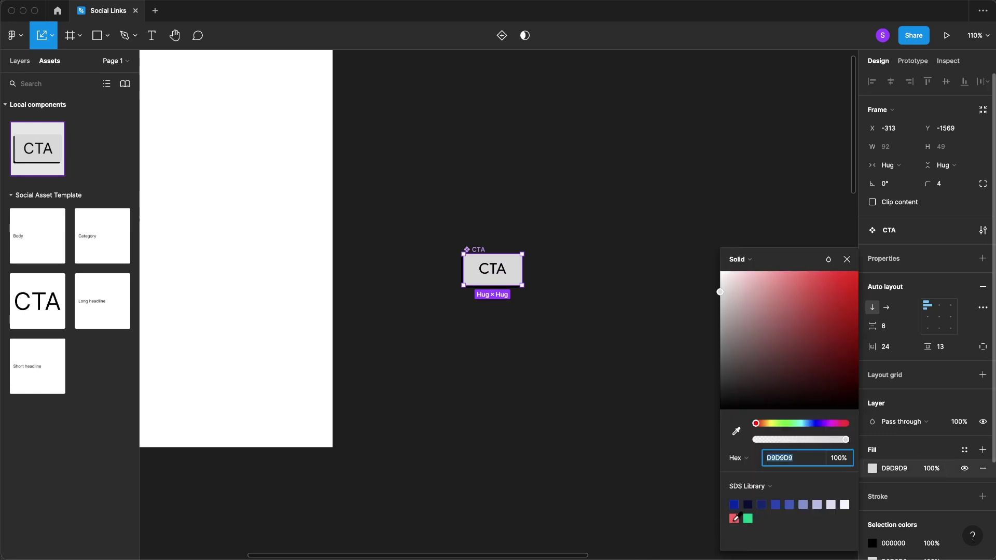
click(735, 518)
click(589, 462)
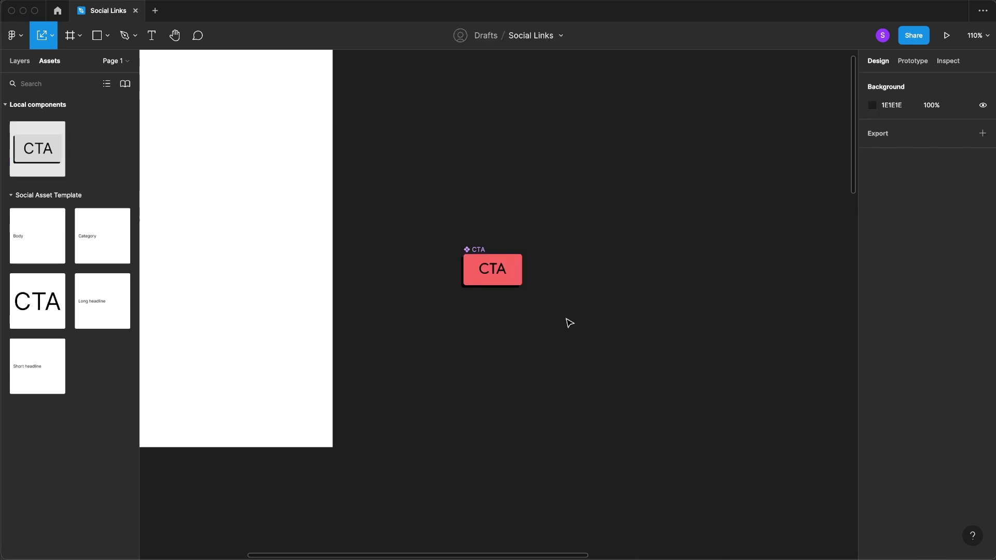
double_click(492, 269)
click(579, 367)
- Drop a CTA button instance into the 1200x628 ad and delete the old plain CTA text
scroll(370, 521, down, 15)
scroll(370, 520, left, 5)
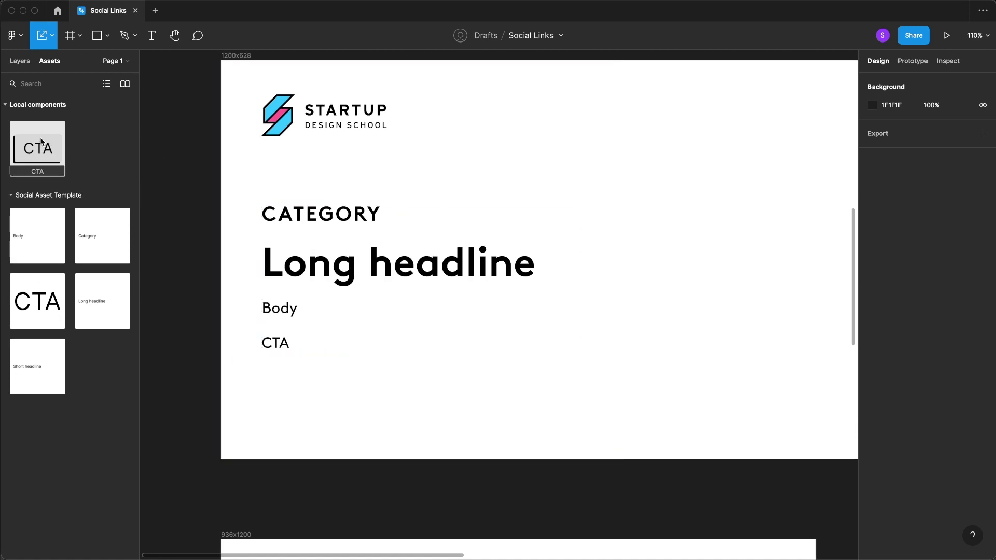
drag(41, 141, 292, 328)
click(286, 371)
key(Delete)
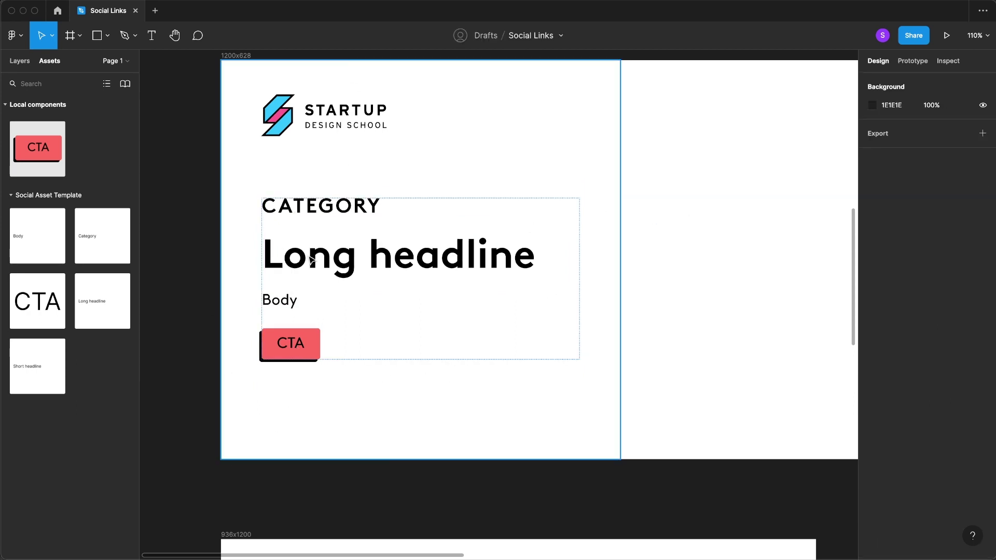
click(439, 352)
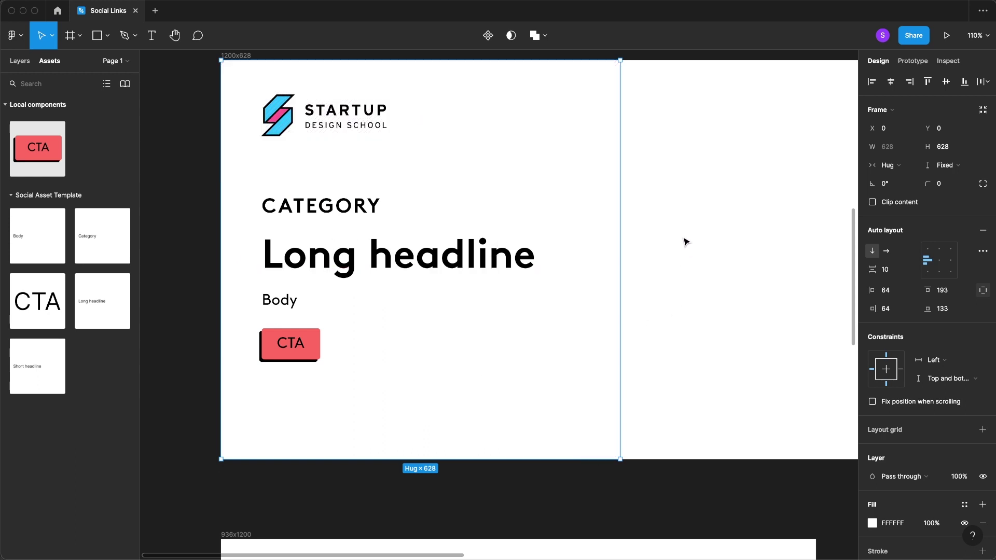
click(673, 167)
scroll(587, 201, down, 2)
drag(638, 173, 533, 189)
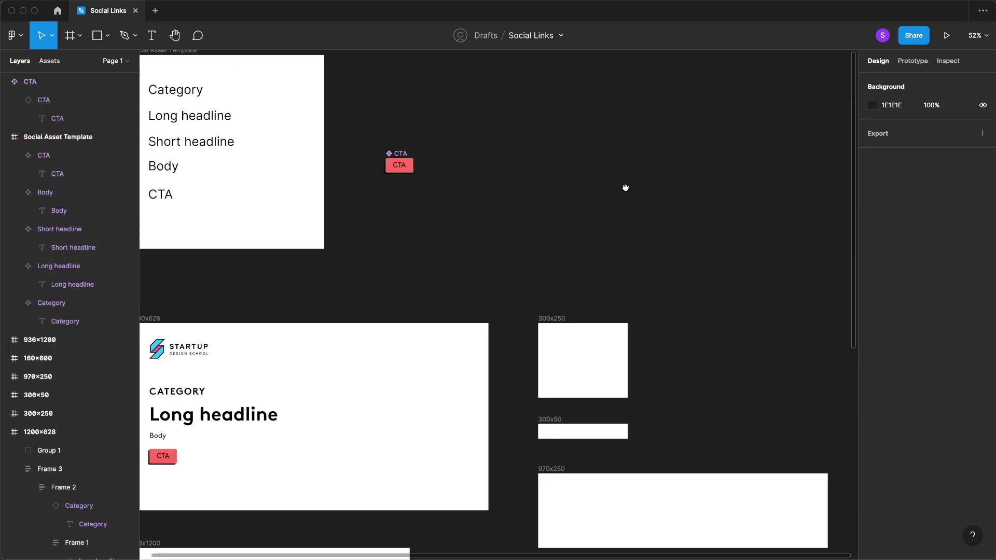
- Draw a square frame on empty canvas and name it Illustration Template
drag(625, 187, 564, 273)
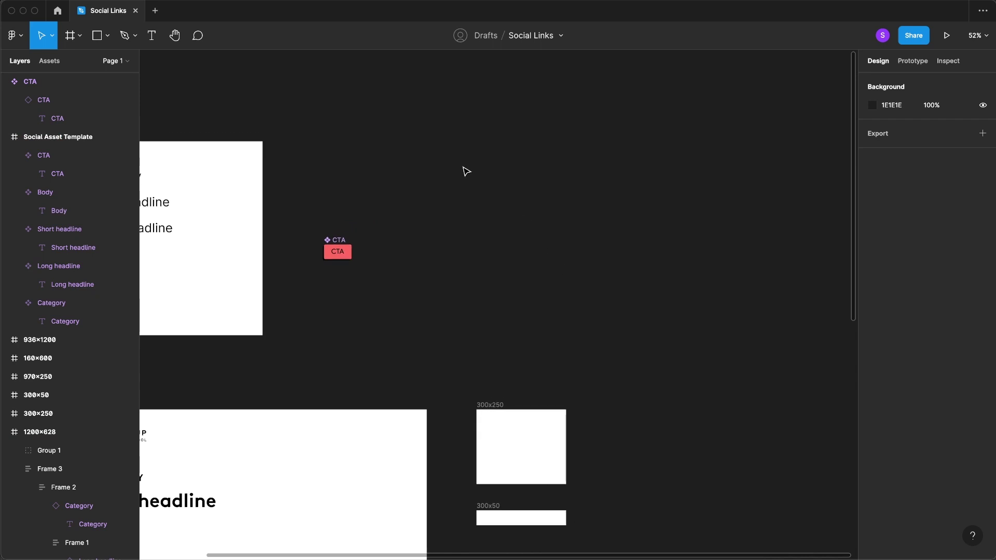
key(f)
drag(406, 130, 613, 286)
double_click(429, 126)
key(BackSpace)
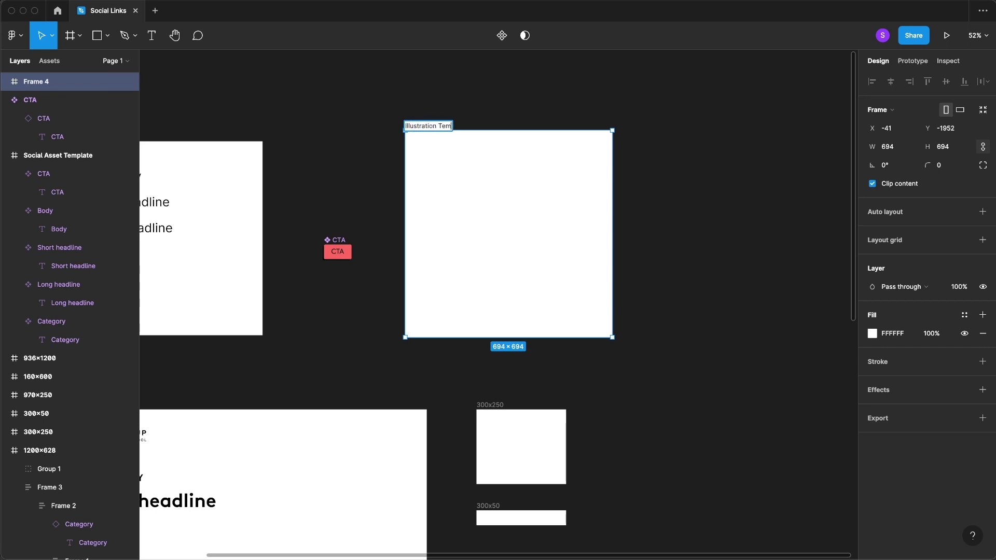
text(Illustration Template)
key(Return)
- Paste the flower illustration inside, remove the frame's white fill, and make it a component
click(526, 91)
click(443, 126)
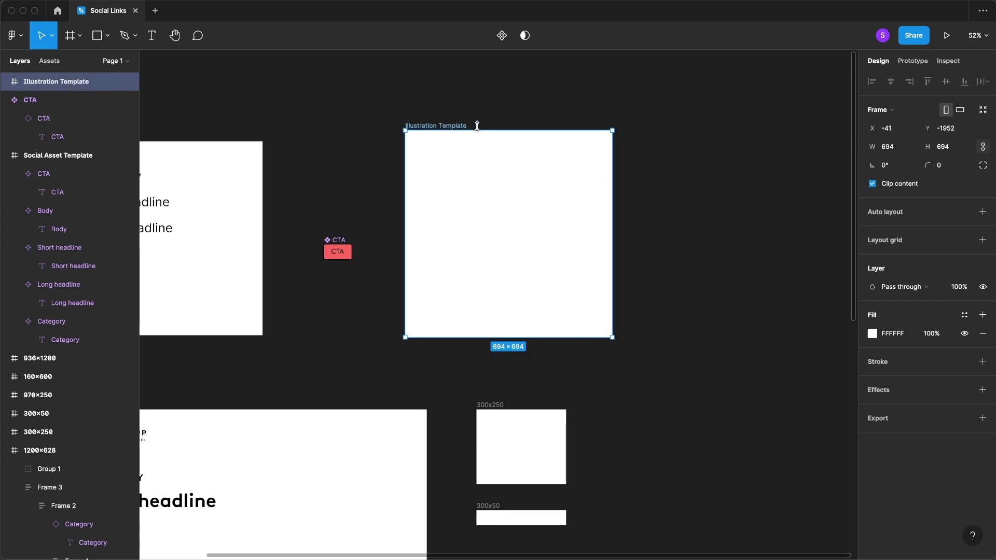
key(super+v)
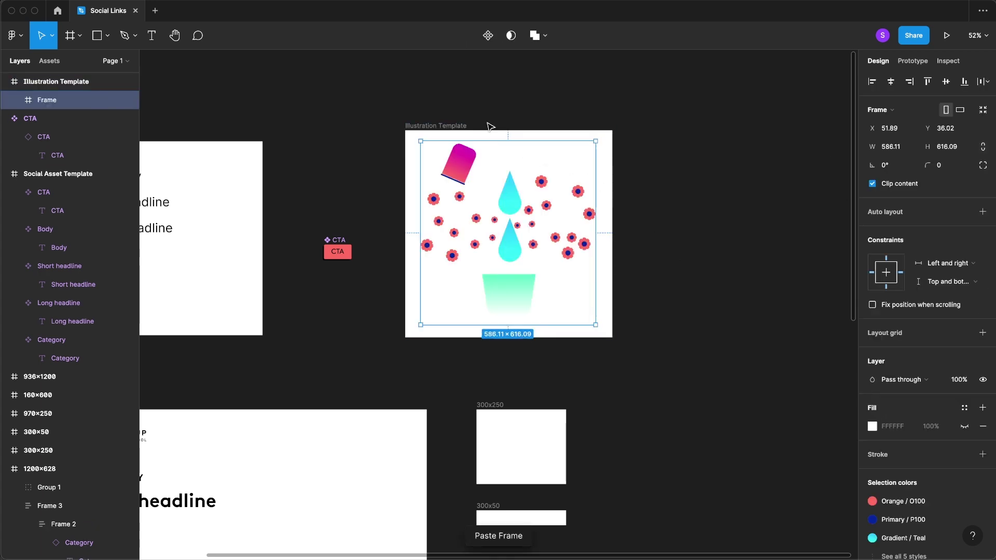
click(413, 128)
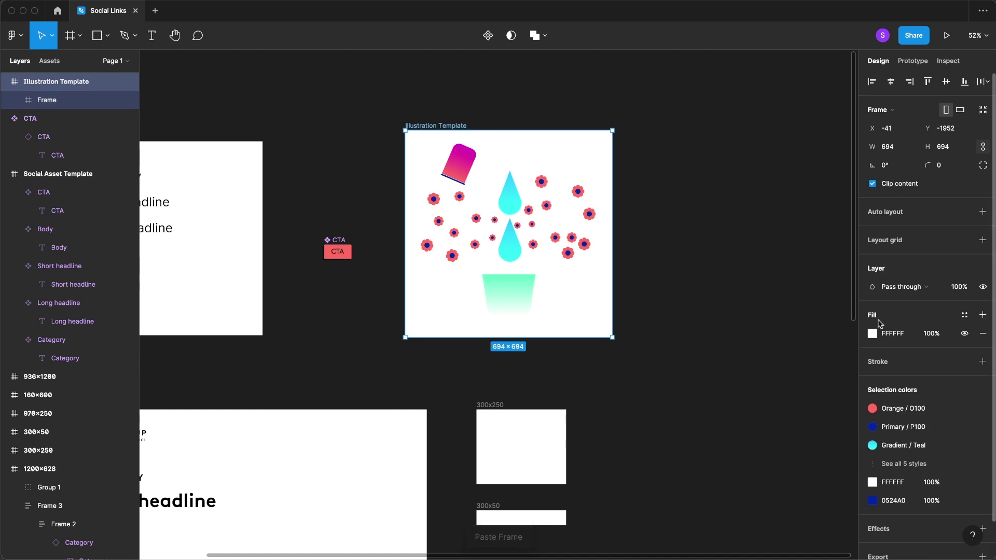
click(984, 335)
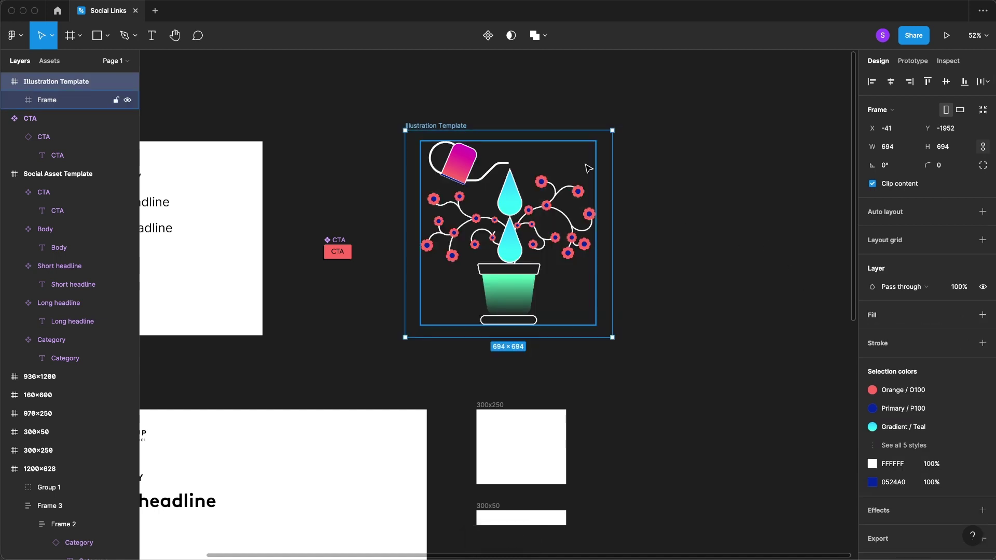
right_click(456, 125)
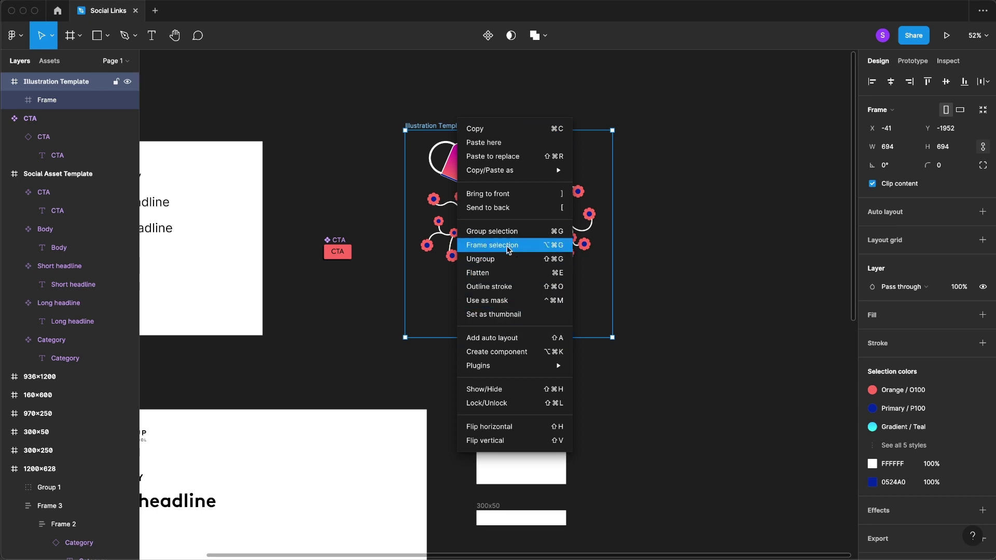
click(505, 357)
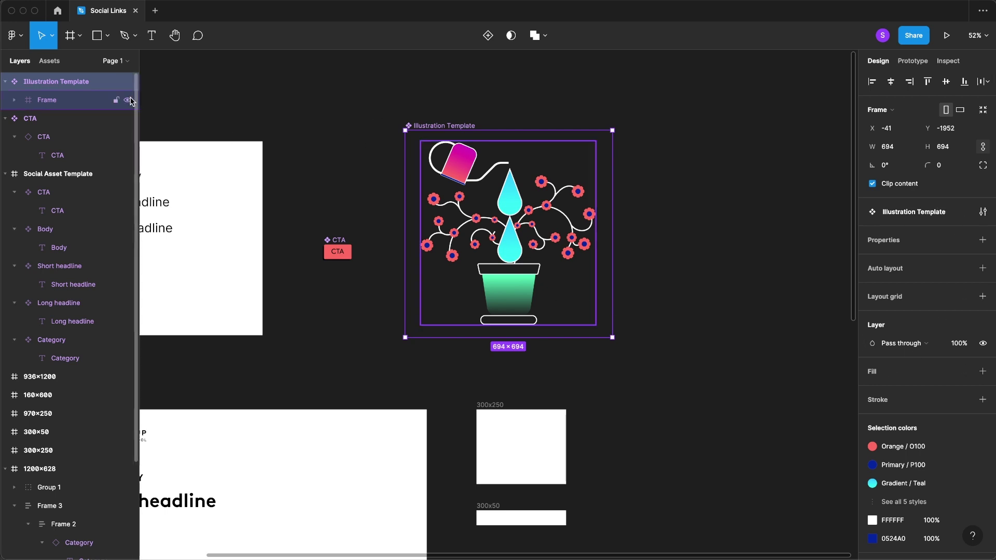
- Place the Illustration Template instance into the 1200x628 ad and shrink it to fit
drag(360, 286, 522, 97)
click(49, 61)
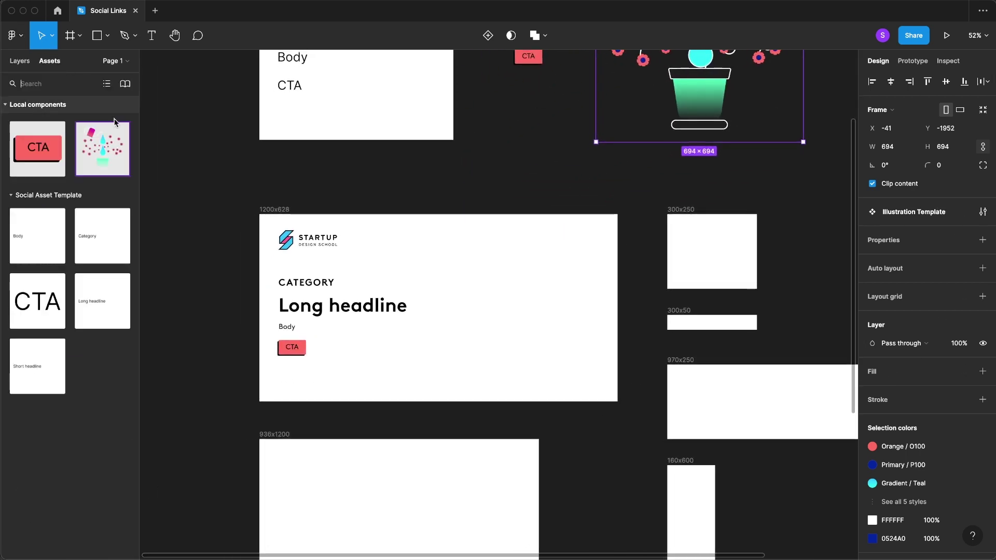
drag(100, 138, 501, 297)
drag(411, 415, 420, 402)
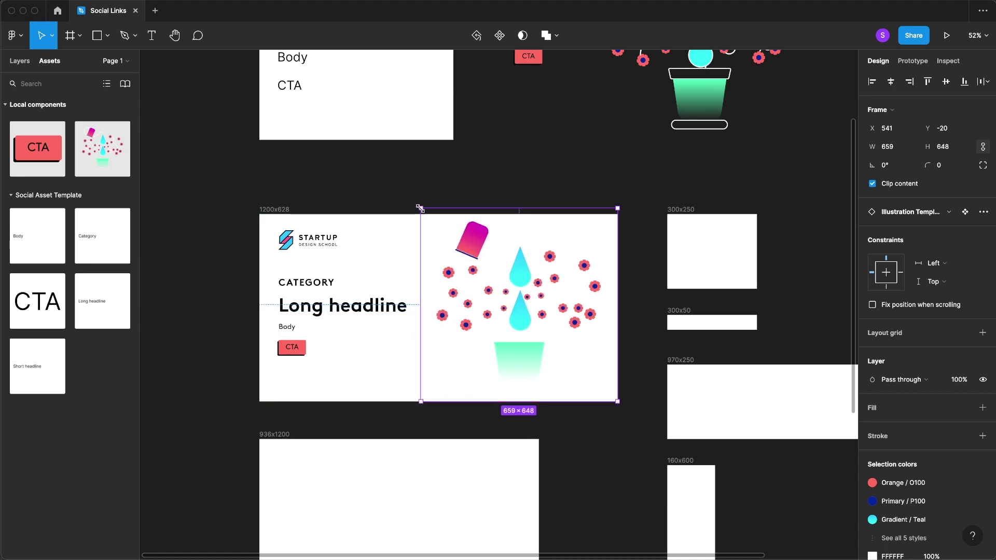
mouse_move(420, 208)
mouse_down()
mouse_move(588, 395)
mouse_move(570, 373)
mouse_up()
click(427, 207)
- Draw a rectangle filling the ad's right half and apply the SDS Library purple gradient style
key(r)
drag(351, 306, 596, 385)
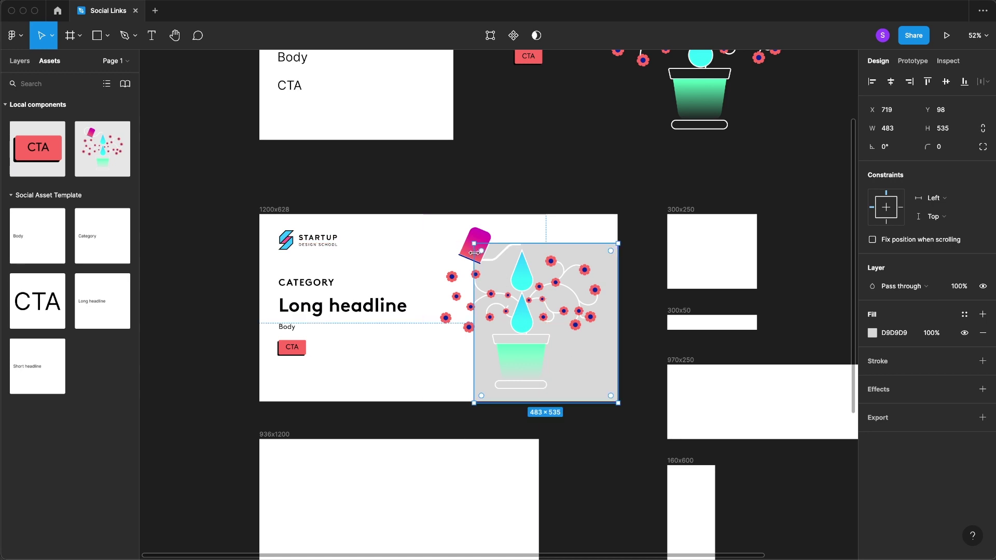
drag(472, 240, 422, 215)
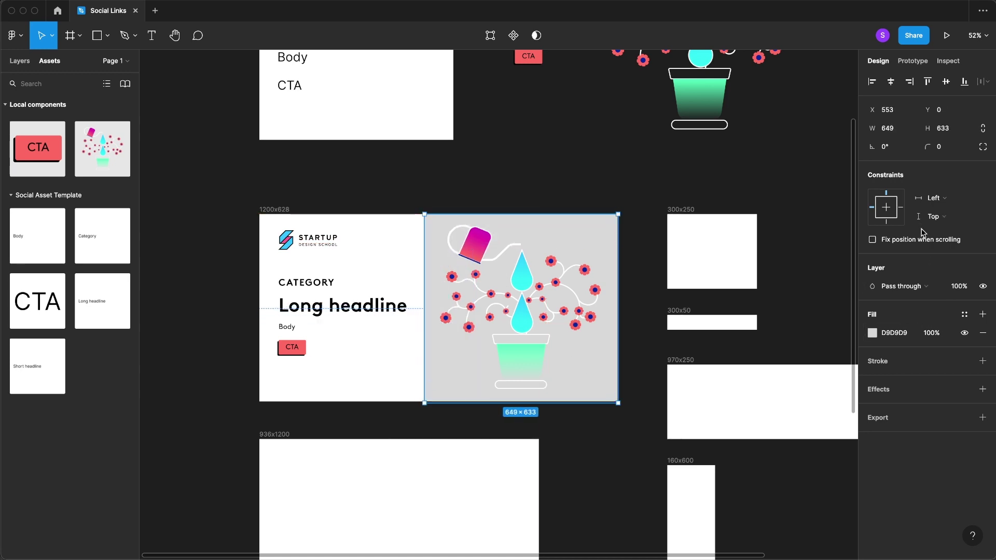
click(963, 315)
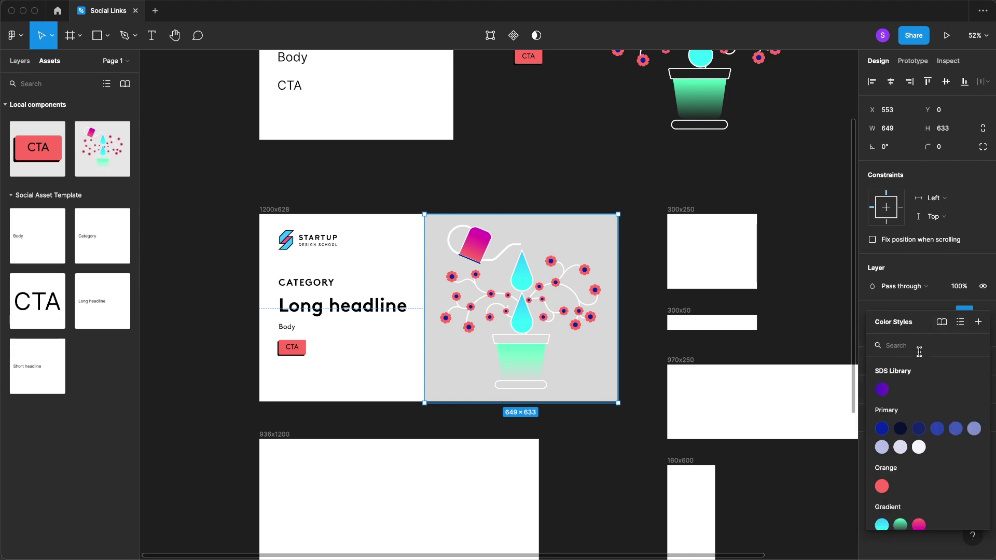
click(882, 389)
click(523, 171)
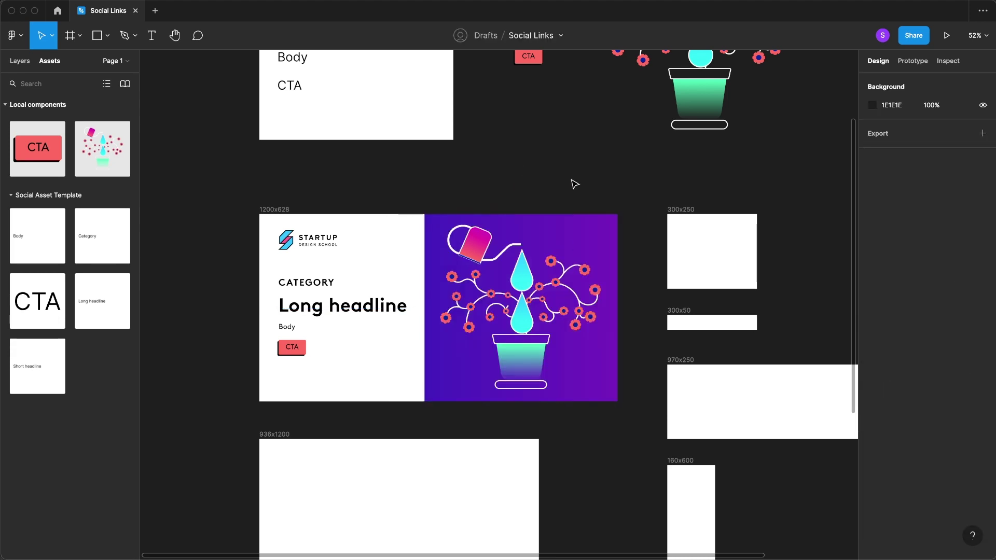
click(571, 307)
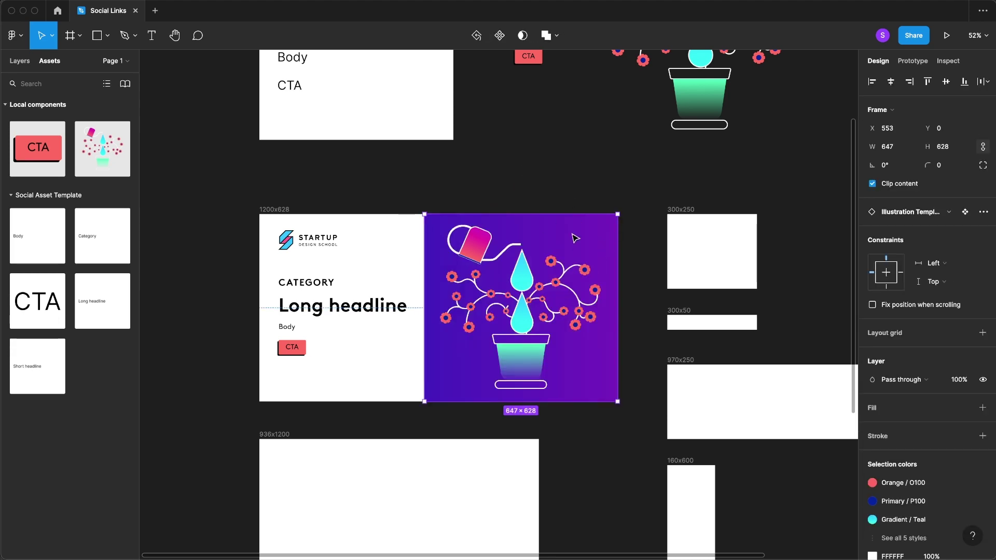
click(441, 187)
scroll(441, 187, down, 5)
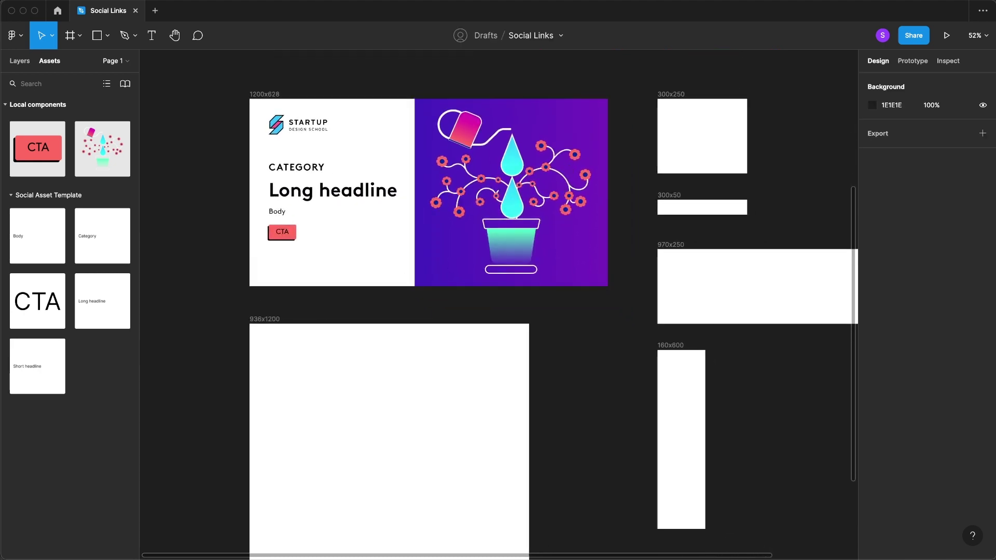
- Copy the 1200x628 ad's contents and paste them into the 936x1200 frame
drag(601, 294, 574, 353)
drag(438, 409, 412, 360)
scroll(156, 380, up, 1)
key(alt+1)
scroll(188, 230, up, 4)
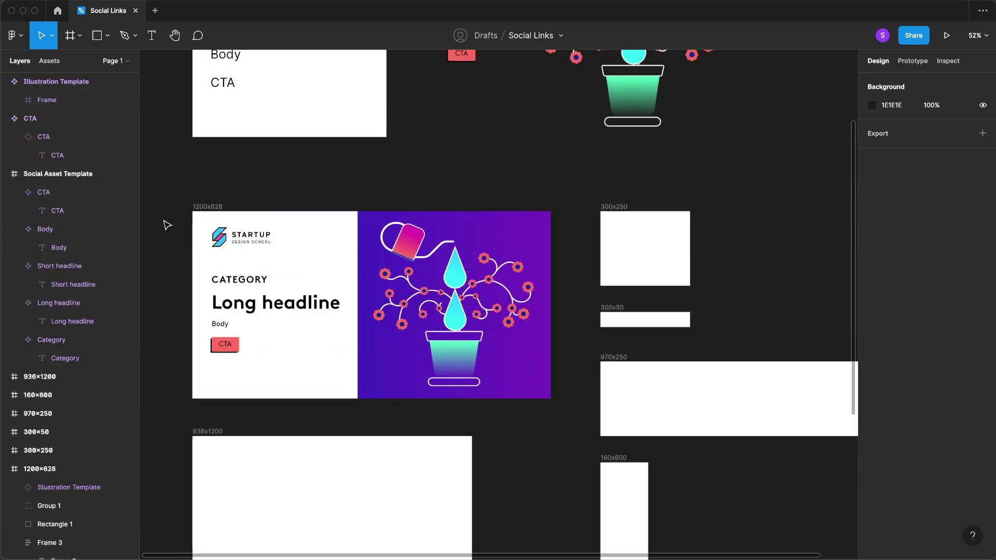
drag(167, 225, 559, 396)
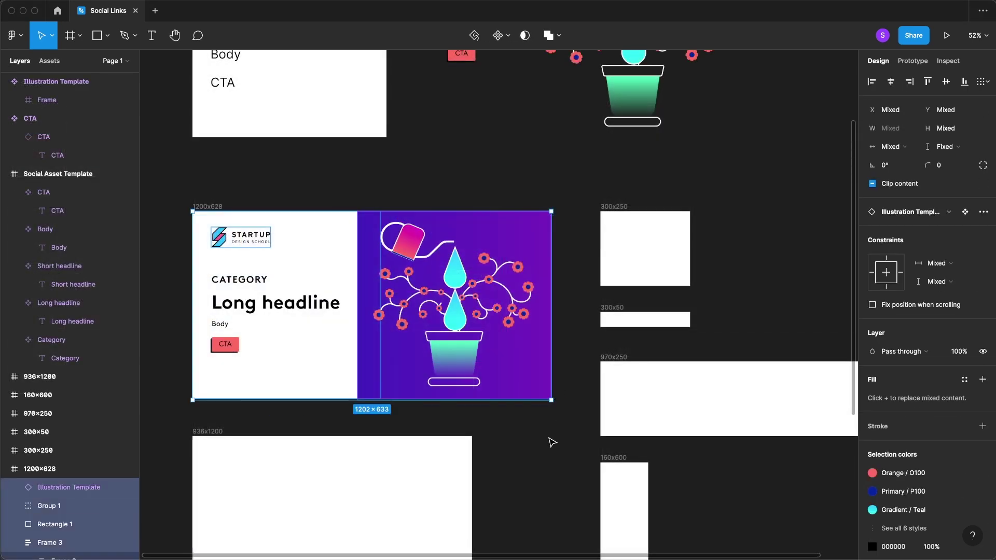
scroll(546, 451, down, 5)
click(238, 136)
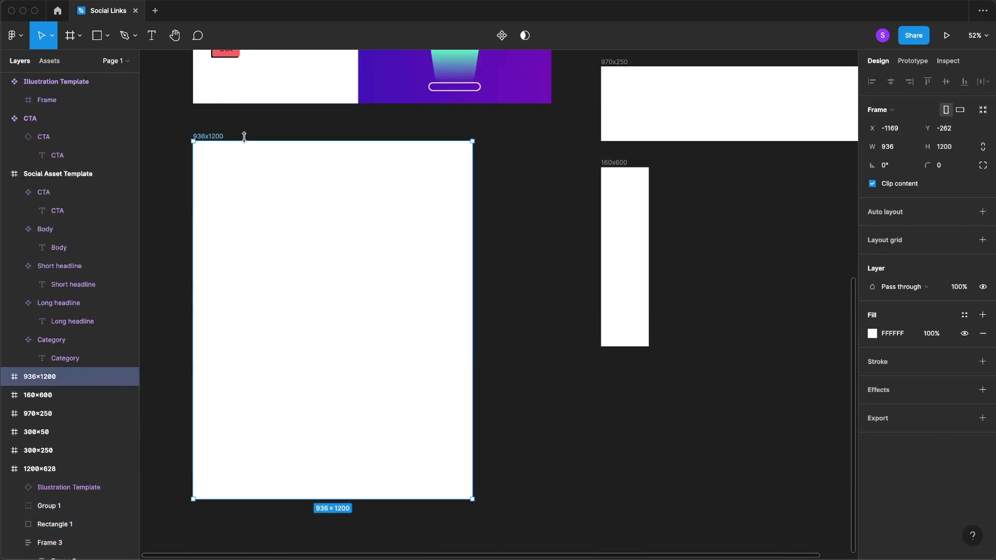
key(super+v)
click(485, 403)
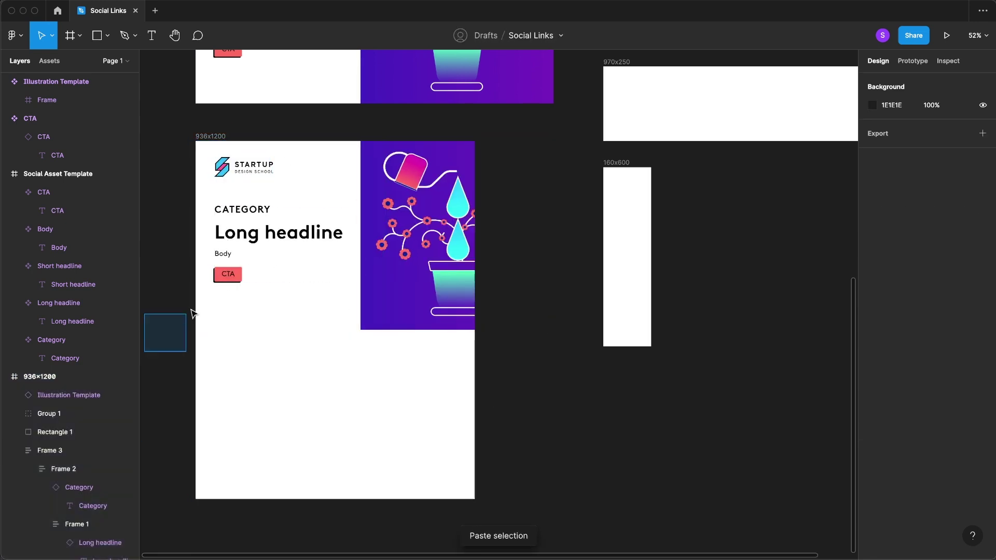
- Move the text block to the bottom, centre the illustration, and stretch Rectangle 1 to 936 wide
drag(213, 289, 261, 368)
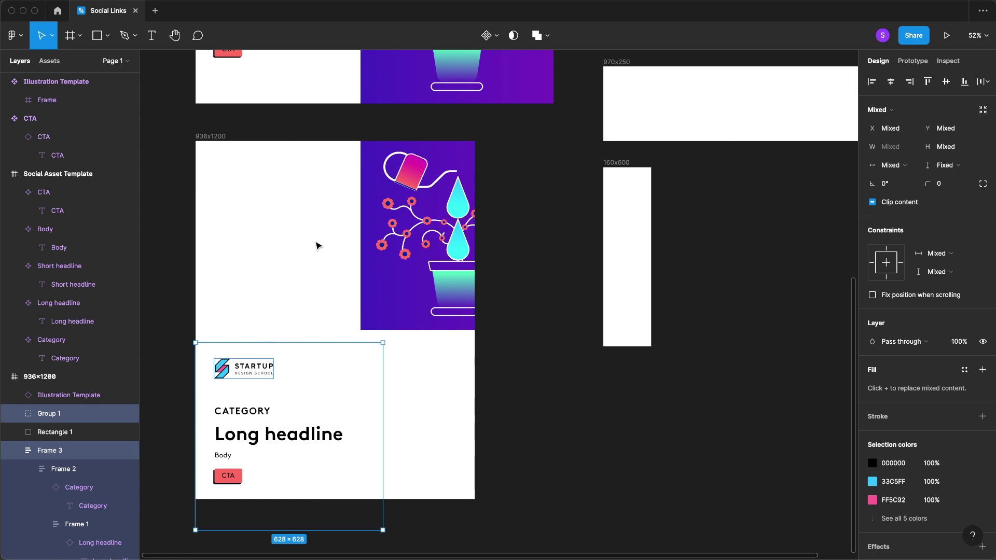
click(439, 217)
drag(440, 217, 317, 215)
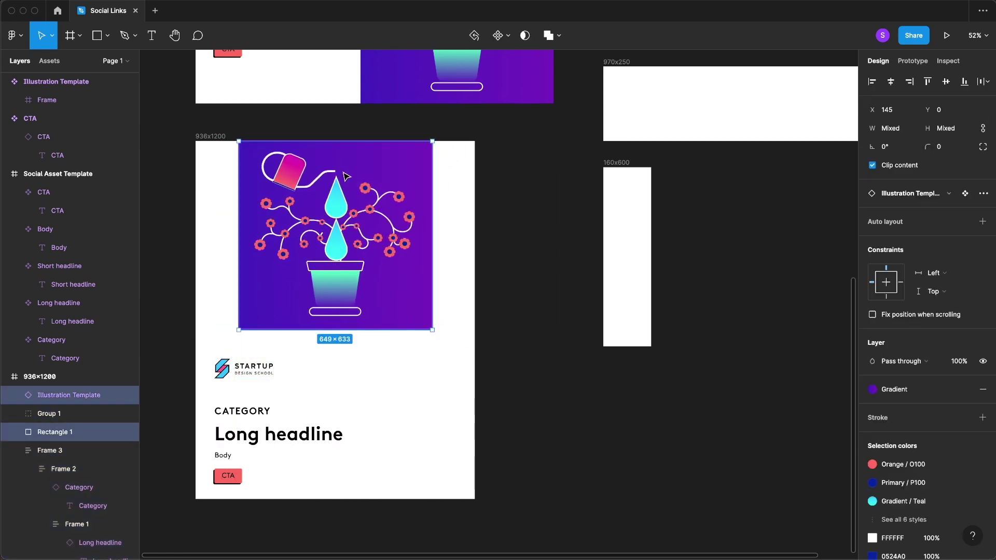
click(52, 432)
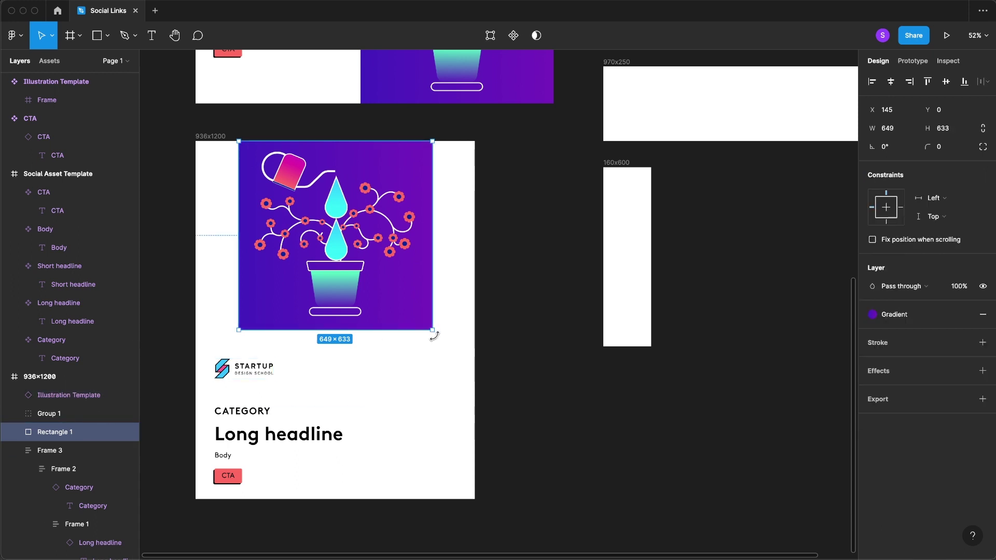
drag(433, 330, 475, 331)
drag(345, 142, 345, 141)
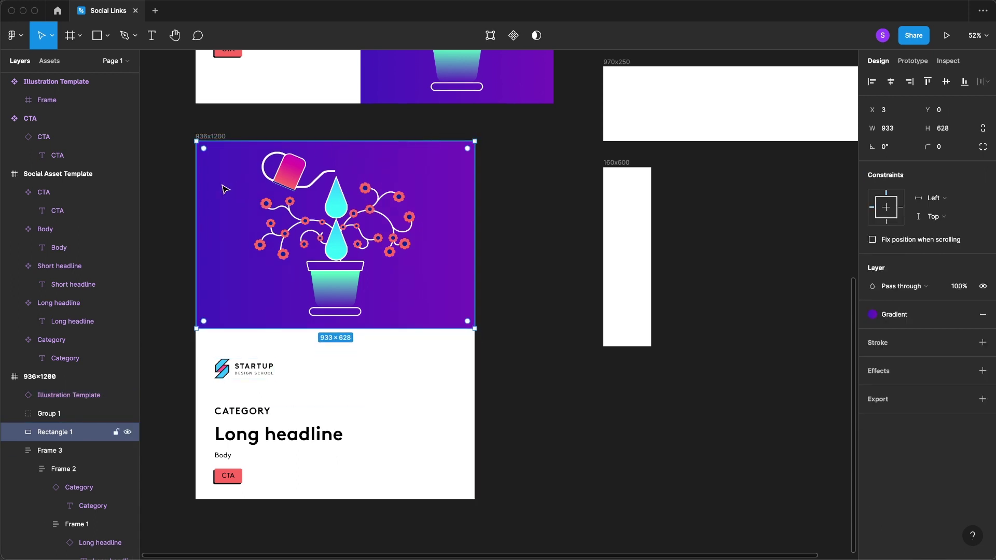
drag(197, 184, 195, 185)
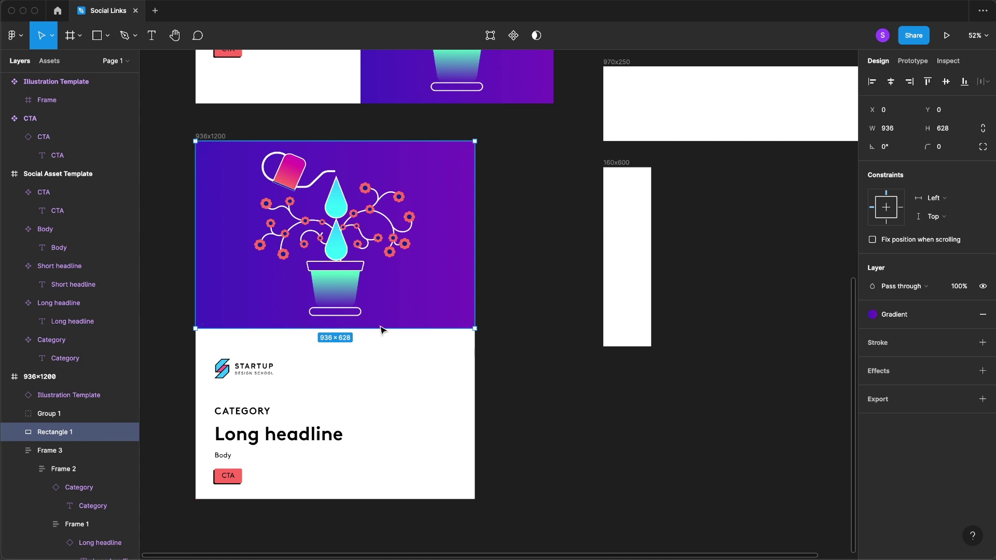
drag(367, 329, 367, 334)
click(255, 399)
- Move the white text panel under the banner and widen it to the full 936 width
drag(258, 439, 244, 392)
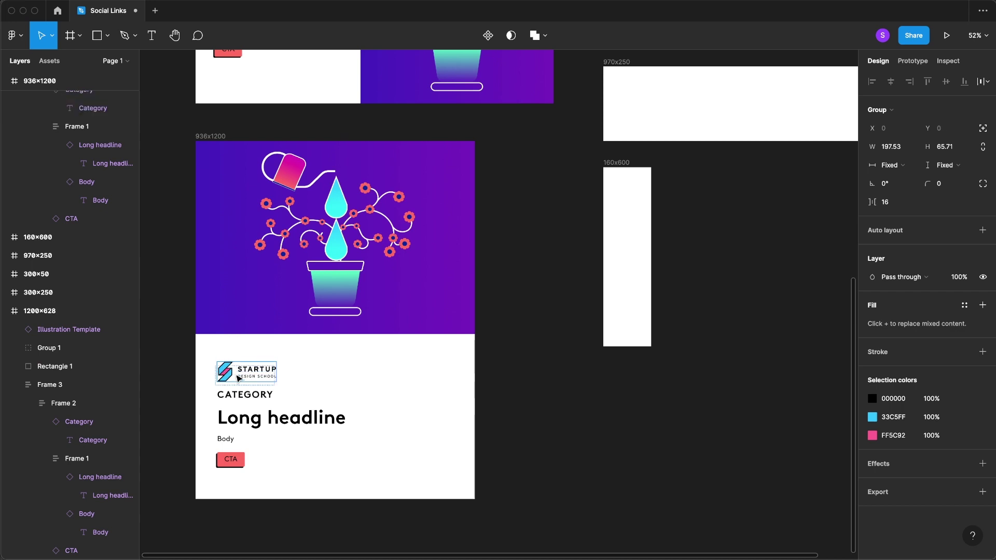
click(467, 373)
click(298, 363)
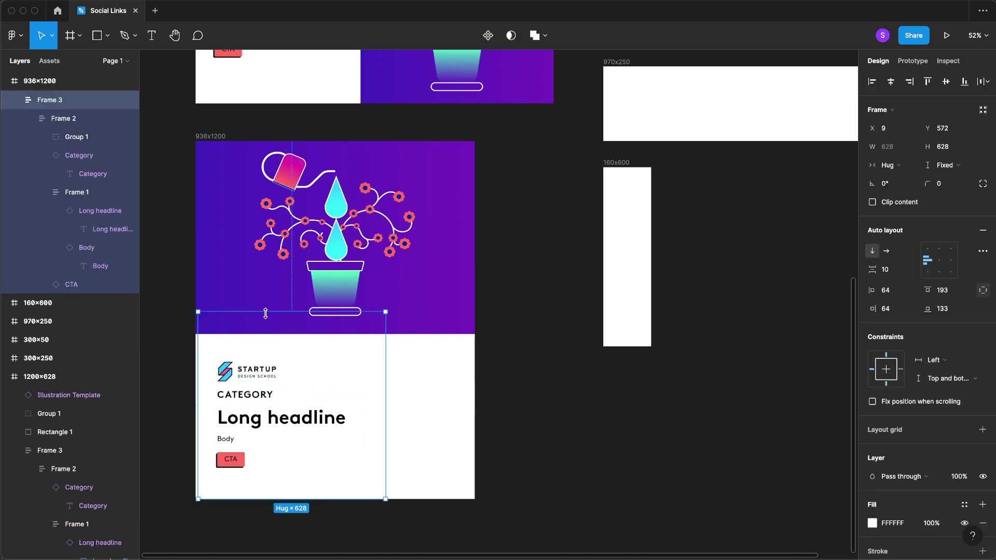
drag(267, 313, 266, 335)
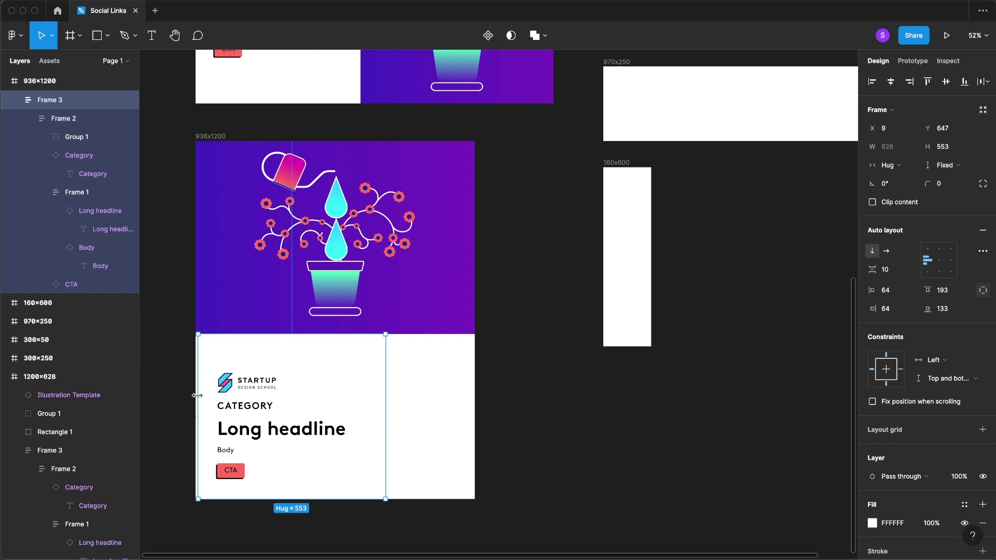
drag(197, 396, 195, 397)
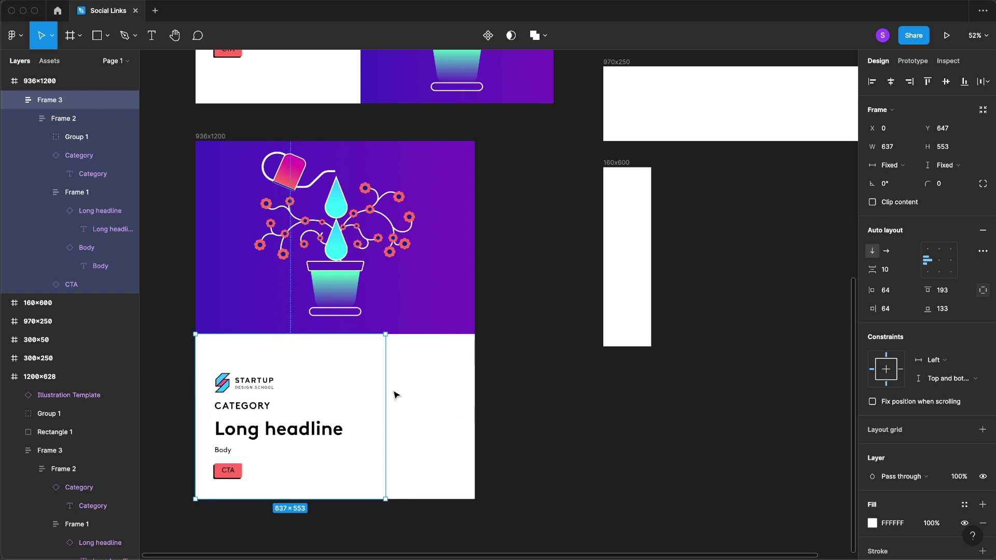
drag(387, 389, 475, 394)
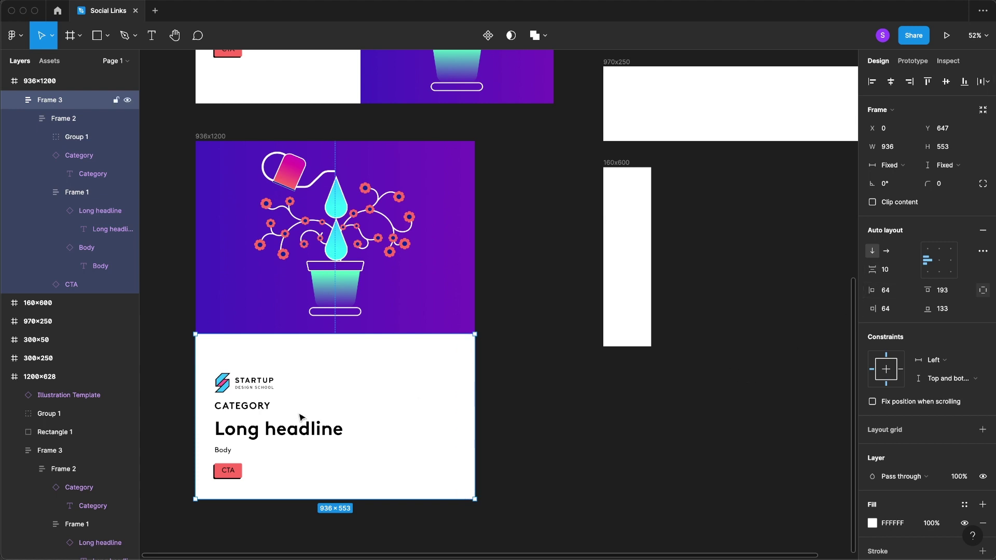
- Set the text panel's auto-layout padding to 54 left and 64 top and bottom
click(893, 293)
text(54)
key(Return)
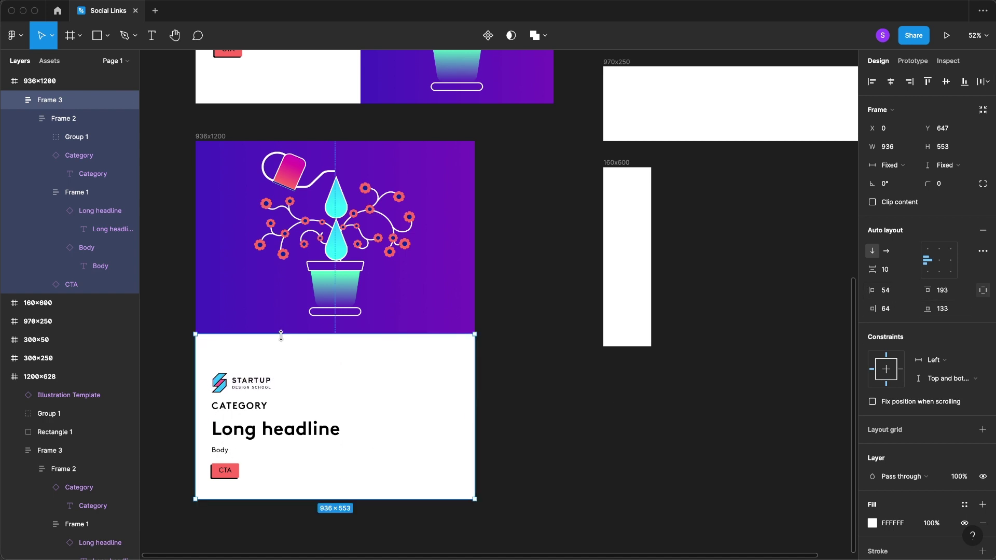
mouse_move(281, 335)
mouse_down()
mouse_move(281, 351)
mouse_move(284, 335)
mouse_up()
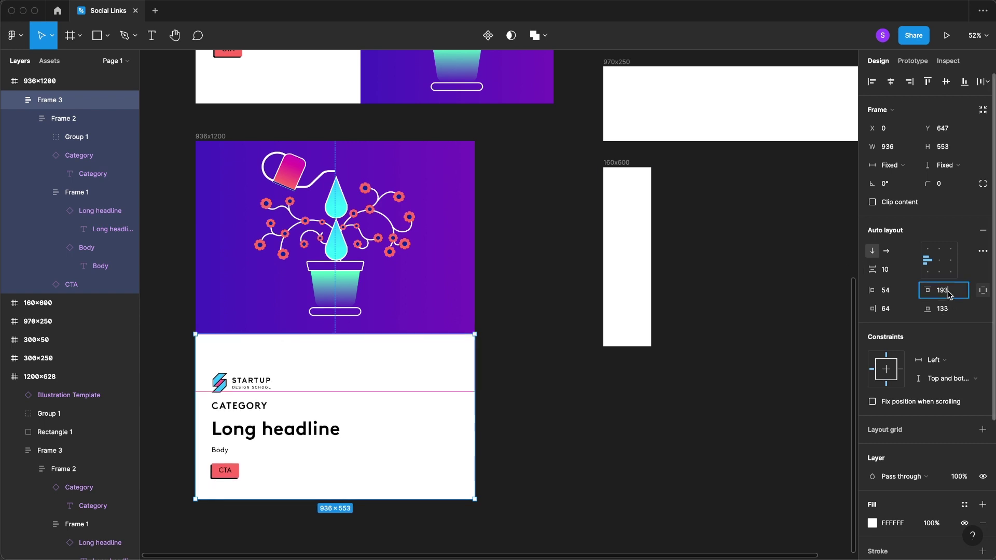
drag(336, 363, 340, 326)
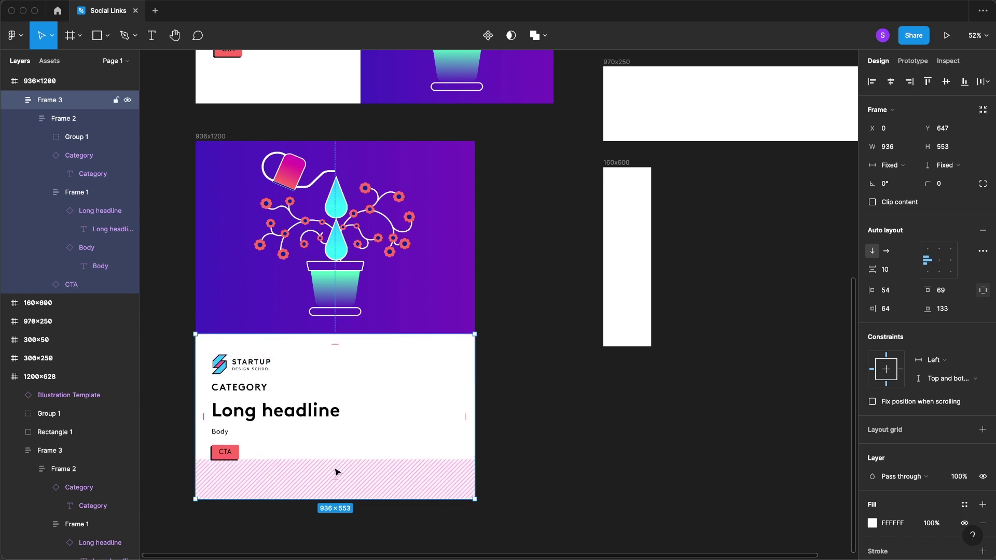
drag(337, 477, 338, 492)
click(948, 293)
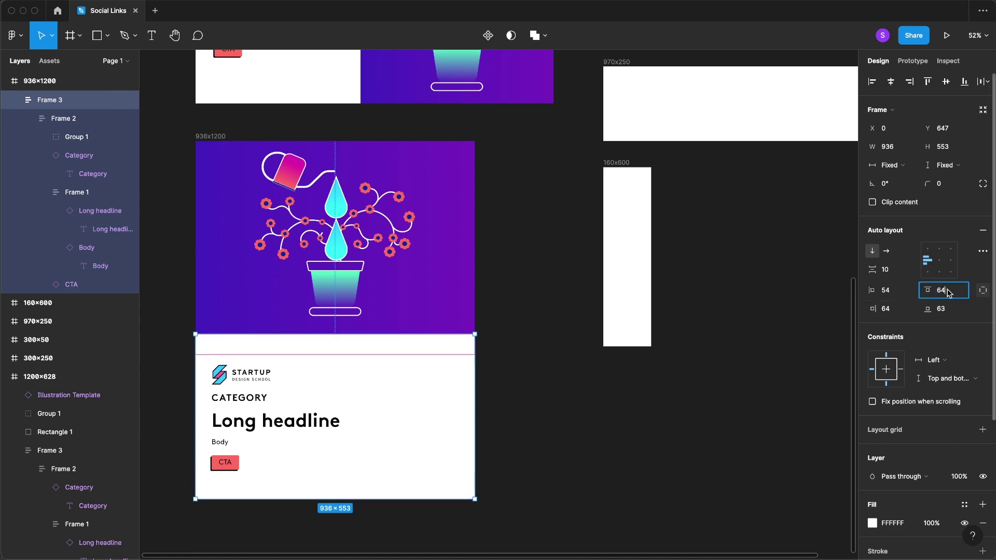
click(952, 309)
text(64)
key(Return)
click(563, 423)
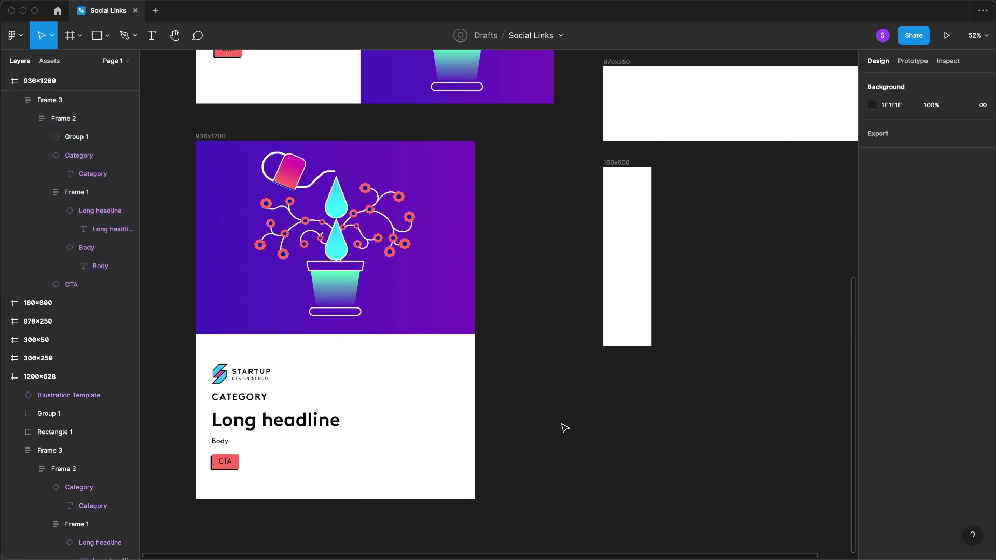
click(362, 260)
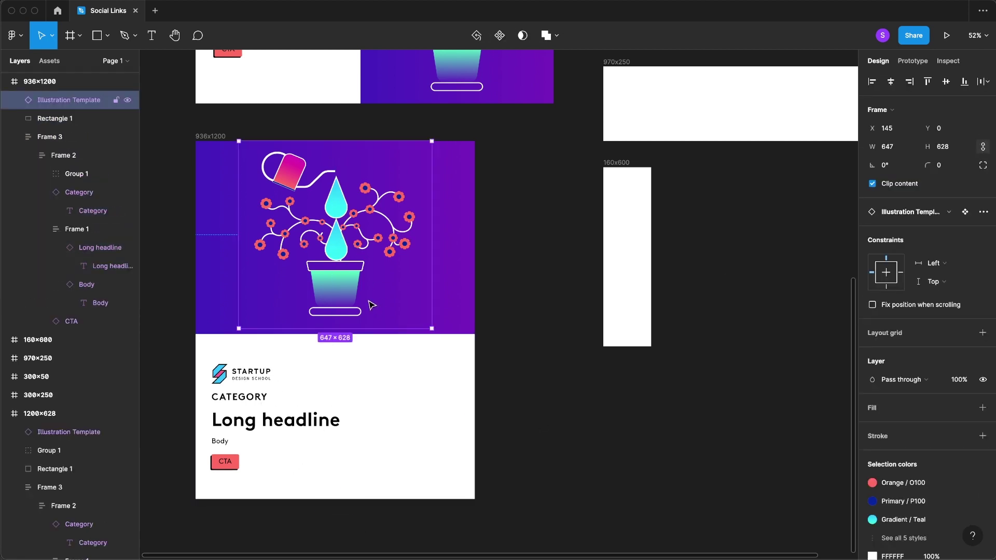
- Scale the flower illustration up and move it down in the 936x1200 ad
drag(432, 329, 483, 379)
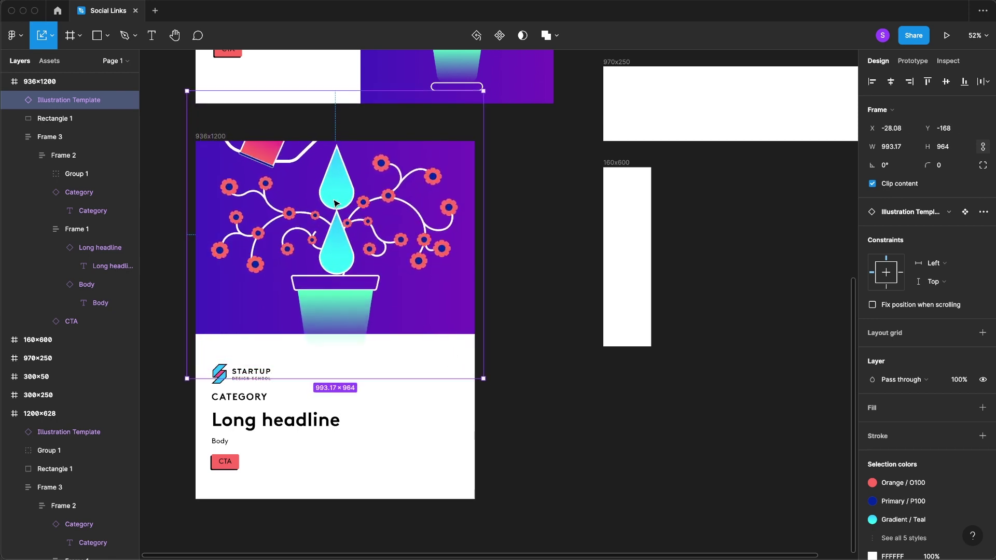
drag(334, 201, 339, 229)
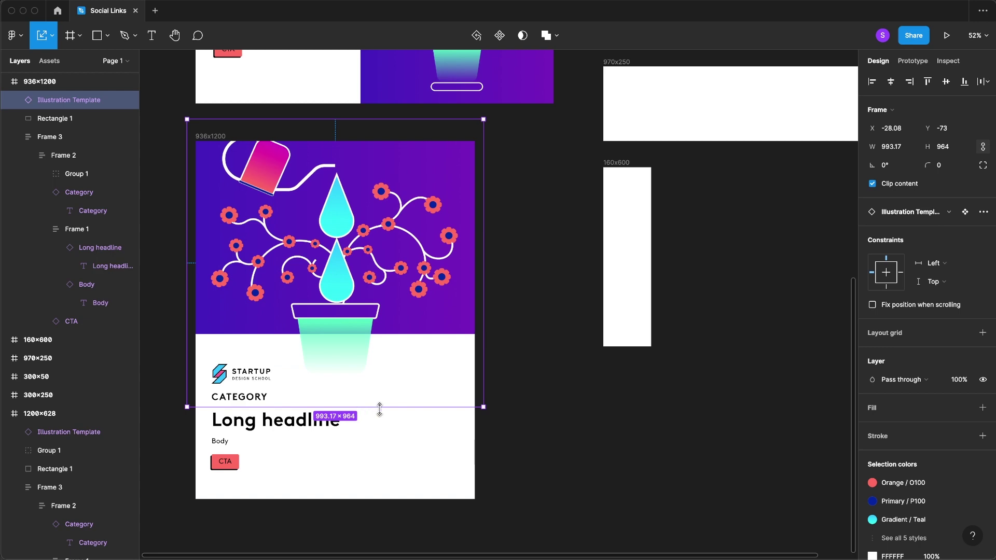
drag(380, 409, 383, 335)
key(ctrl+z)
- Set the Illustration Template's inner frame constraints to Center / Center
click(525, 235)
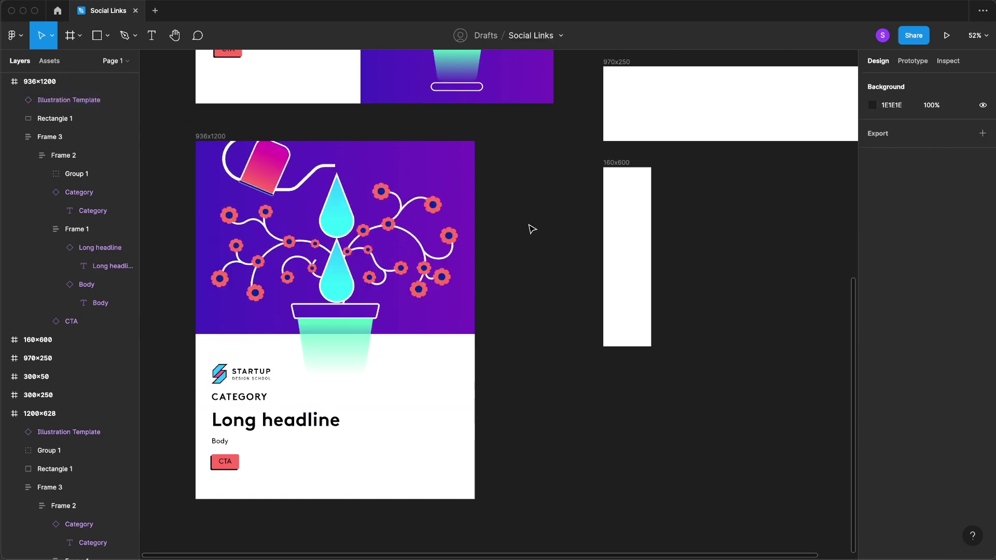
scroll(539, 230, up, 10)
scroll(539, 233, right, 4)
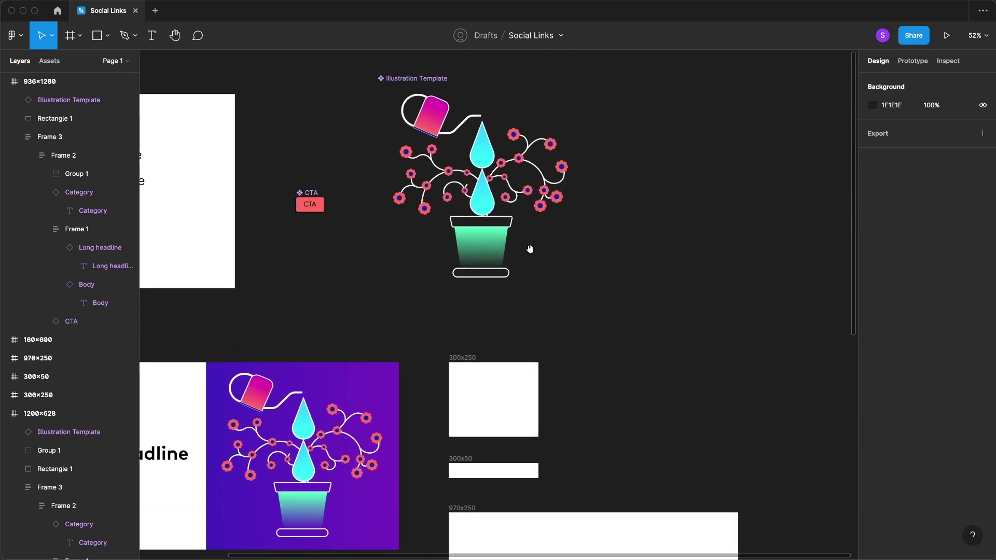
double_click(498, 192)
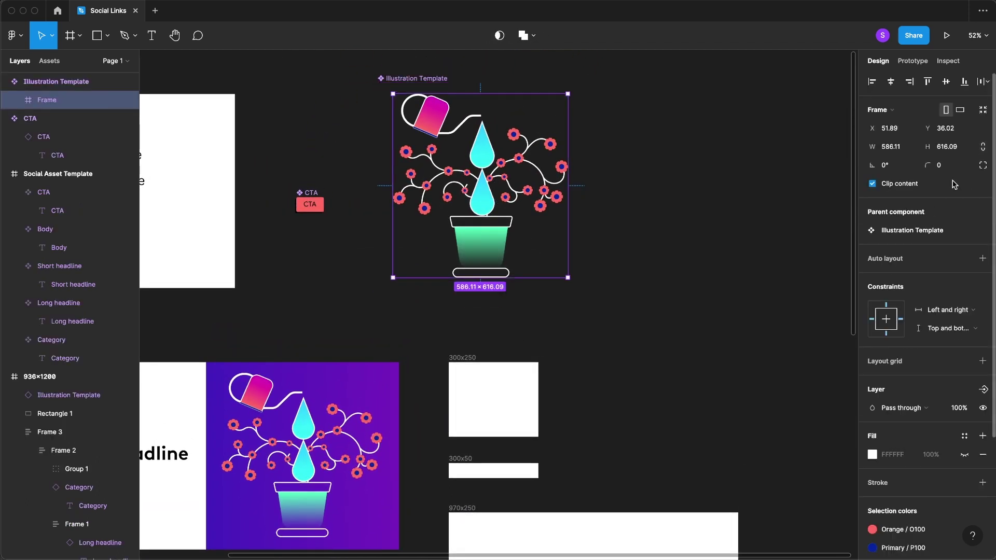
click(887, 325)
click(890, 319)
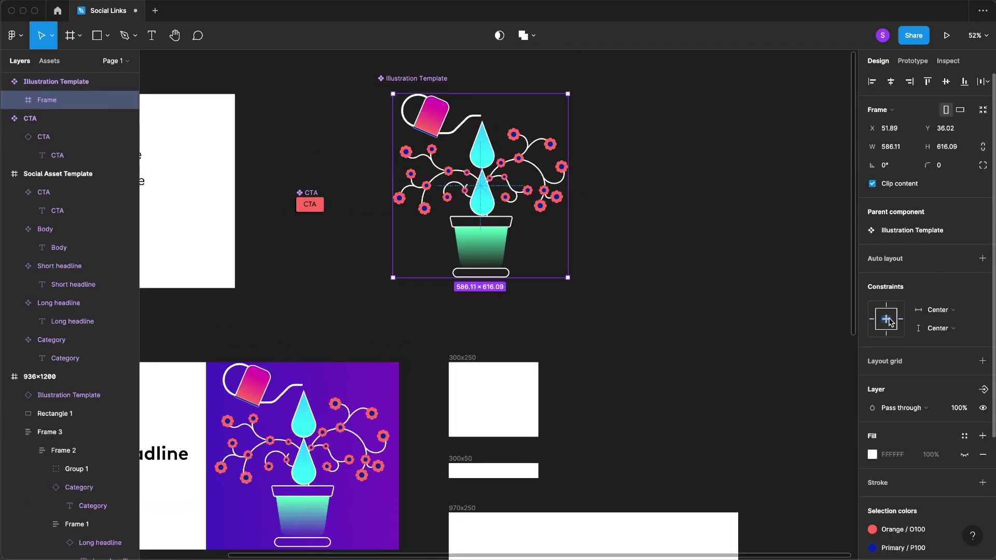
- Trim the illustration to 720 high, narrow it to the frame width, then stretch it taller
click(554, 297)
scroll(467, 259, down, 8)
scroll(467, 260, left, 5)
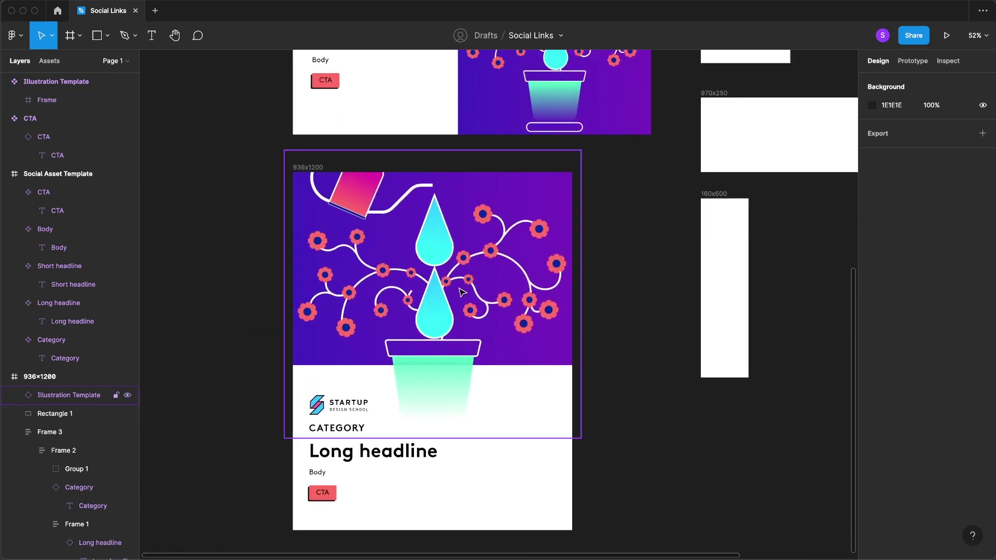
click(474, 374)
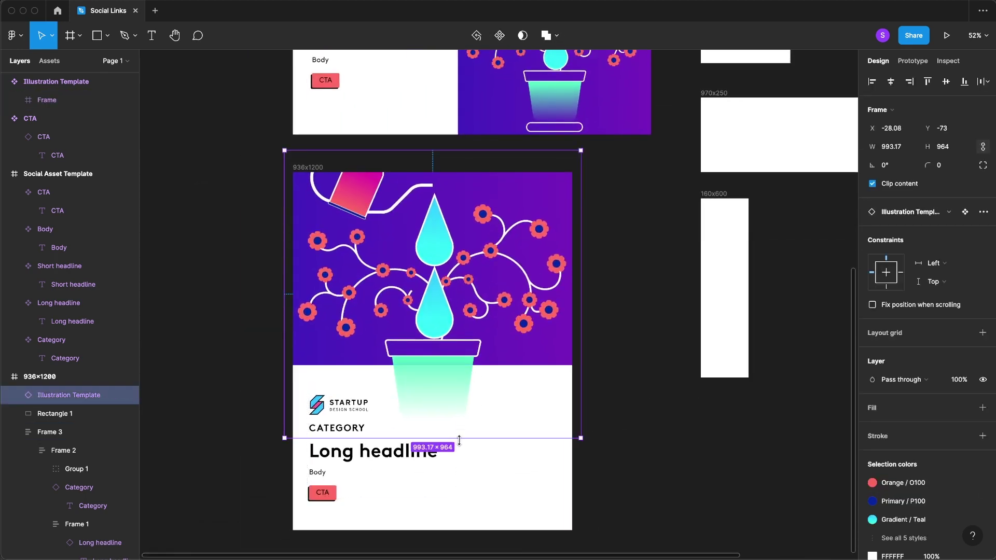
drag(459, 441, 471, 366)
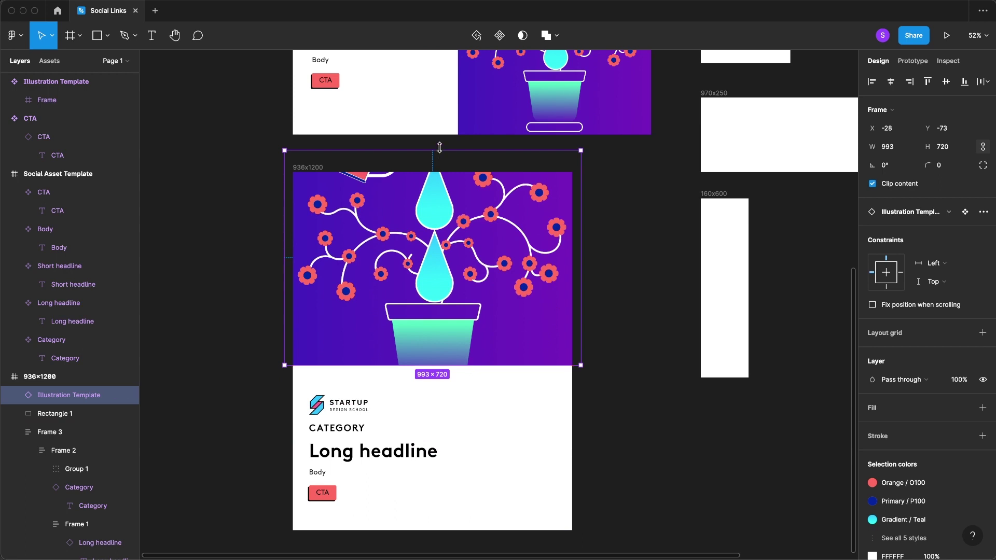
drag(440, 148, 435, 173)
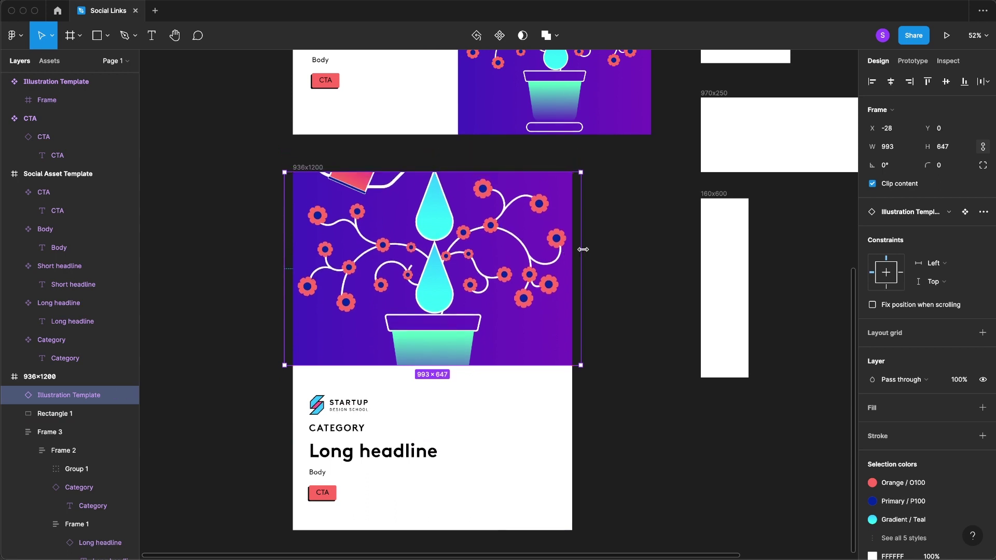
drag(583, 249, 525, 227)
click(611, 267)
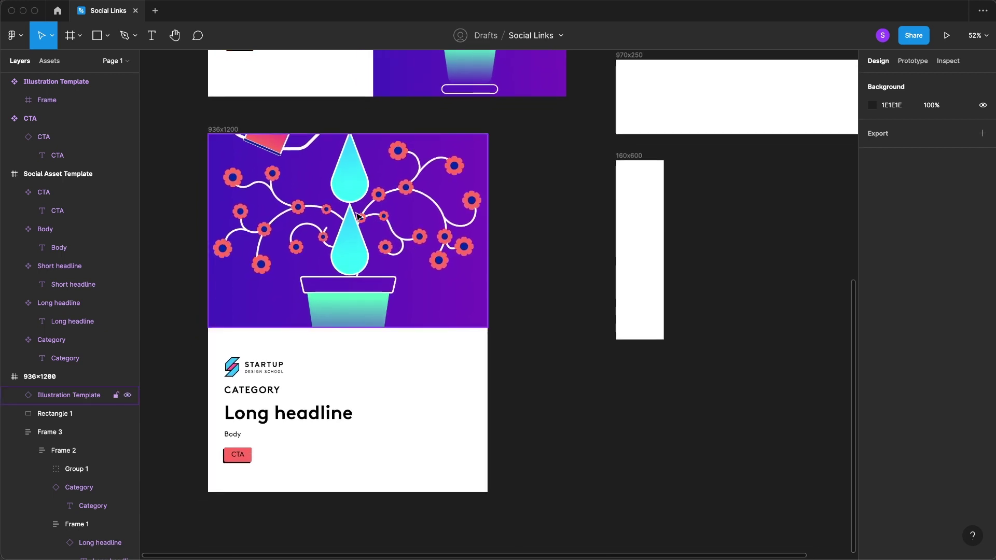
click(358, 216)
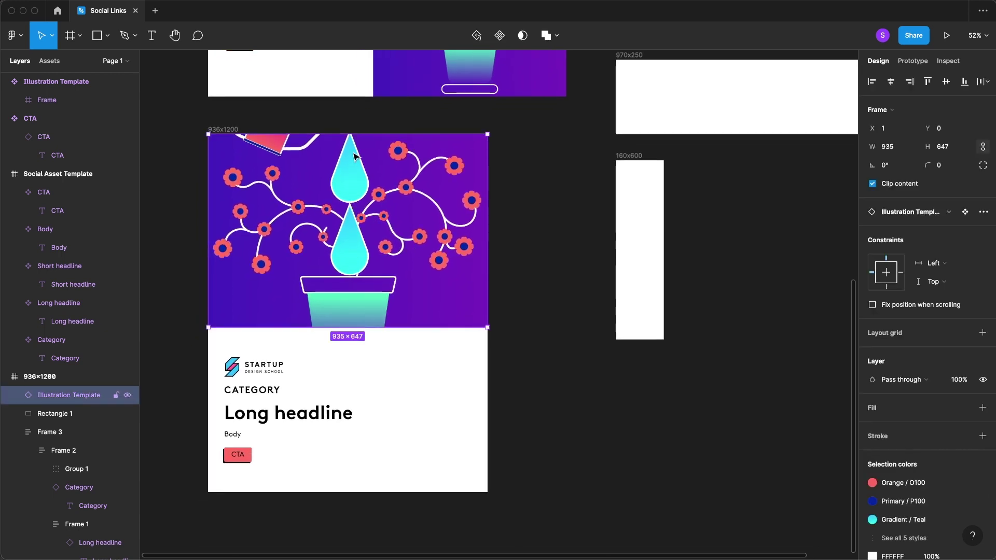
drag(354, 133, 354, 105)
drag(366, 184, 366, 209)
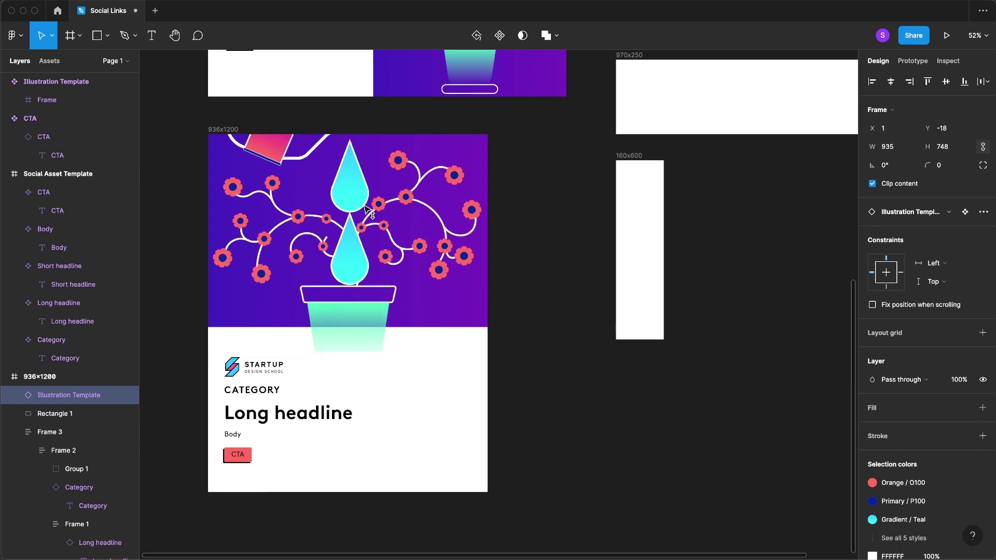
- Nudge the illustration down and extend its top to the frame top, reaching 935×827
click(429, 385)
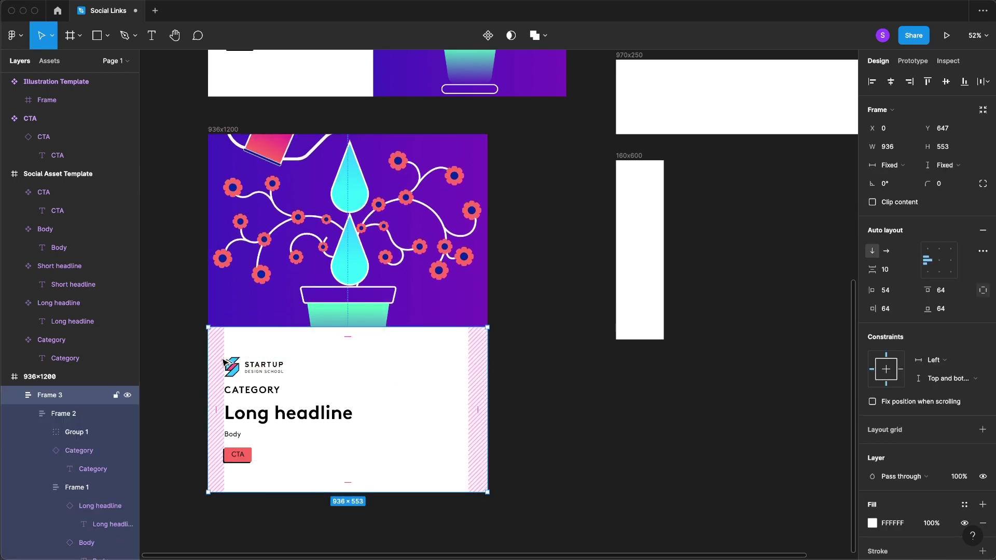
click(544, 321)
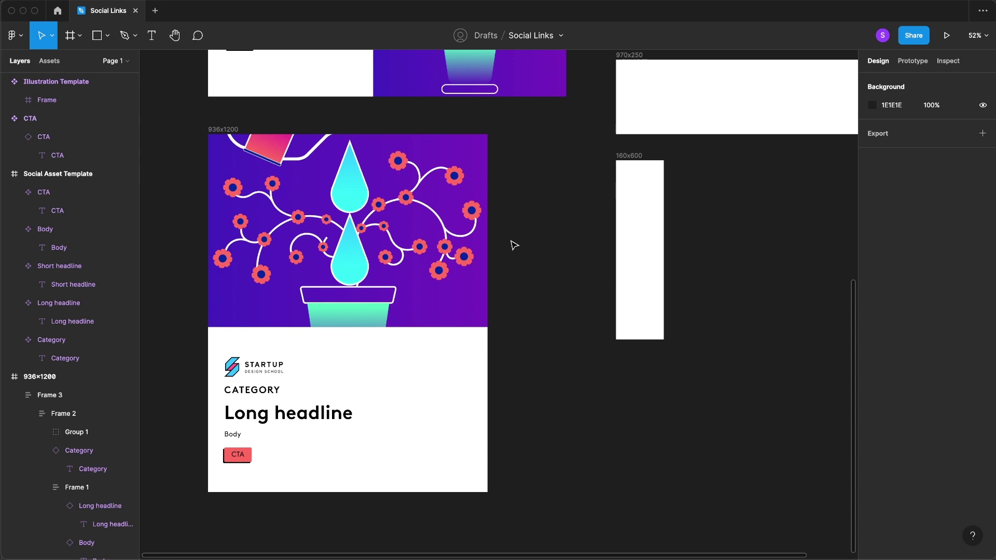
click(323, 224)
key(shift+Down)
key(shift+Down)
key(shift+Down)
key(shift+Down)
key(shift+Down)
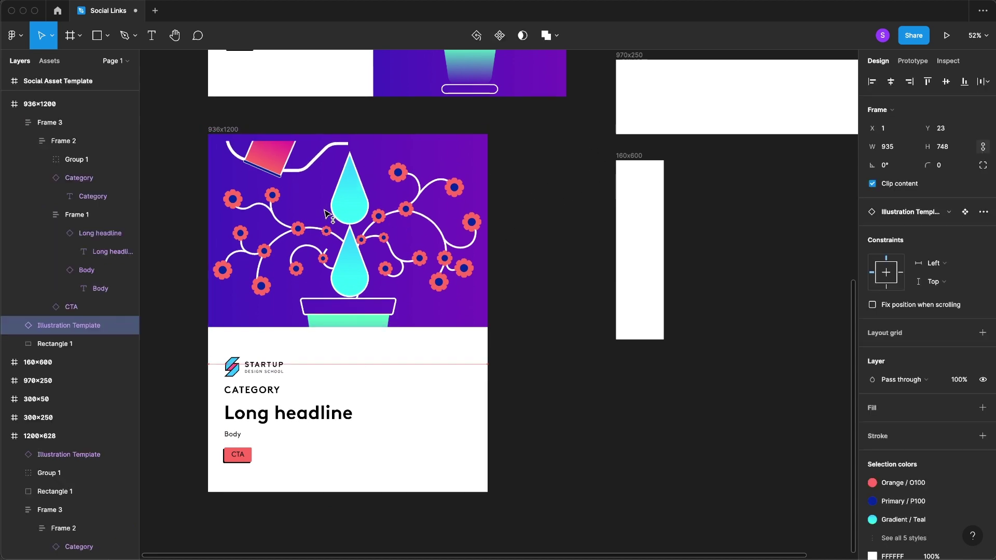
key(shift+Down)
key(shift+Down)
key(shift+Down)
key(Down)
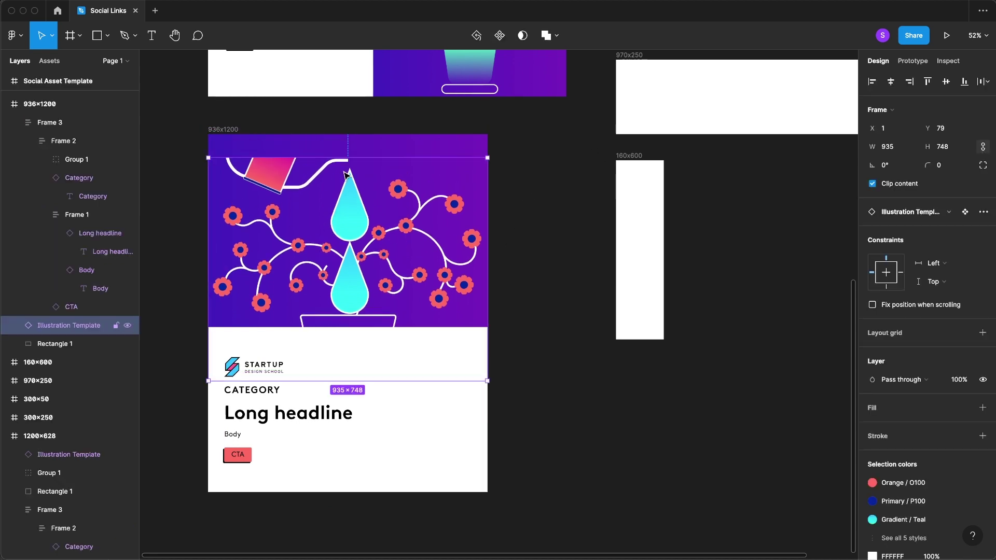
drag(350, 159, 365, 133)
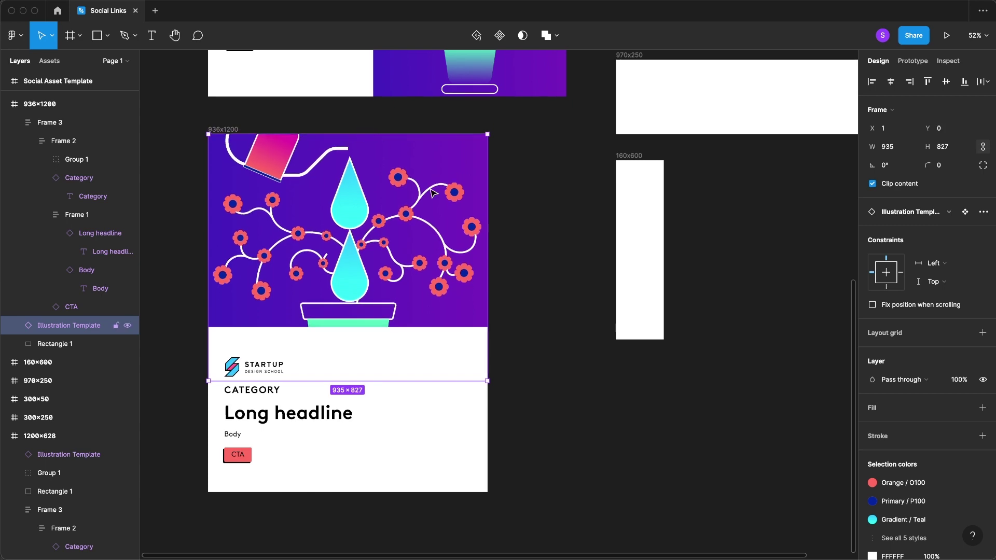
click(500, 275)
key(shift+1)
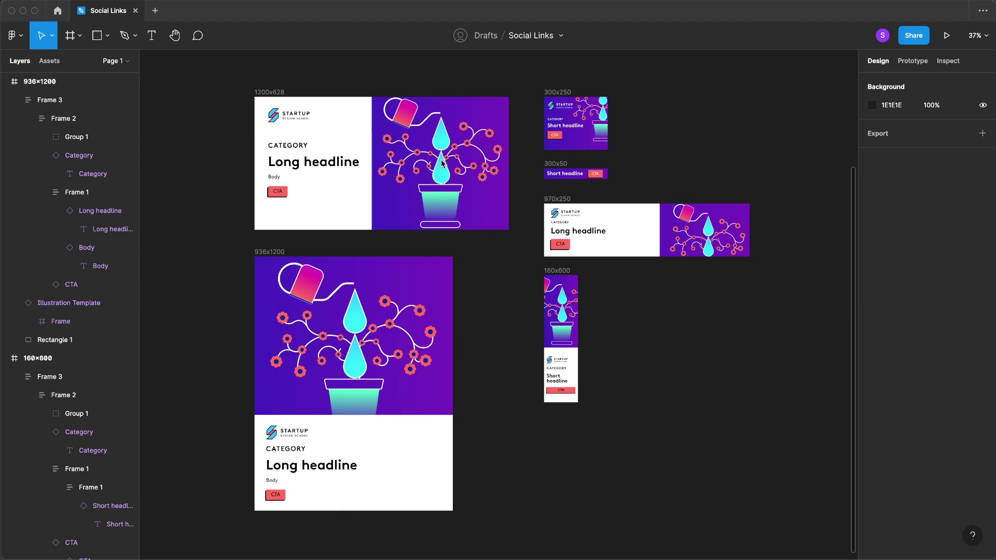
scroll(673, 199, up, 5)
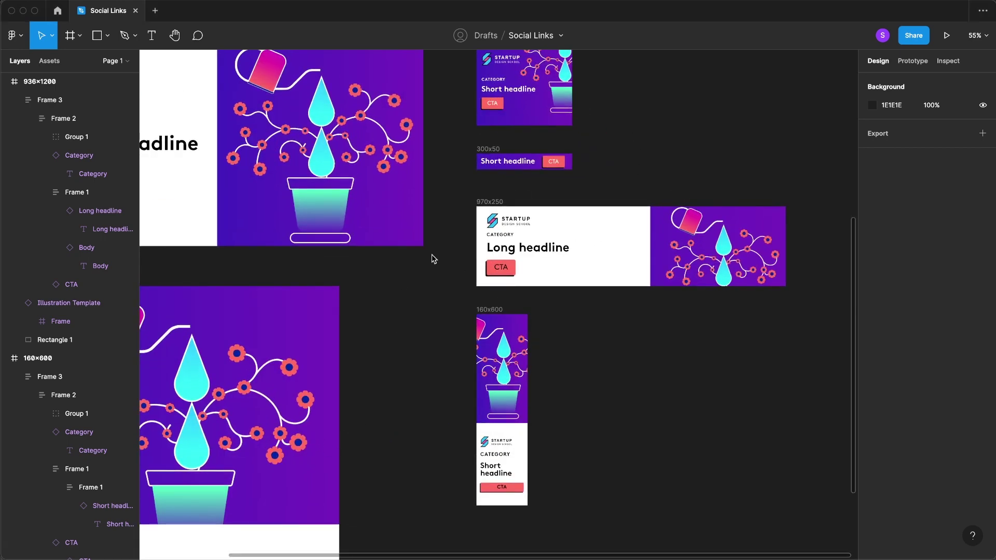
drag(401, 428, 578, 138)
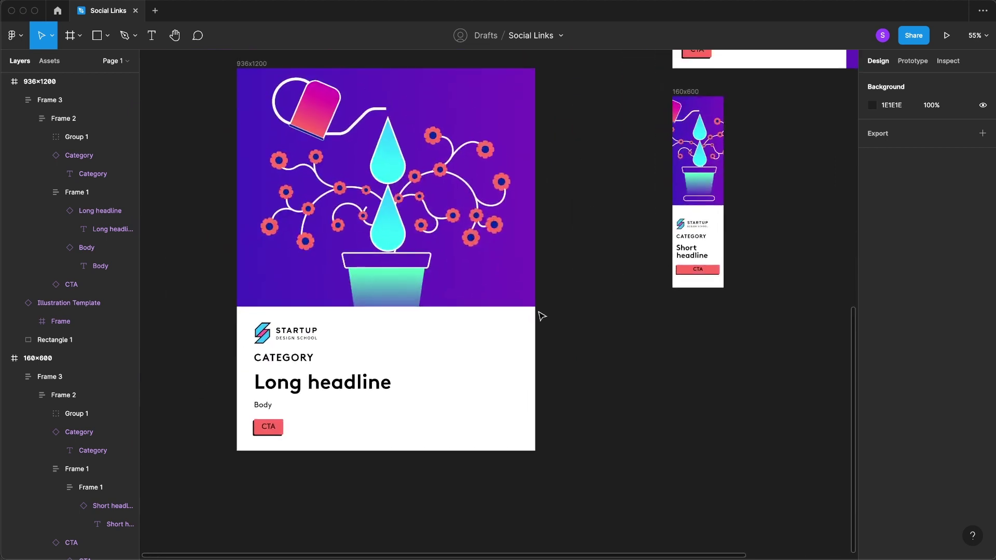
scroll(445, 394, up, 2)
scroll(421, 395, up, 1)
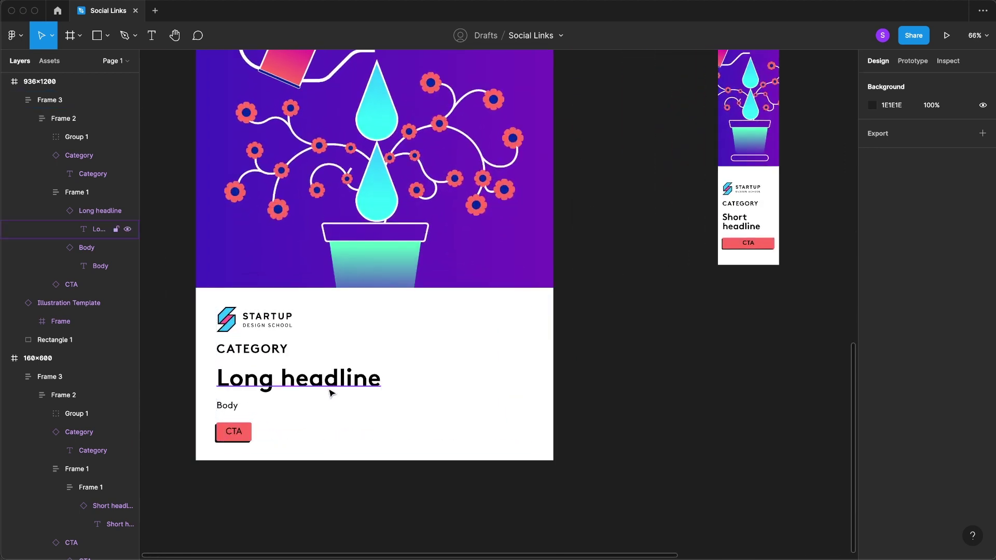
double_click(385, 389)
double_click(400, 384)
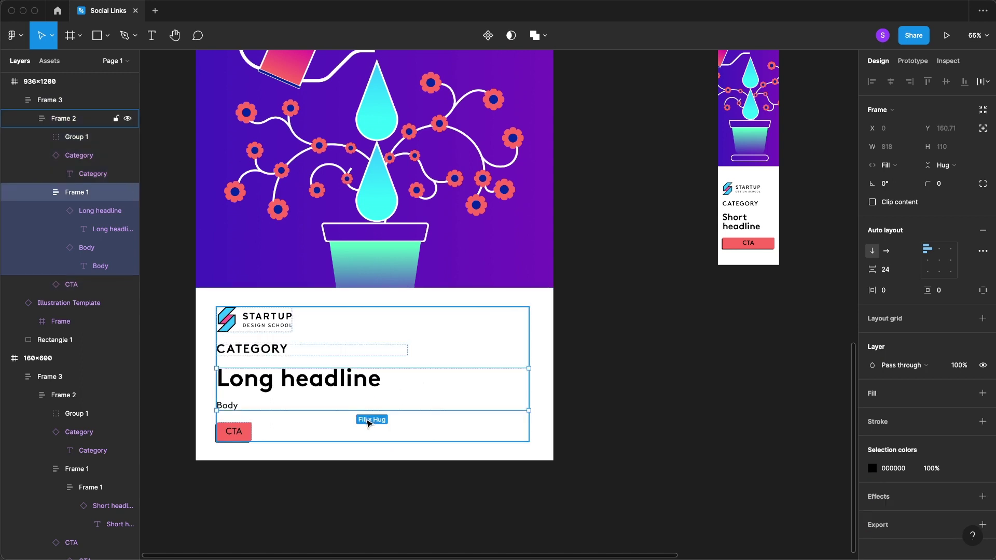
double_click(374, 386)
double_click(375, 386)
text(JE)
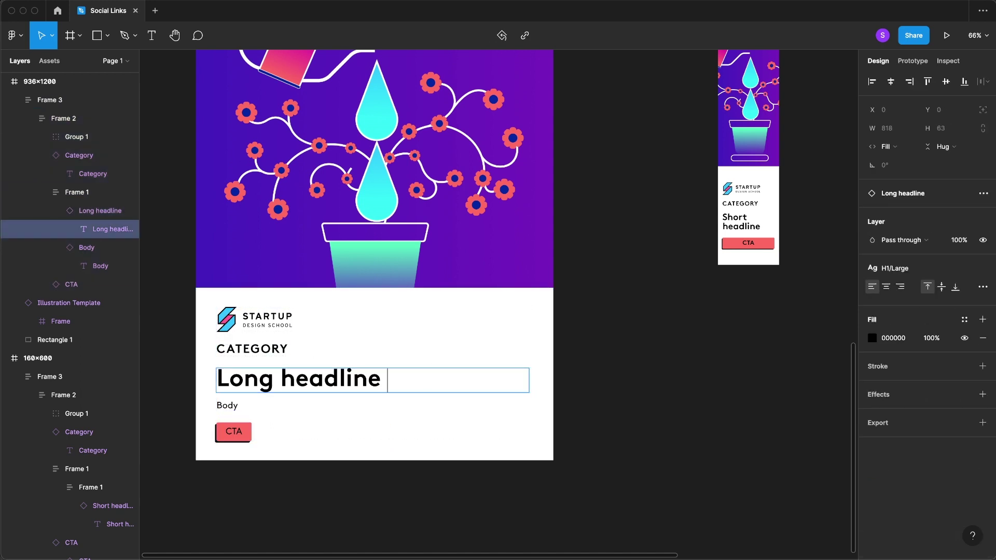
key(BackSpace)
key(BackSpace)
text(HEADL)
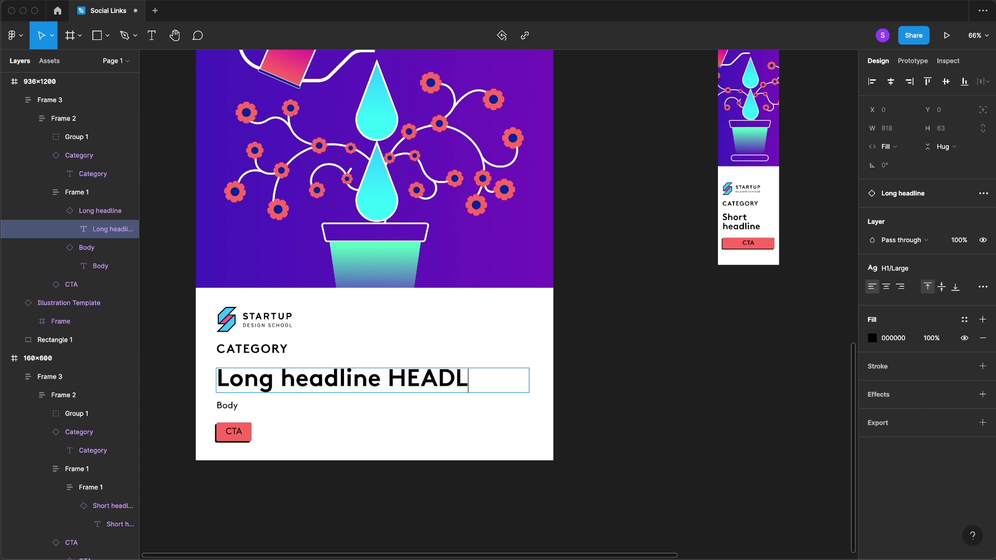
text(INE WILL)
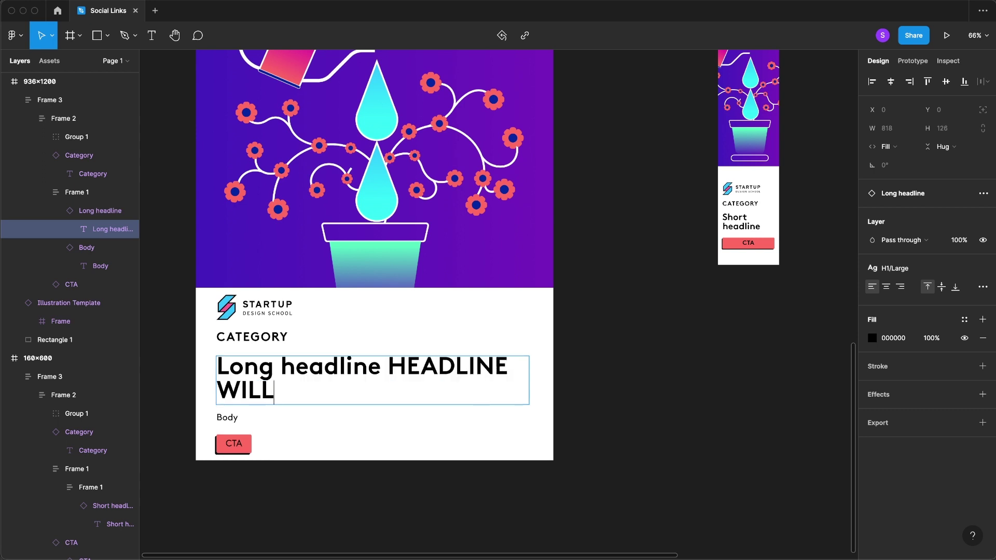
click(528, 341)
mouse_move(551, 319)
mouse_down()
mouse_move(399, 345)
mouse_move(553, 321)
mouse_up()
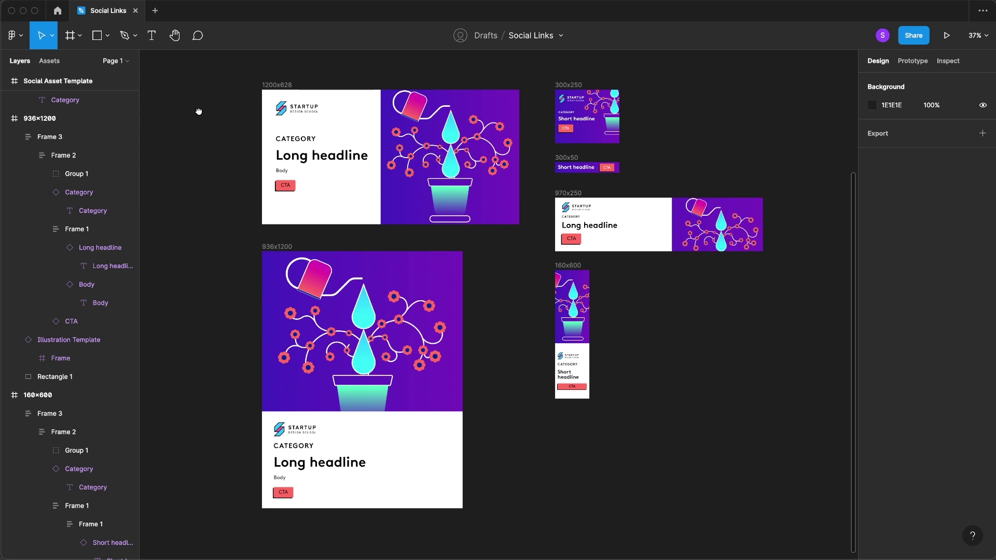
- Replace the template's Category text with 'Summer Sales'
drag(199, 112, 239, 371)
scroll(291, 204, up, 3)
scroll(301, 156, up, 4)
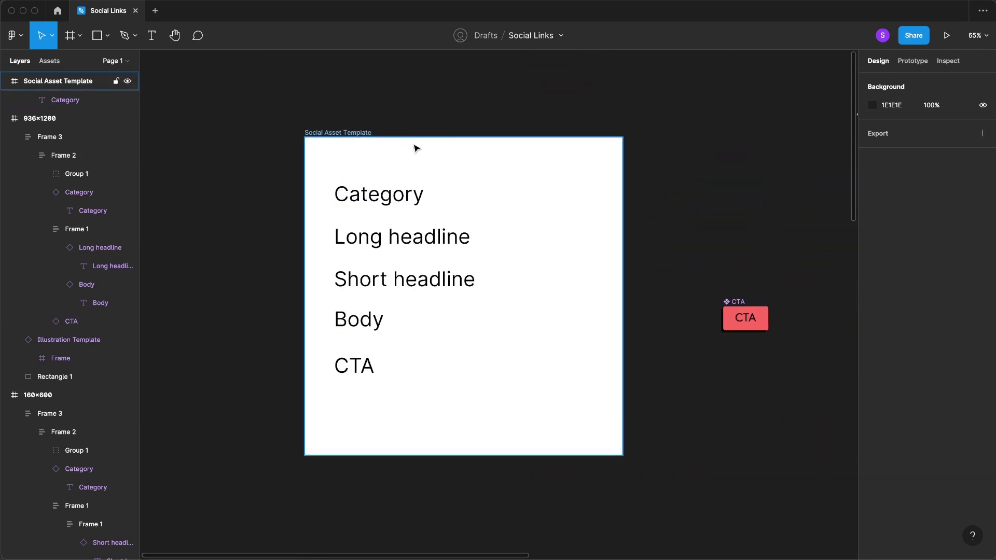
click(401, 202)
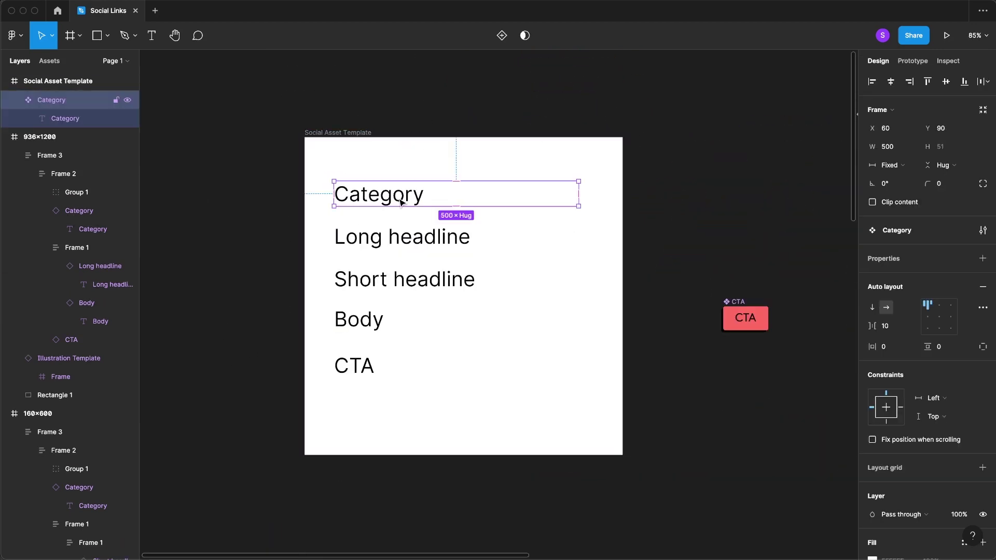
double_click(401, 202)
double_click(401, 198)
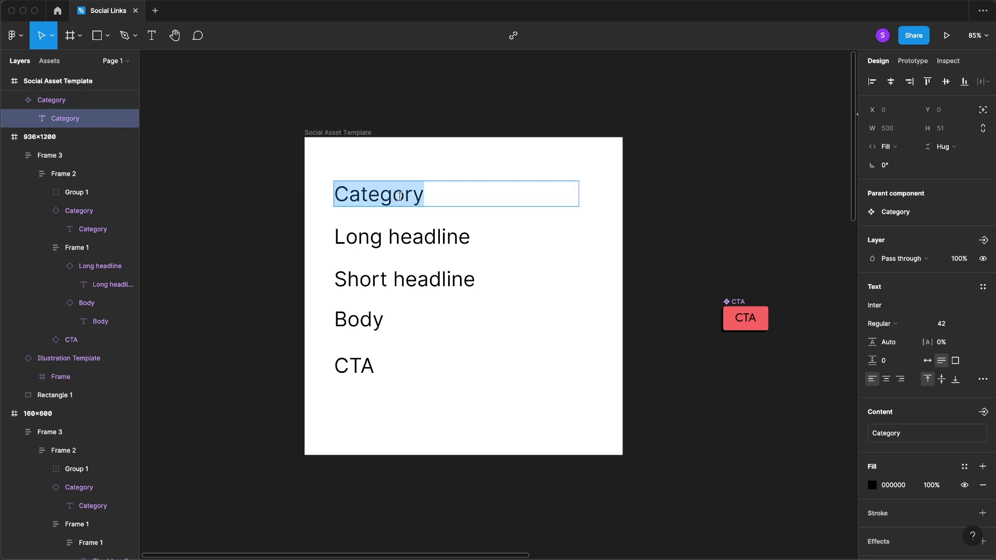
text(Summer Sale)
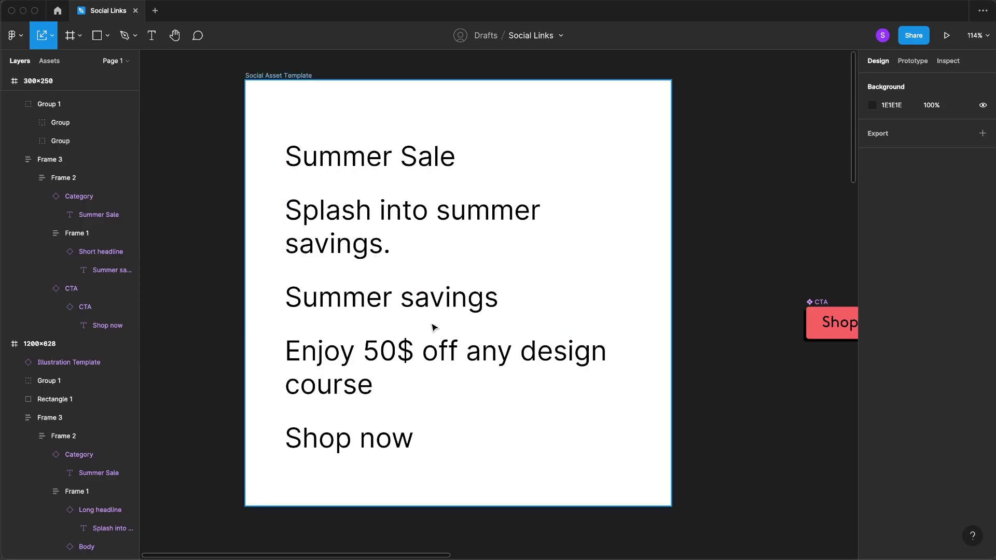
- Nudge the 970x250 banner's flower illustration upward beside the Summer Sale copy
scroll(434, 327, down, 10)
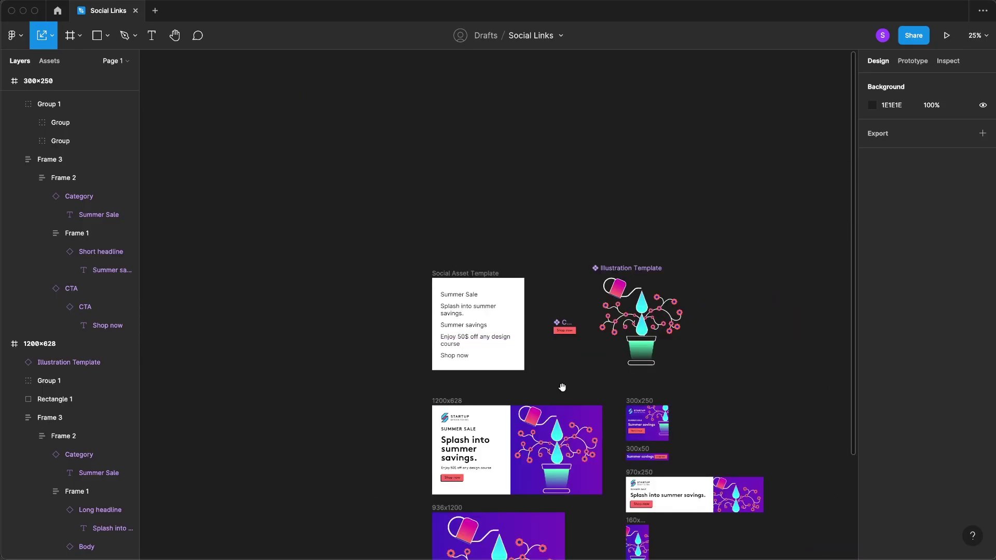
scroll(535, 166, down, 5)
scroll(597, 159, up, 5)
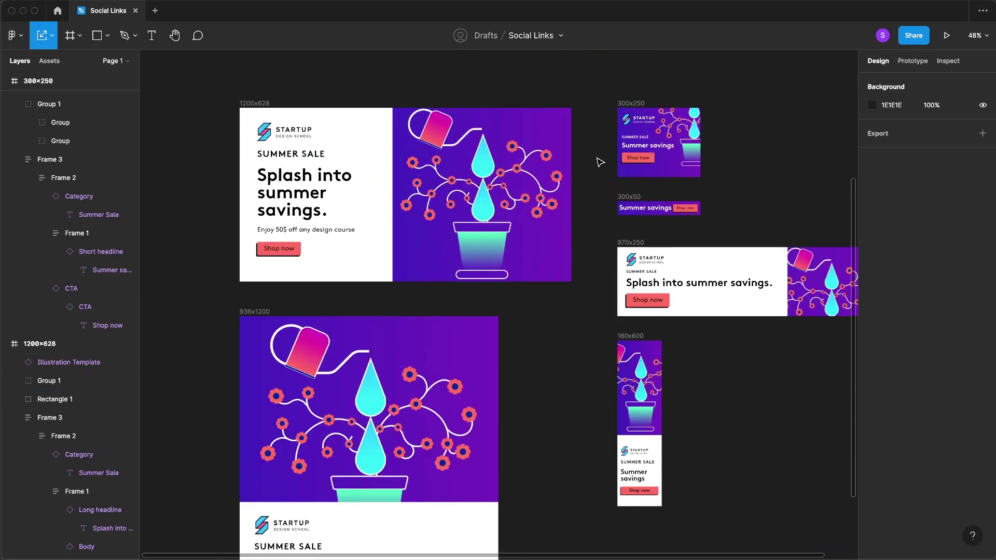
drag(569, 311, 550, 243)
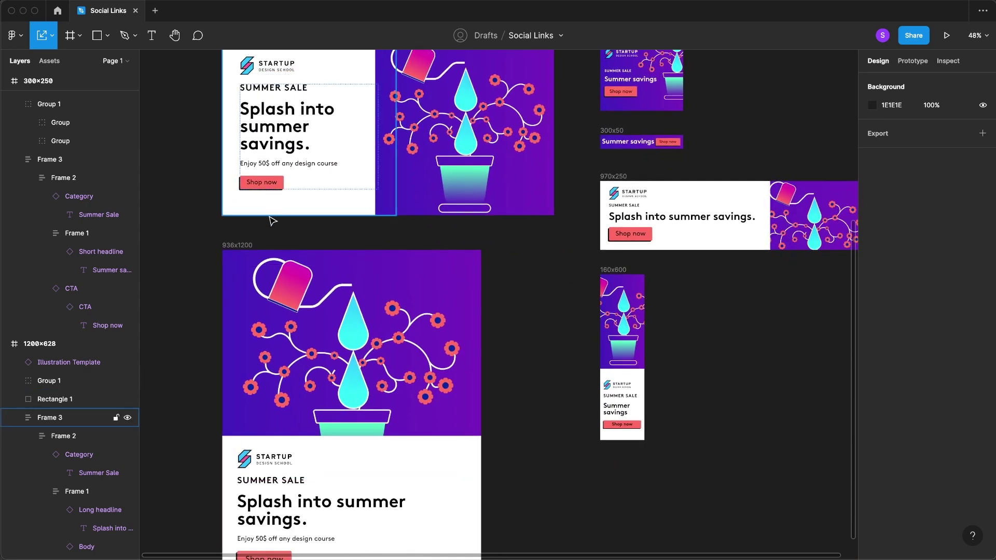
drag(378, 320, 385, 207)
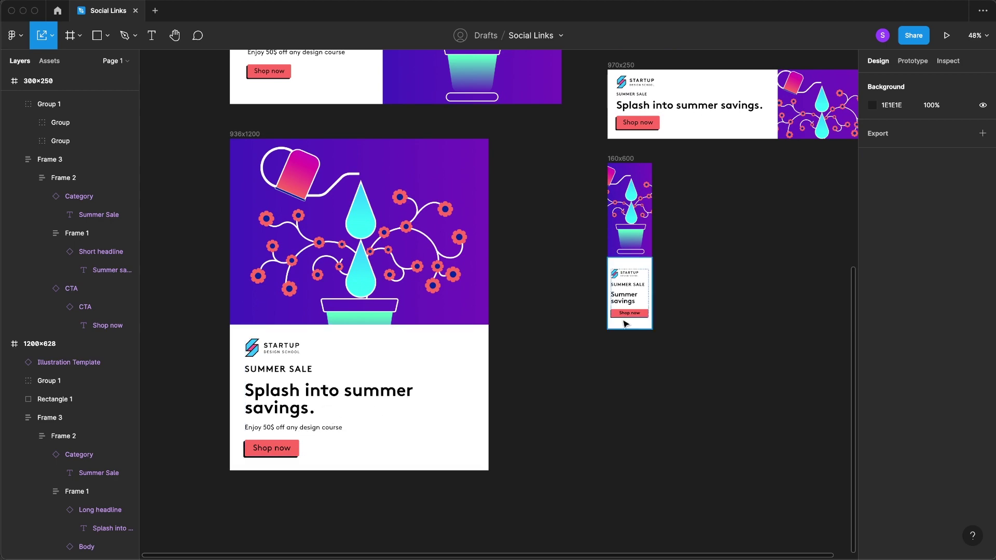
drag(696, 240, 603, 392)
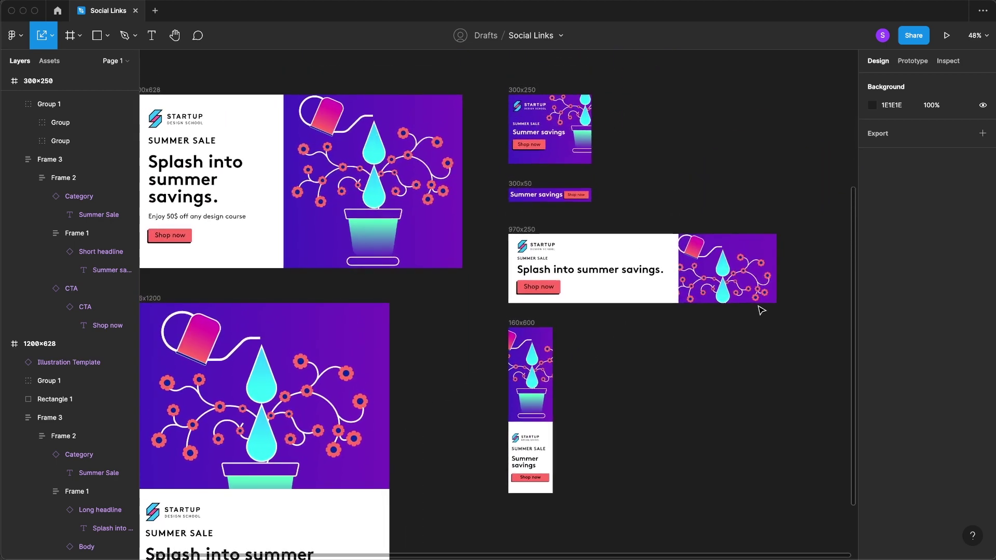
scroll(794, 280, up, 5)
drag(661, 274, 661, 262)
key(Escape)
drag(389, 264, 644, 388)
scroll(597, 251, down, 5)
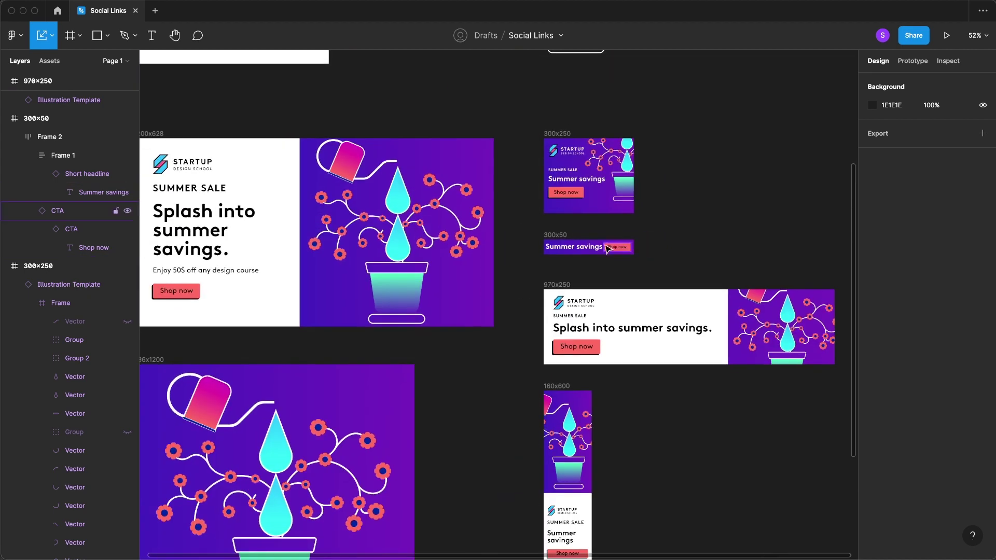
scroll(494, 376, down, 5)
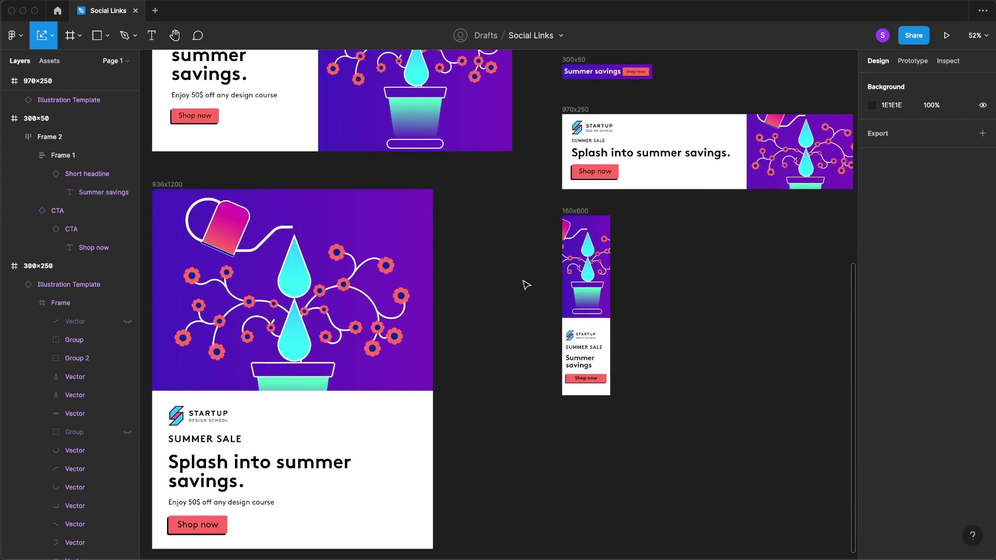
scroll(529, 286, down, 2)
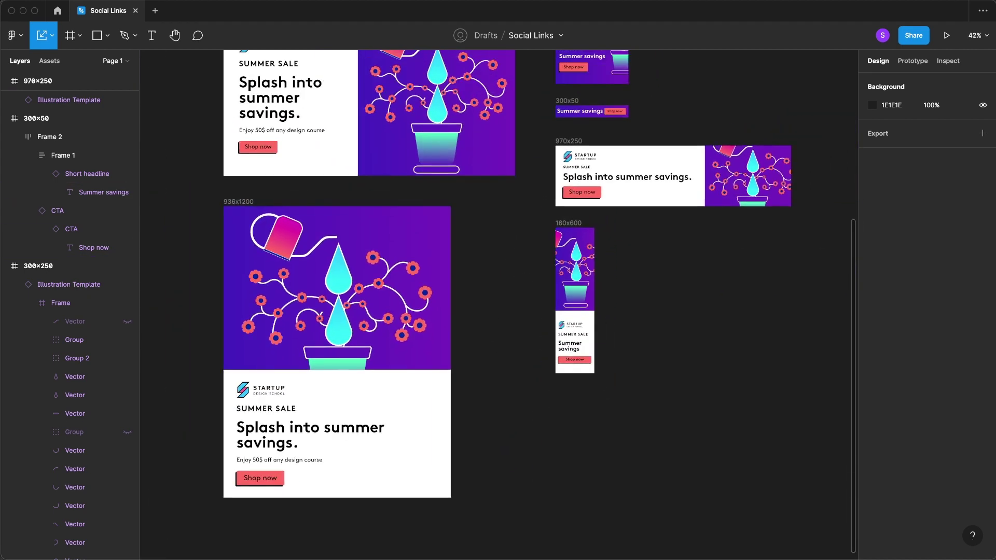